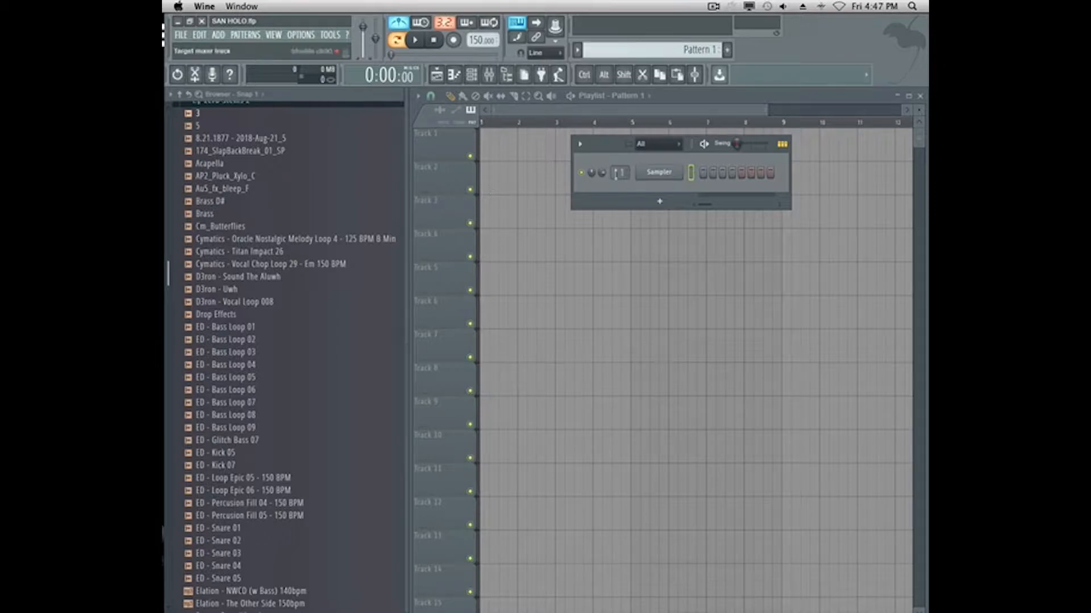
# Replace the Sampler channel with the FL Keys instrument and open its piano roll.
pyautogui.rightClick(687, 172)
pyautogui.moveTo(739, 264)
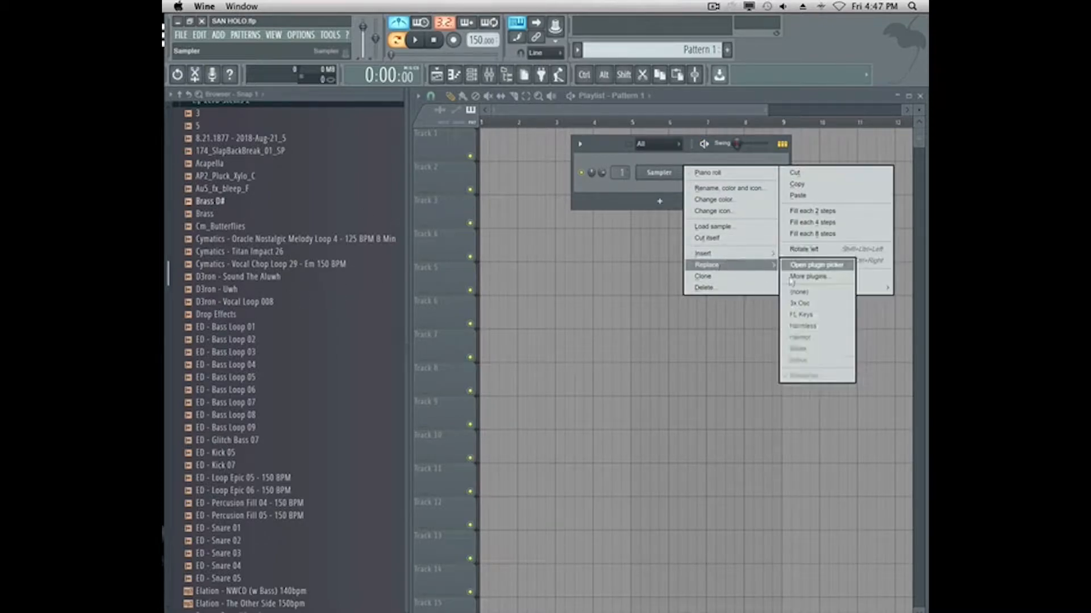
pyautogui.click(801, 314)
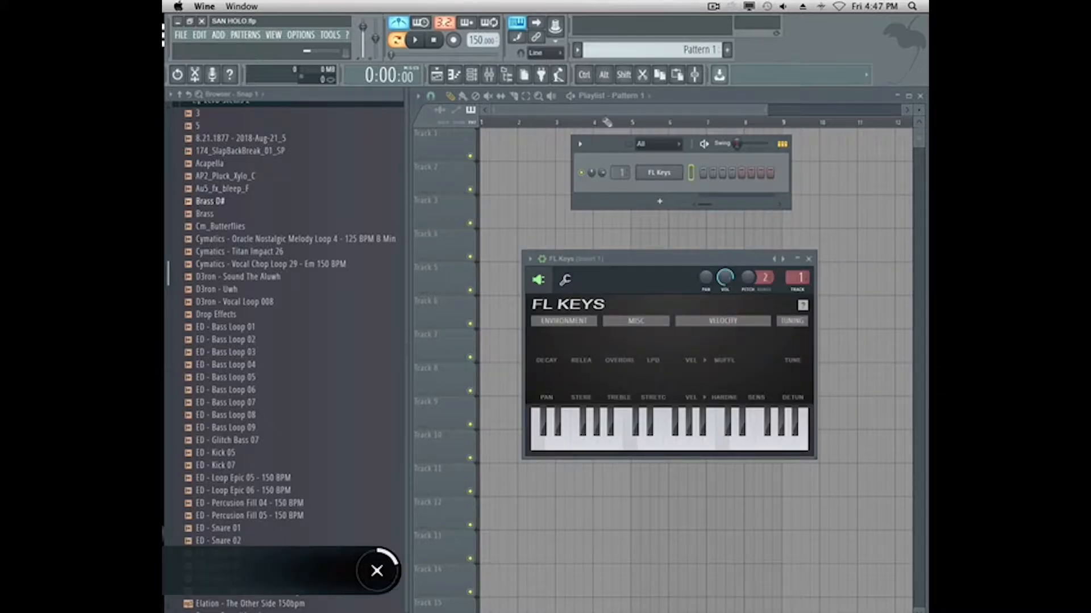
pyautogui.press('F7')
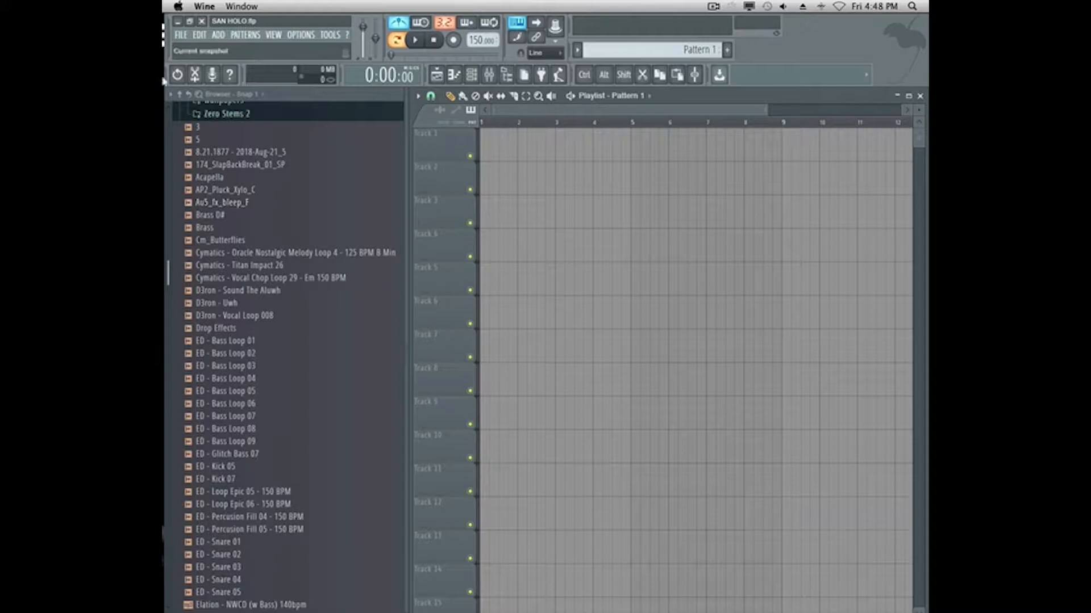
# Place a Pattern 1 clip at bar 1 of Track 1 and open its chord notes in the piano roll.
pyautogui.moveTo(493, 175); pyautogui.dragTo(496, 147)
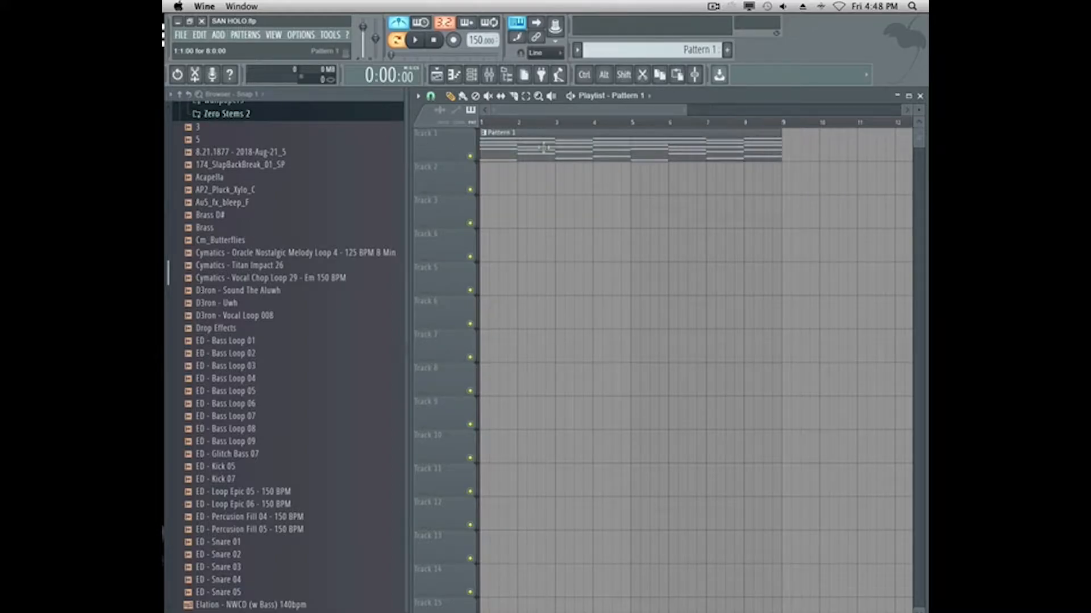
pyautogui.doubleClick(553, 153)
pyautogui.moveTo(738, 121); pyautogui.dragTo(485, 122)
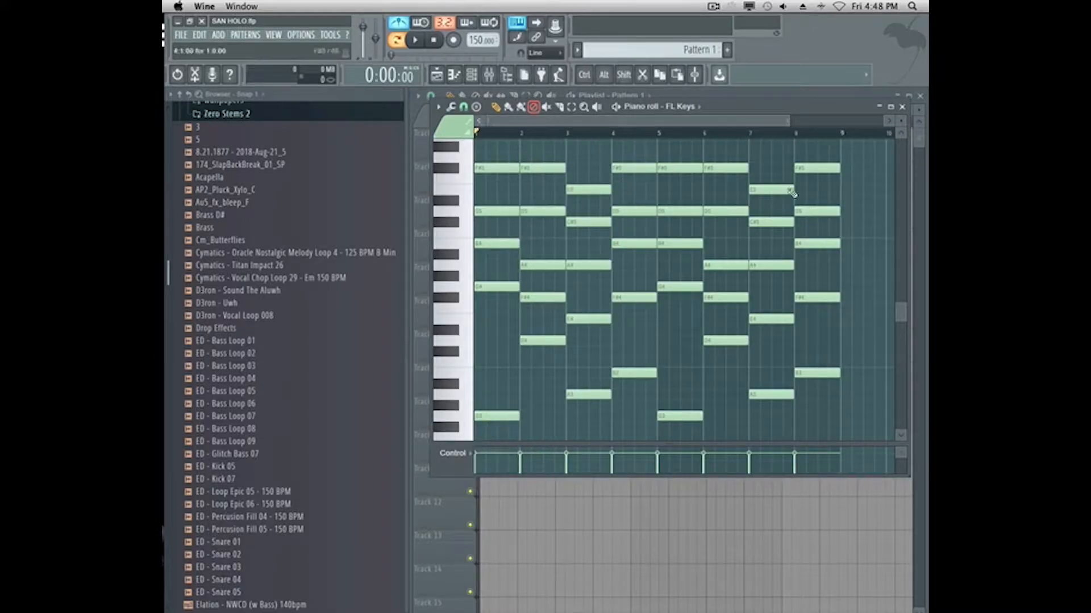
# Play through the eight-bar chord progression with FL Keys and close the piano roll.
pyautogui.press('space')
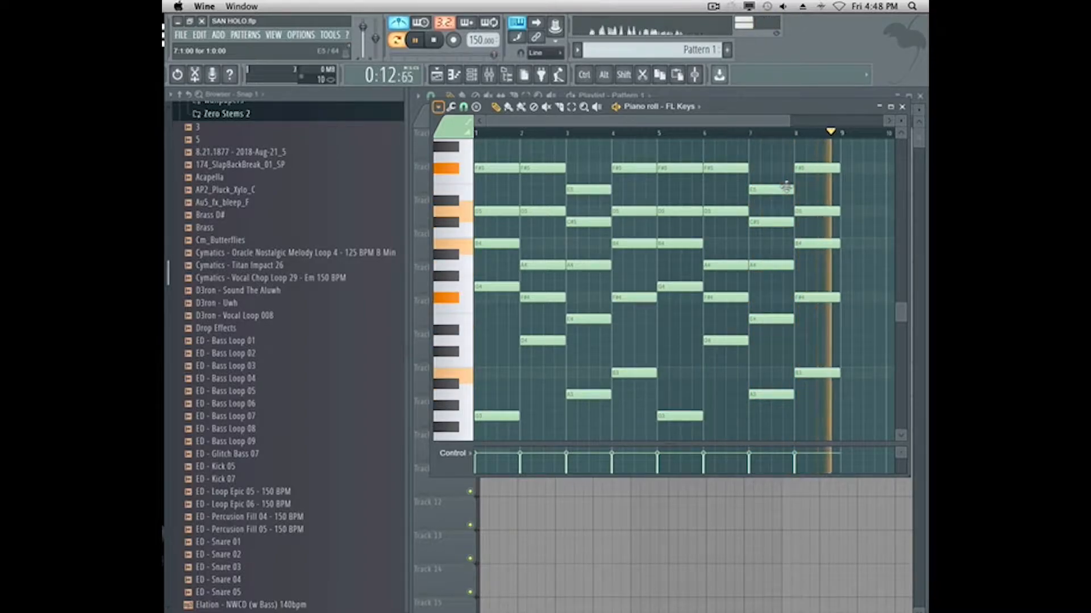
pyautogui.press('space')
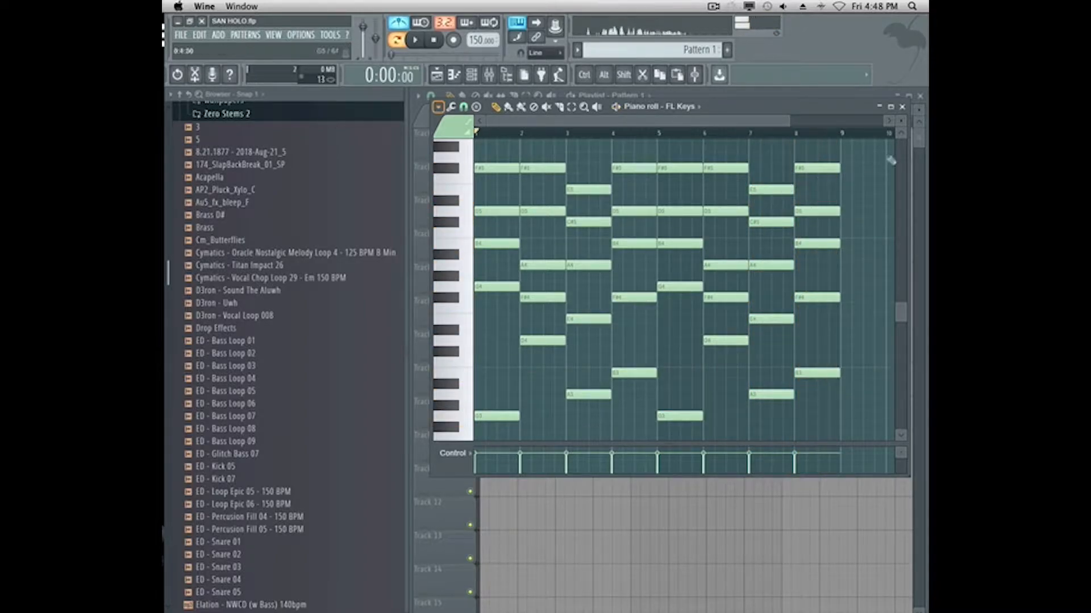
pyautogui.click(903, 107)
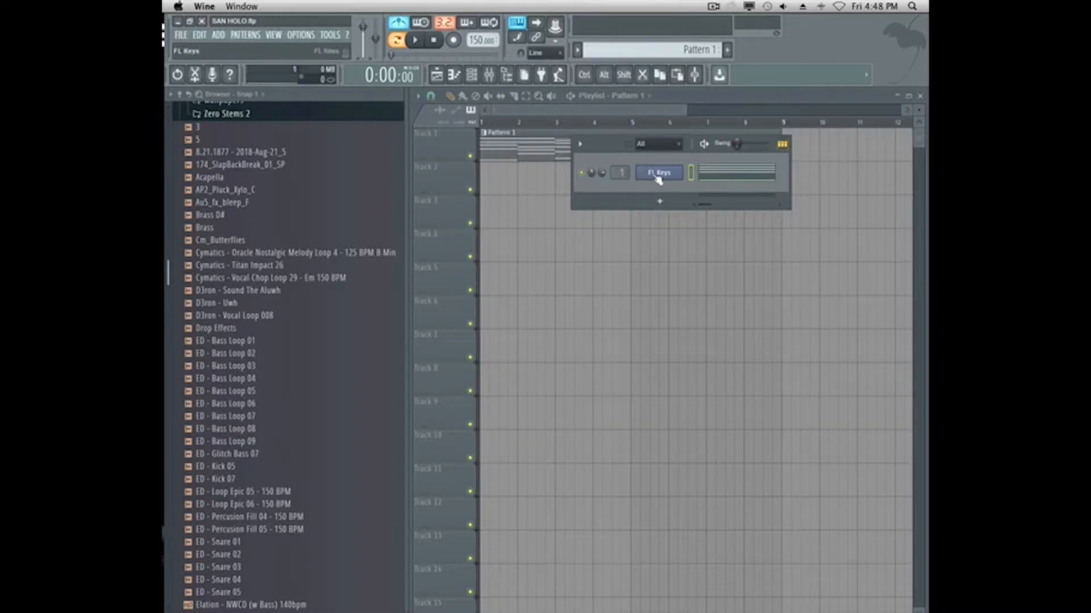
# Replace FL Keys with the Harmor synthesizer and load its Default preset.
pyautogui.rightClick(658, 174)
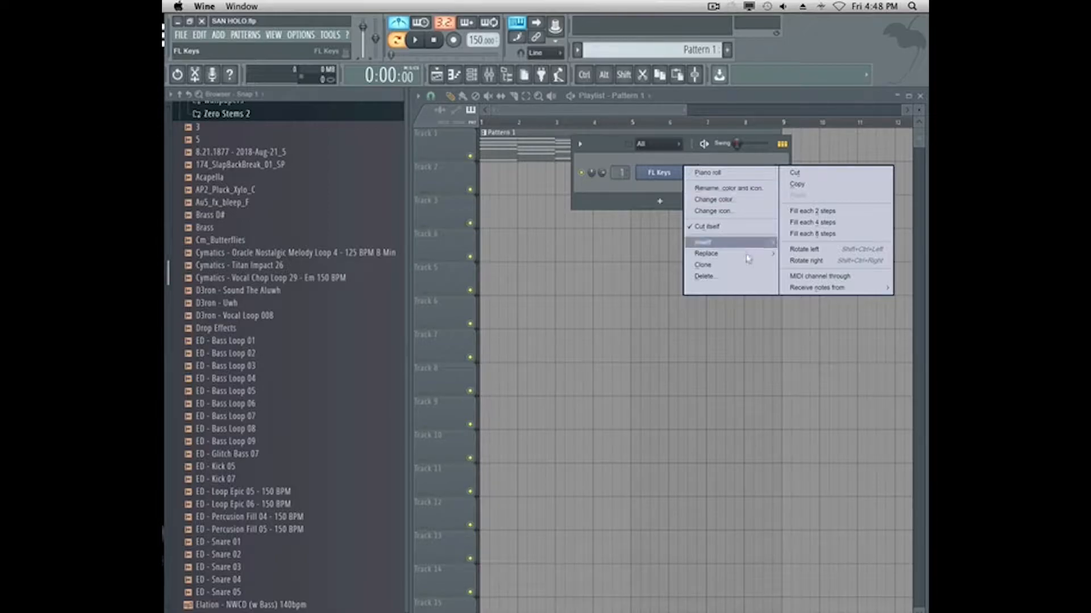
pyautogui.moveTo(750, 253)
pyautogui.click(840, 325)
pyautogui.click(530, 259)
pyautogui.moveTo(553, 295)
pyautogui.click(511, 138)
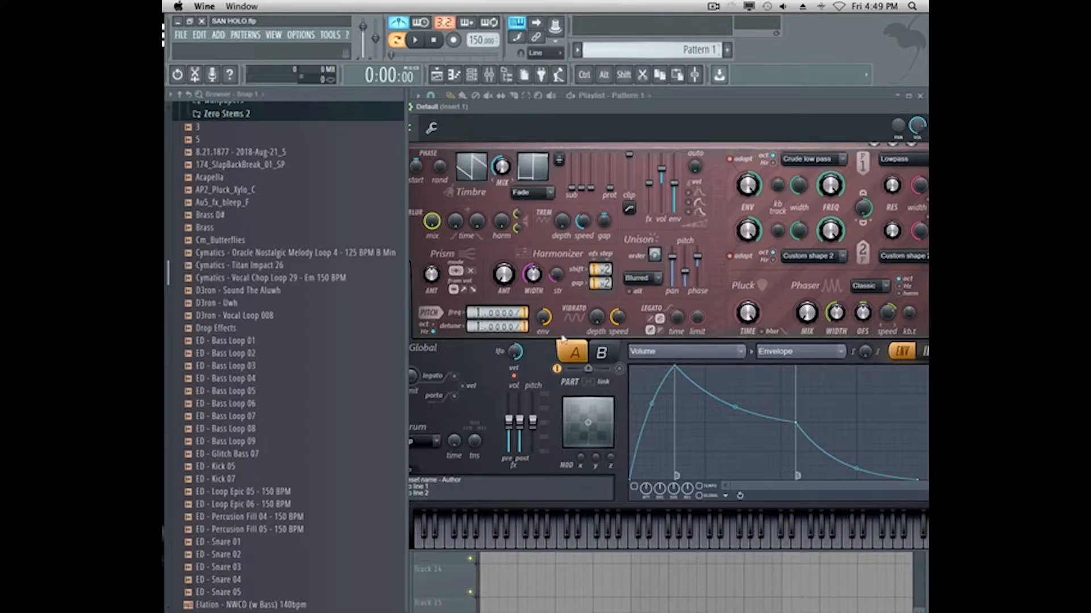
# Switch on part B in Harmor and play the chord pattern to hear the layered sound.
pyautogui.click(603, 353)
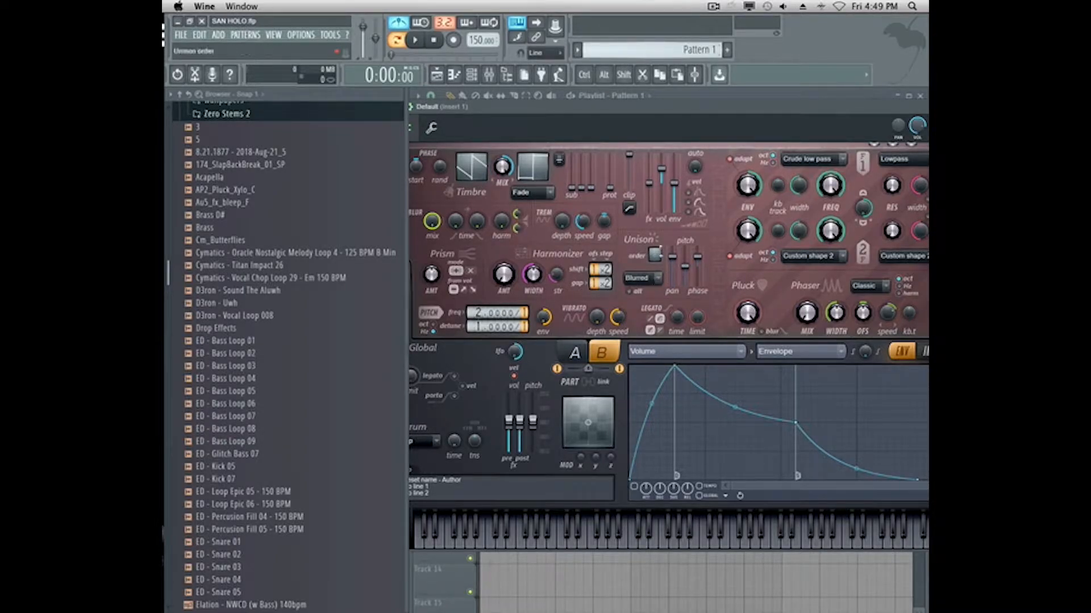
pyautogui.moveTo(790, 107); pyautogui.dragTo(630, 254)
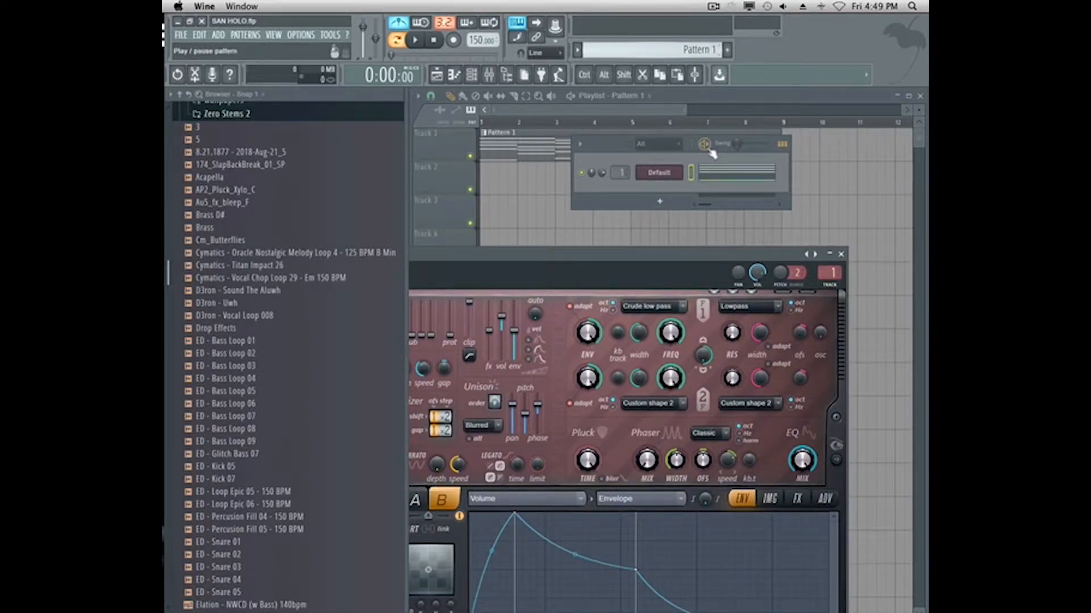
pyautogui.press('space')
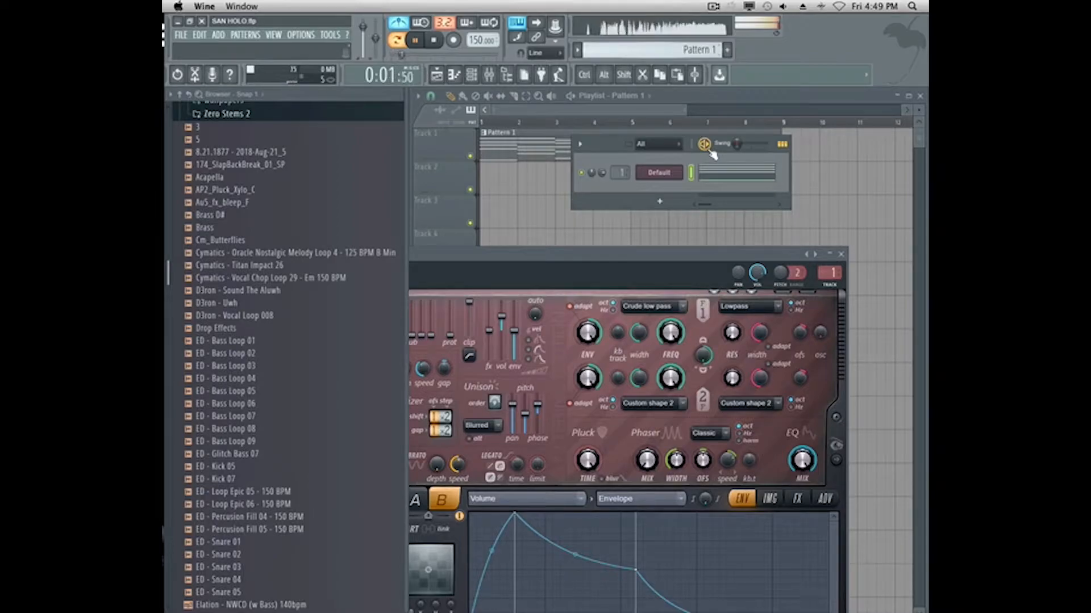
pyautogui.moveTo(608, 266); pyautogui.dragTo(767, 147)
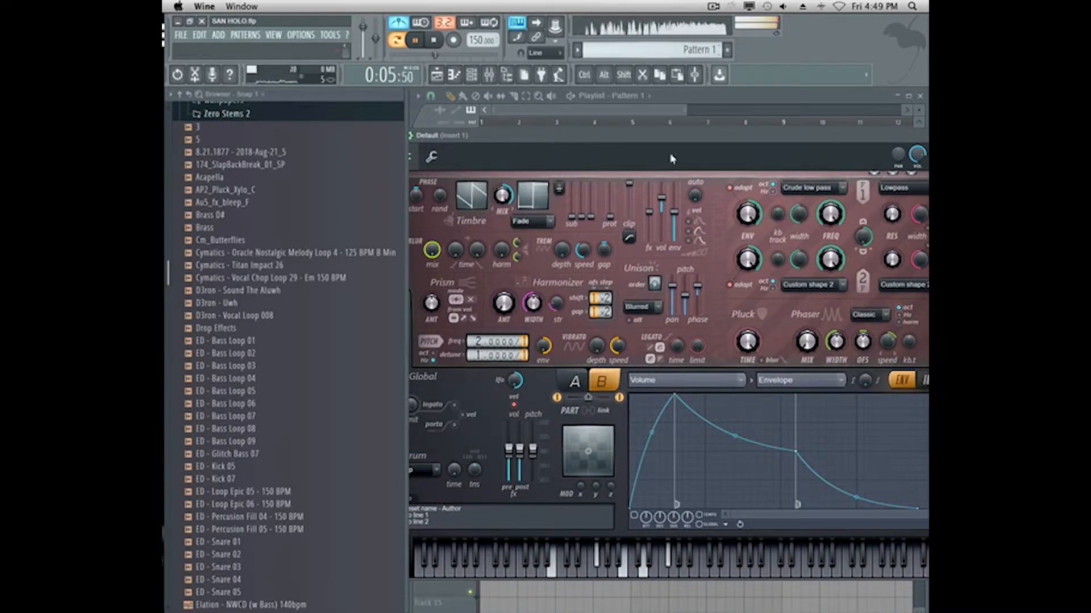
pyautogui.moveTo(669, 140); pyautogui.dragTo(667, 203)
pyautogui.press('space')
# Check the unison settings of Harmor's part A and close the synthesizer window.
pyautogui.click(575, 444)
pyautogui.moveTo(692, 361); pyautogui.dragTo(692, 362)
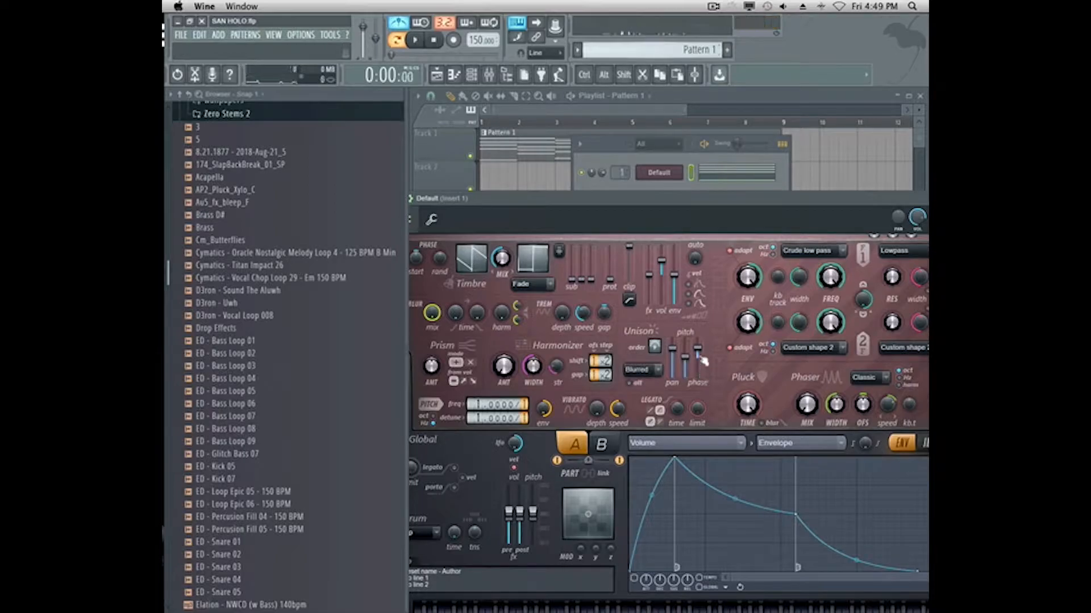
pyautogui.moveTo(651, 201); pyautogui.dragTo(263, 296)
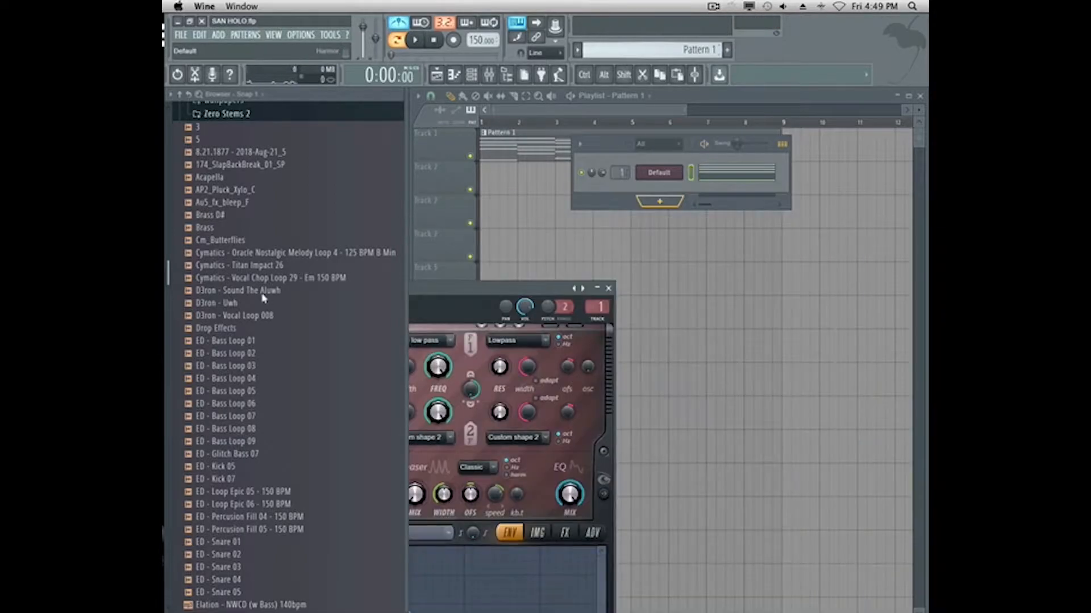
pyautogui.click(608, 289)
# Paste the melody notes above the chords in the Harmor piano roll, play the pattern and close the piano roll.
pyautogui.click(714, 172)
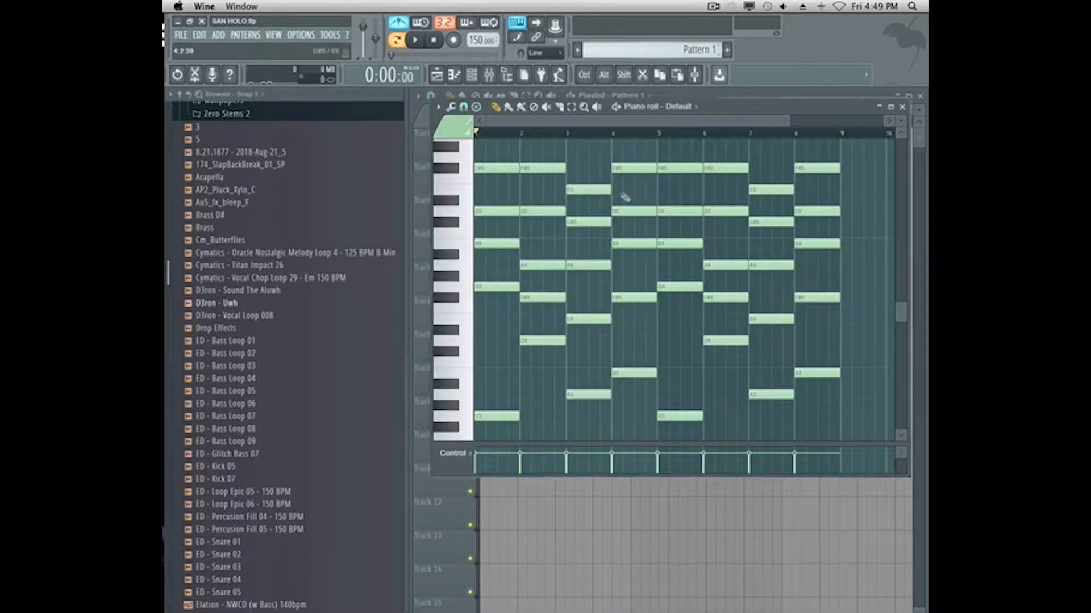
pyautogui.moveTo(907, 315); pyautogui.dragTo(863, 270)
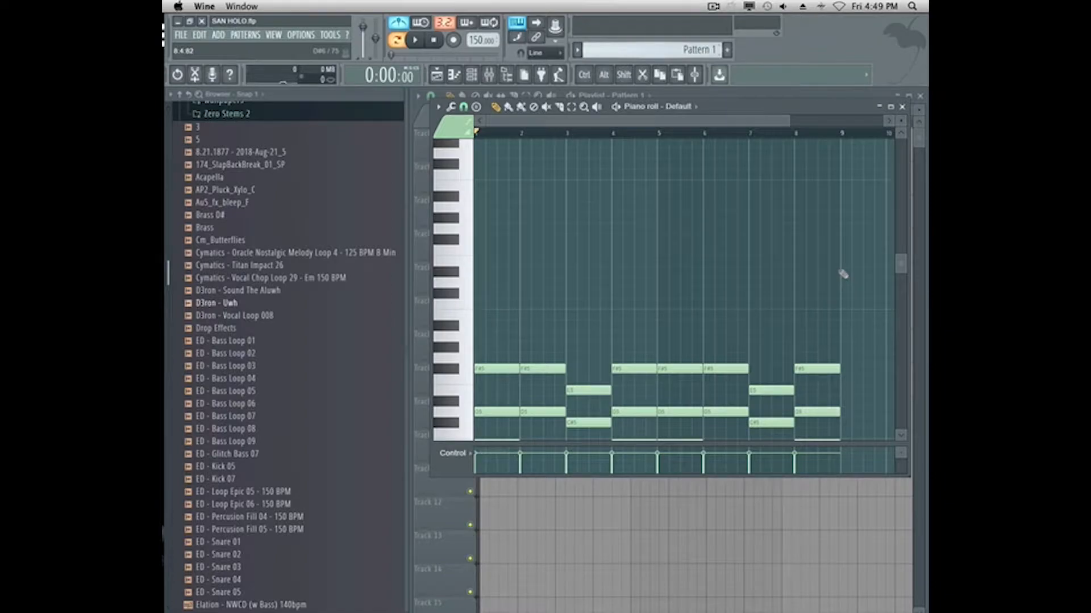
pyautogui.hotkey('ctrl', 'v')
pyautogui.press('space')
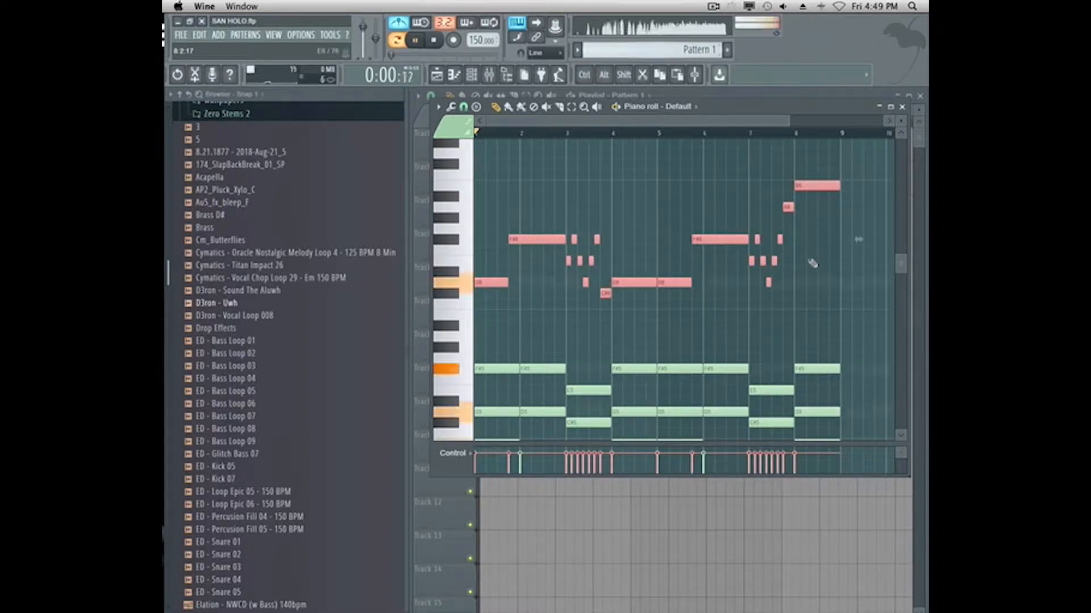
pyautogui.click(911, 106)
# Copy the Harmor channel's notes and add a second Harmor channel to the pattern.
pyautogui.rightClick(659, 172)
pyautogui.click(795, 186)
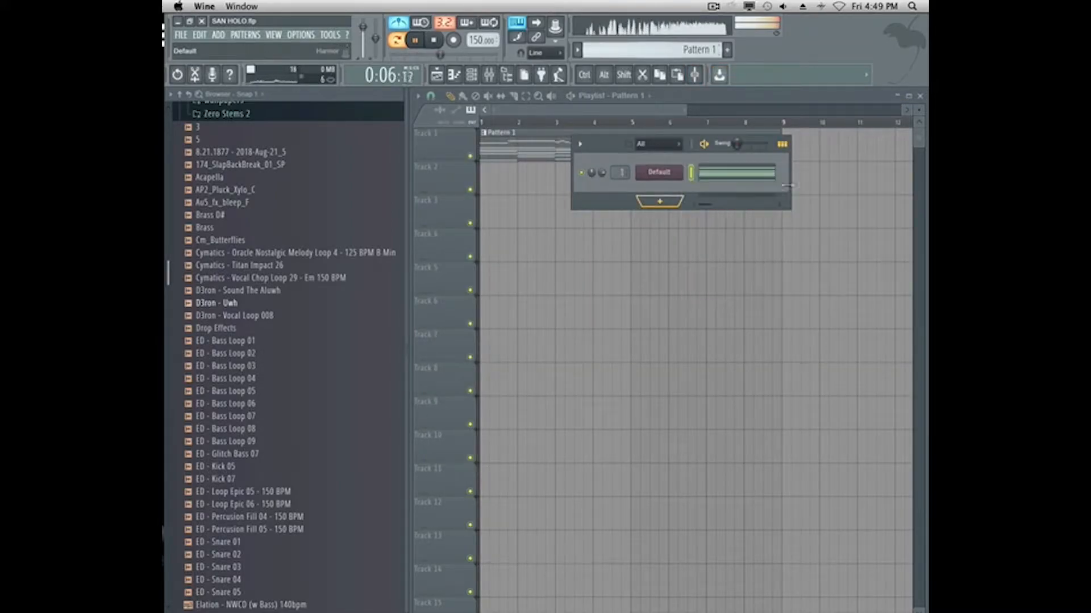
pyautogui.click(672, 202)
pyautogui.click(686, 278)
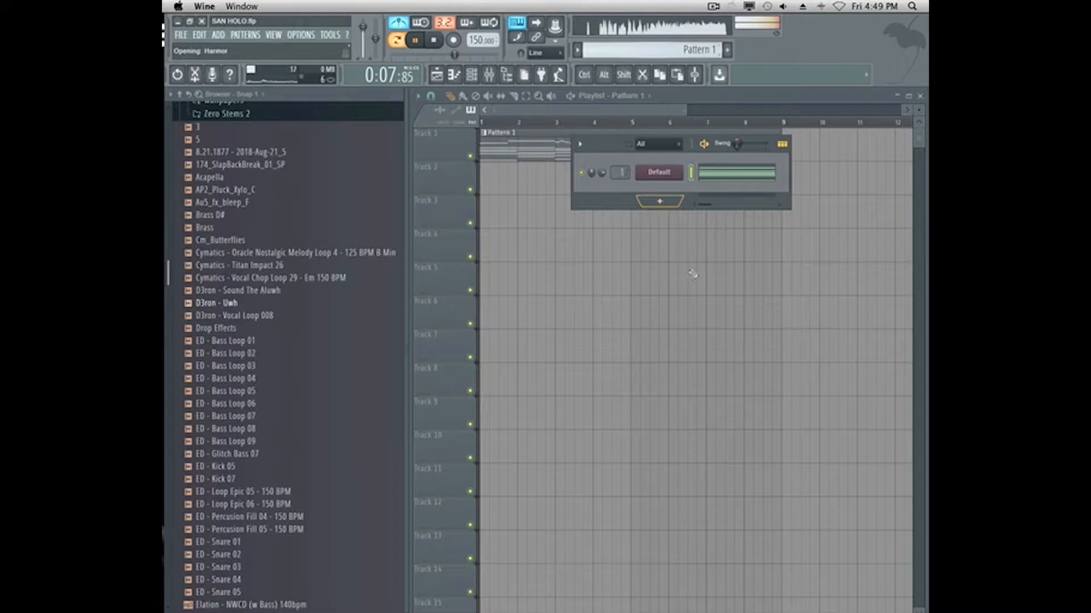
pyautogui.click(488, 233)
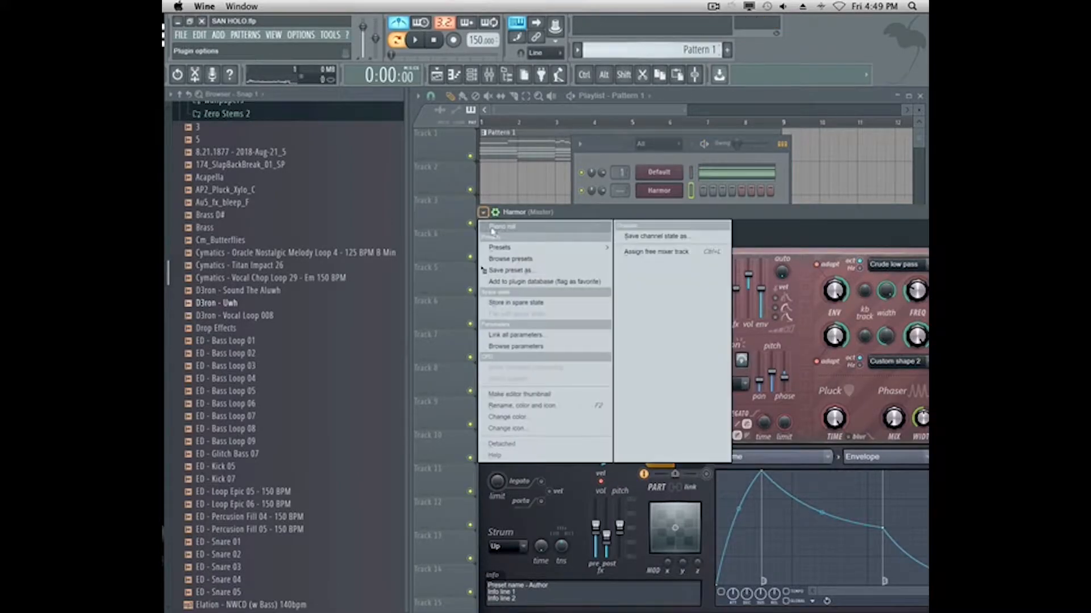
pyautogui.moveTo(500, 249)
pyautogui.click(498, 104)
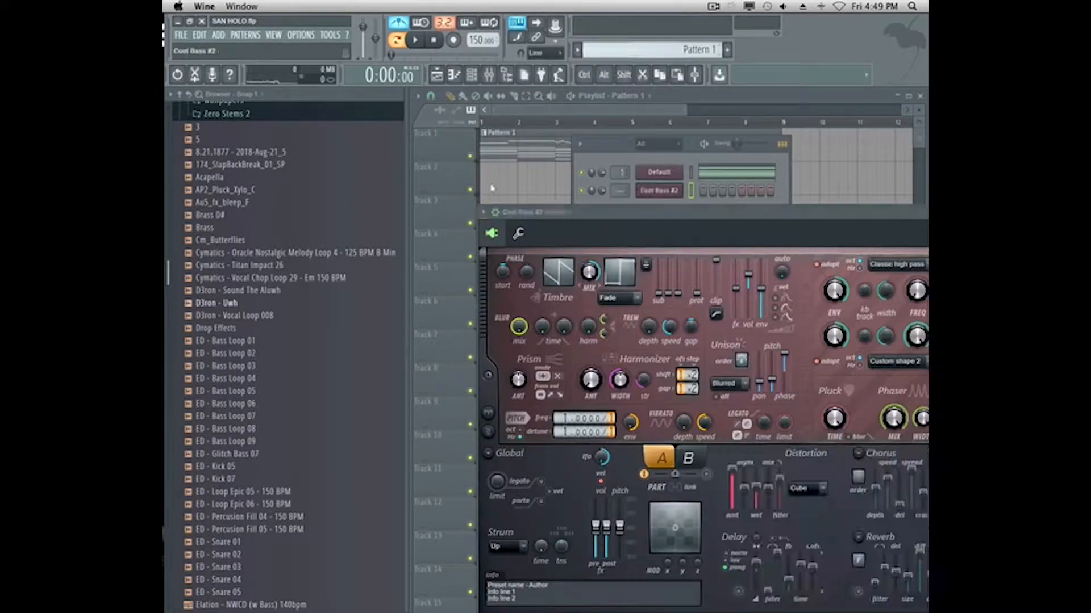
# Load the Default preset in the second Harmor channel and shift its window aside.
pyautogui.click(488, 213)
pyautogui.moveTo(495, 230)
pyautogui.click(483, 111)
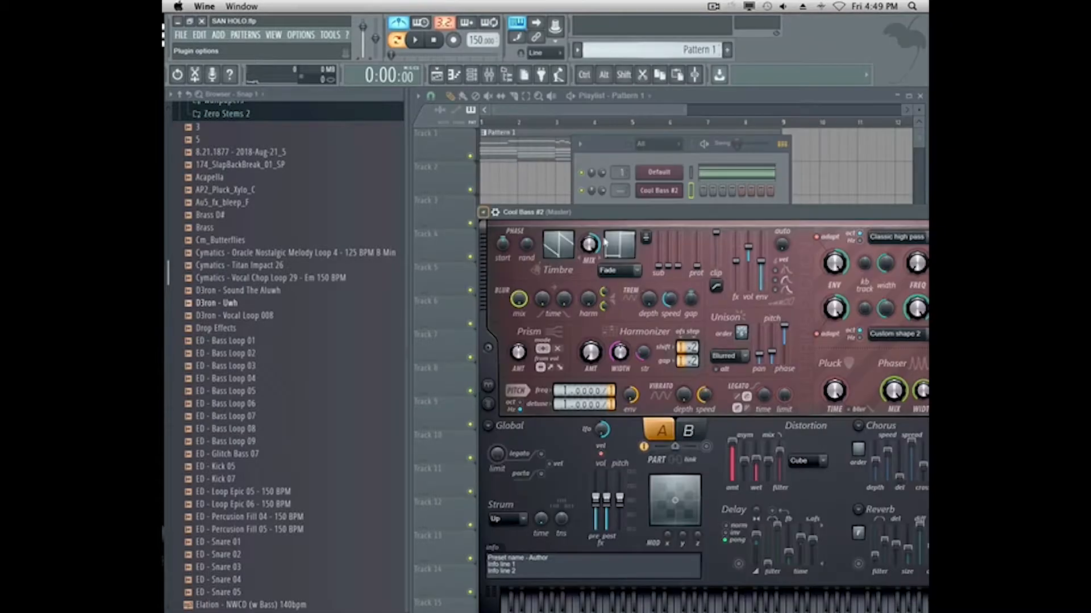
pyautogui.moveTo(727, 212); pyautogui.dragTo(680, 211)
# Copy the first Harmor channel's notes into the second Harmor channel while the pattern plays.
pyautogui.press('space')
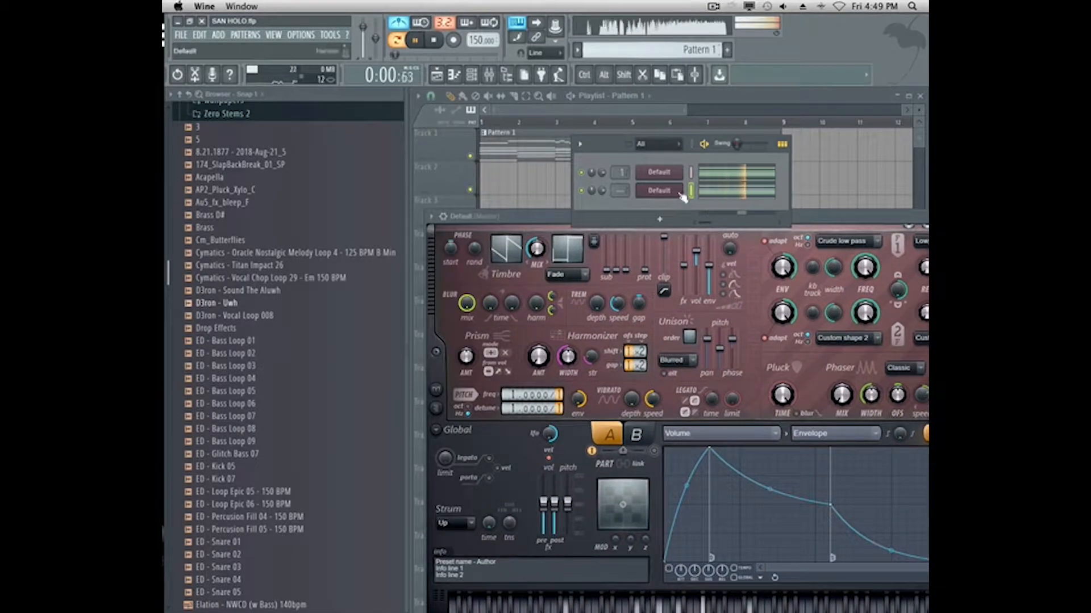
pyautogui.rightClick(671, 176)
pyautogui.click(795, 186)
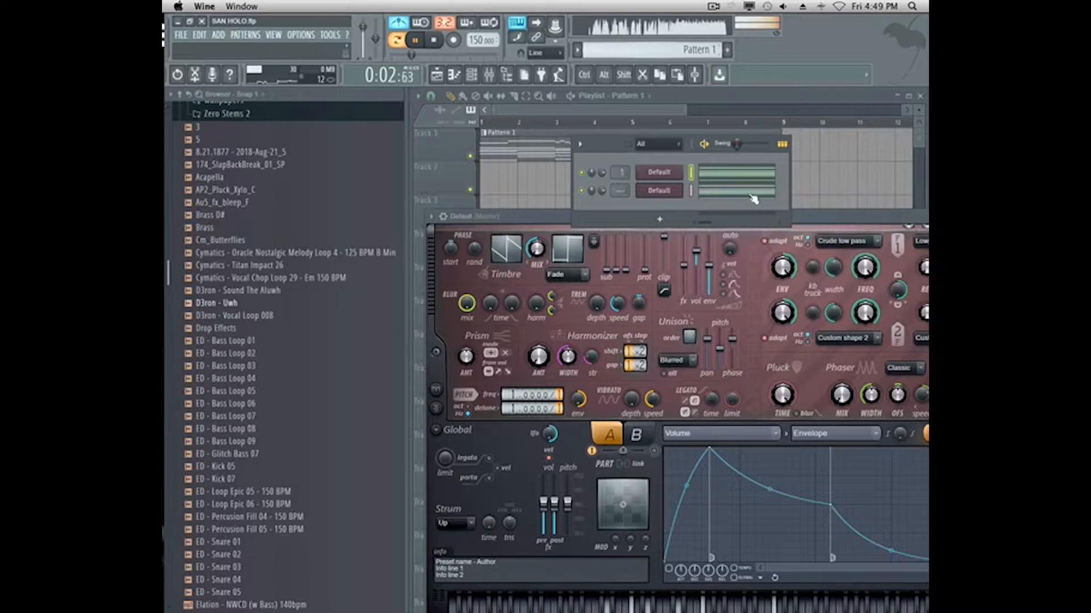
pyautogui.rightClick(690, 189)
pyautogui.click(807, 217)
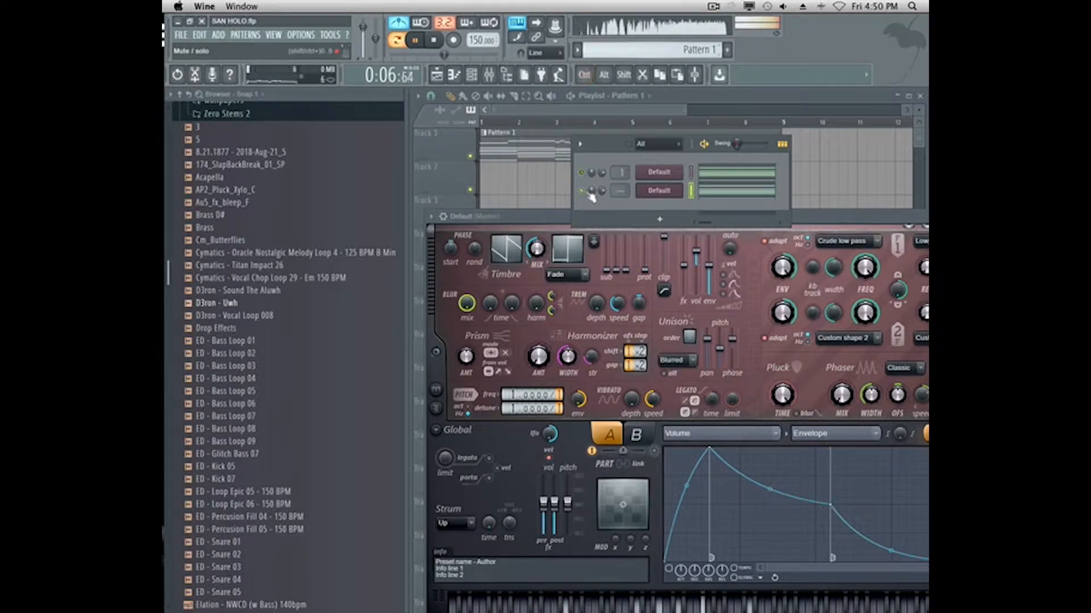
# Raise the unison order and adjust the unison pitch in the second Harmor channel, listening to the pattern.
pyautogui.press('space')
pyautogui.moveTo(696, 339); pyautogui.dragTo(694, 315)
pyautogui.moveTo(720, 359); pyautogui.dragTo(732, 348)
pyautogui.press('space')
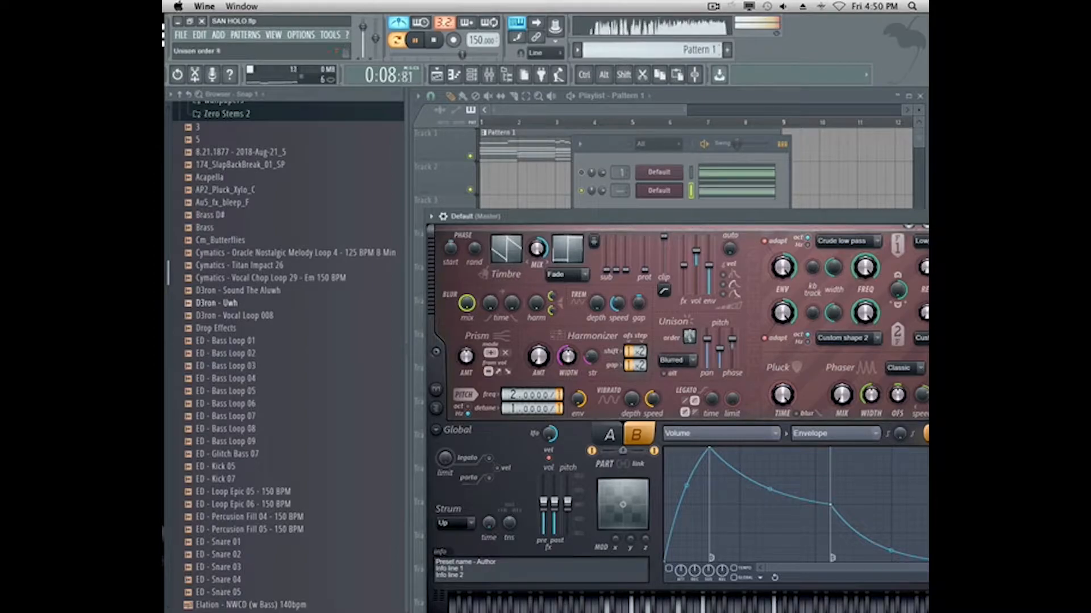
pyautogui.moveTo(721, 354); pyautogui.dragTo(721, 361)
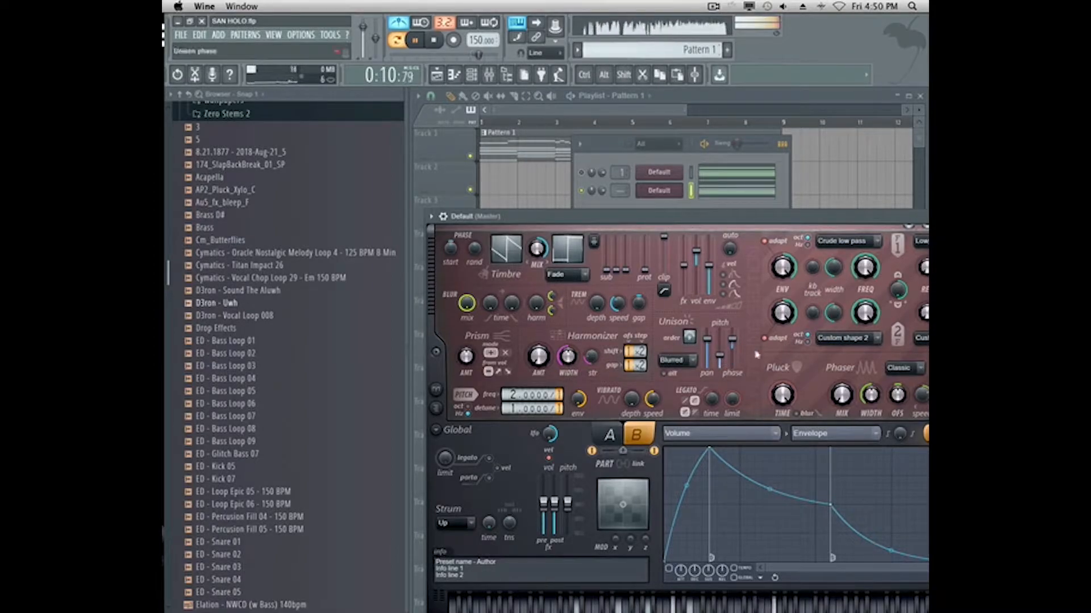
# Bring both Harmor channels back into playback and route the second one to mixer track 1.
pyautogui.moveTo(746, 216); pyautogui.dragTo(739, 252)
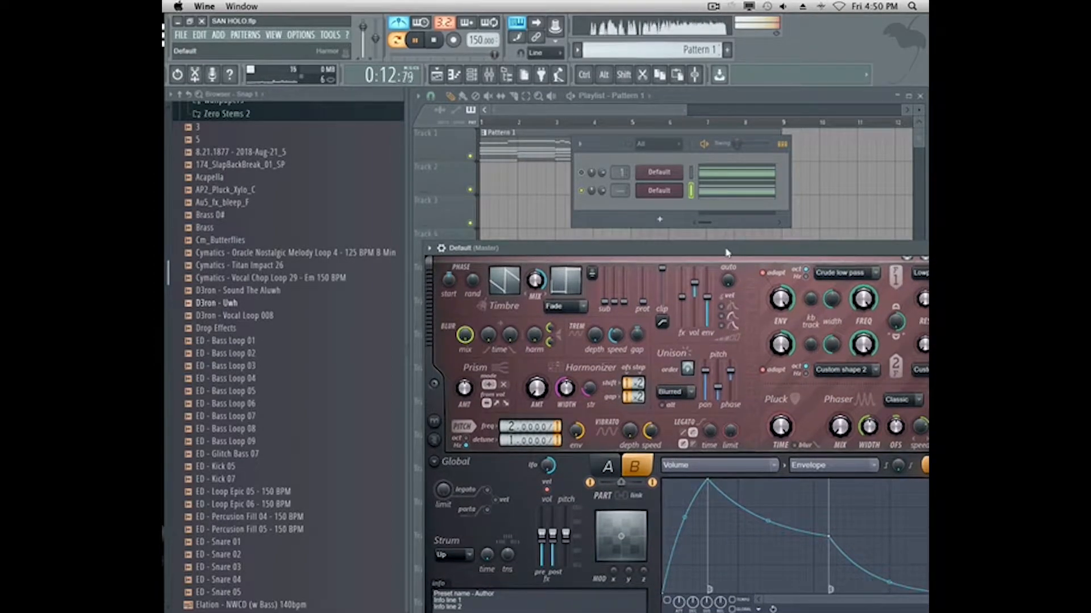
pyautogui.keyDown('ctrl'); pyautogui.click(582, 191); pyautogui.keyUp('ctrl')
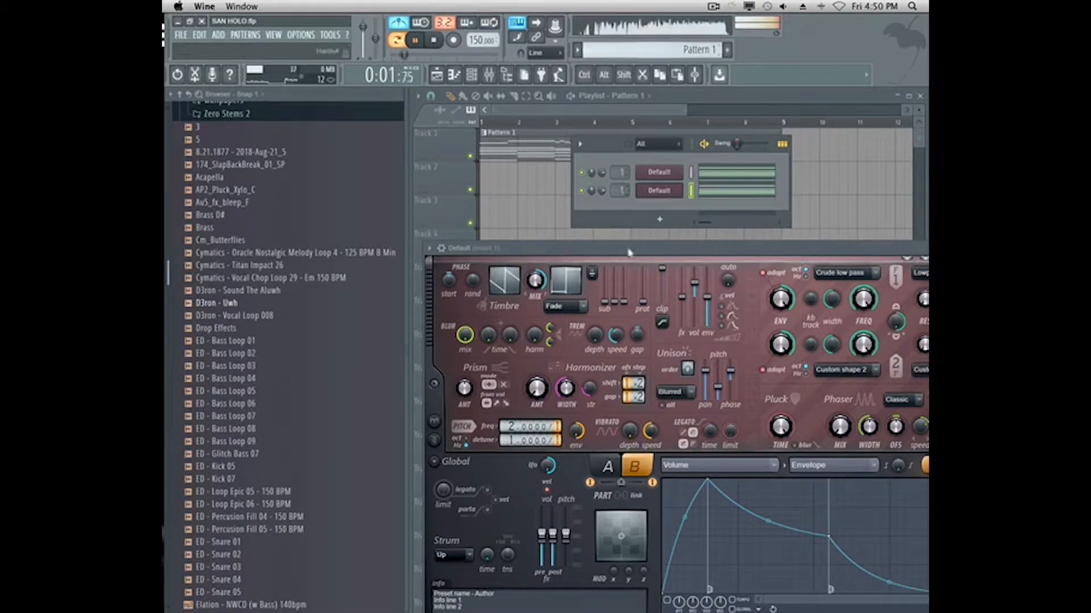
pyautogui.moveTo(571, 262); pyautogui.dragTo(506, 244)
# Load Fruity Parametric EQ 2 in slot 1 of mixer Insert 1 and cut band 1 to -18 dB at about 175 Hz.
pyautogui.click(489, 75)
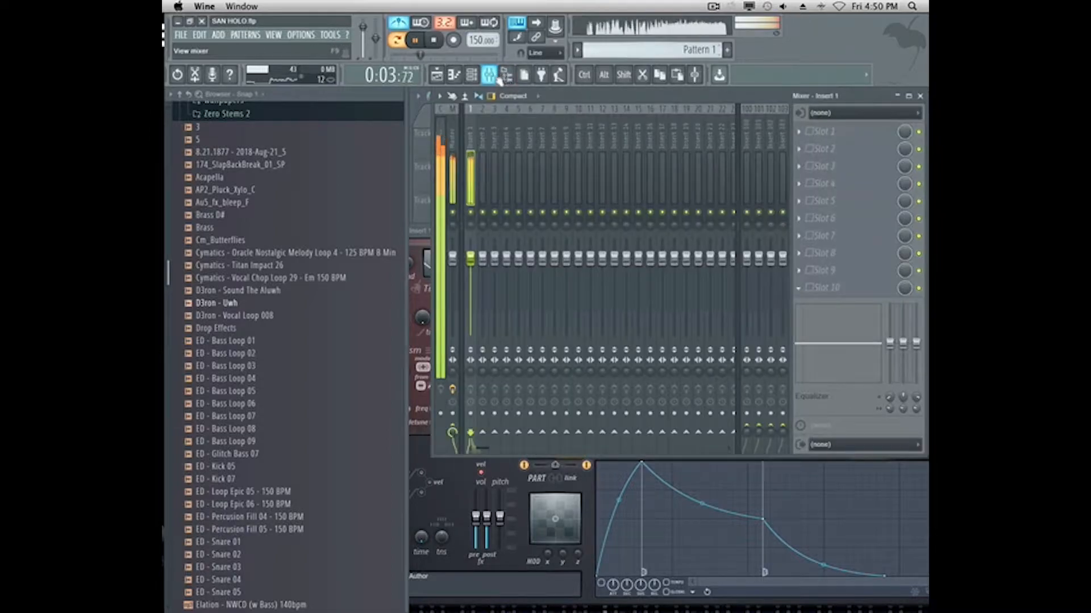
pyautogui.click(495, 76)
pyautogui.press('space')
pyautogui.click(494, 76)
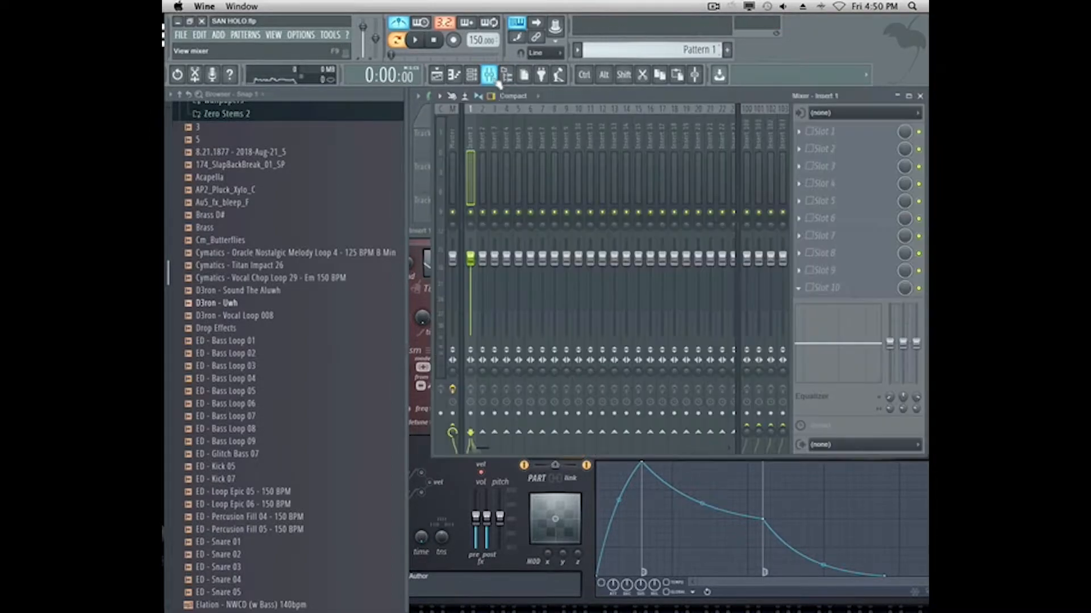
pyautogui.click(854, 135)
pyautogui.click(889, 227)
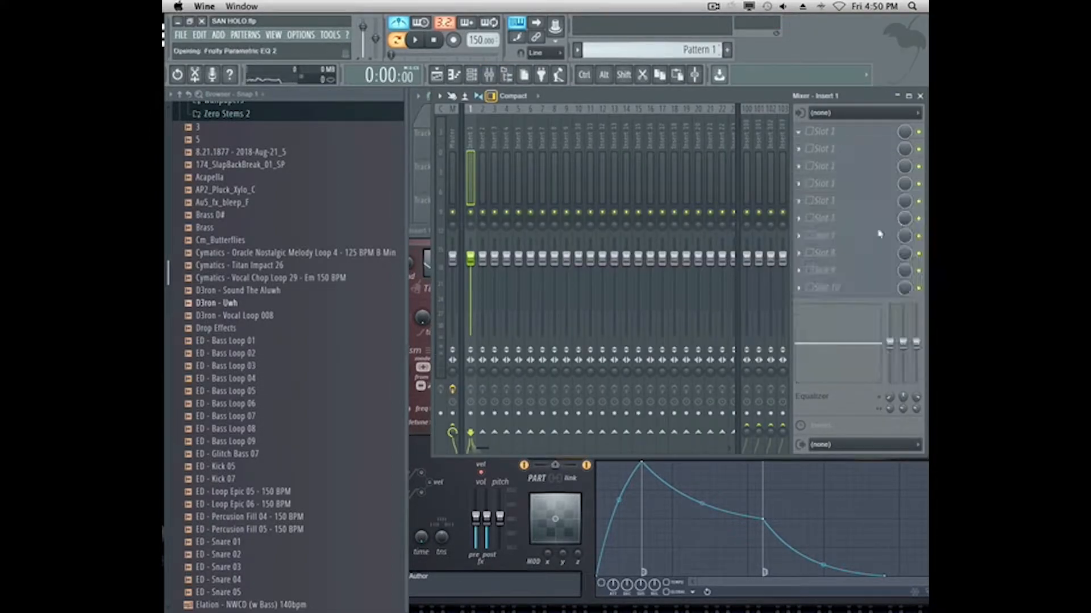
pyautogui.moveTo(534, 310); pyautogui.dragTo(570, 360)
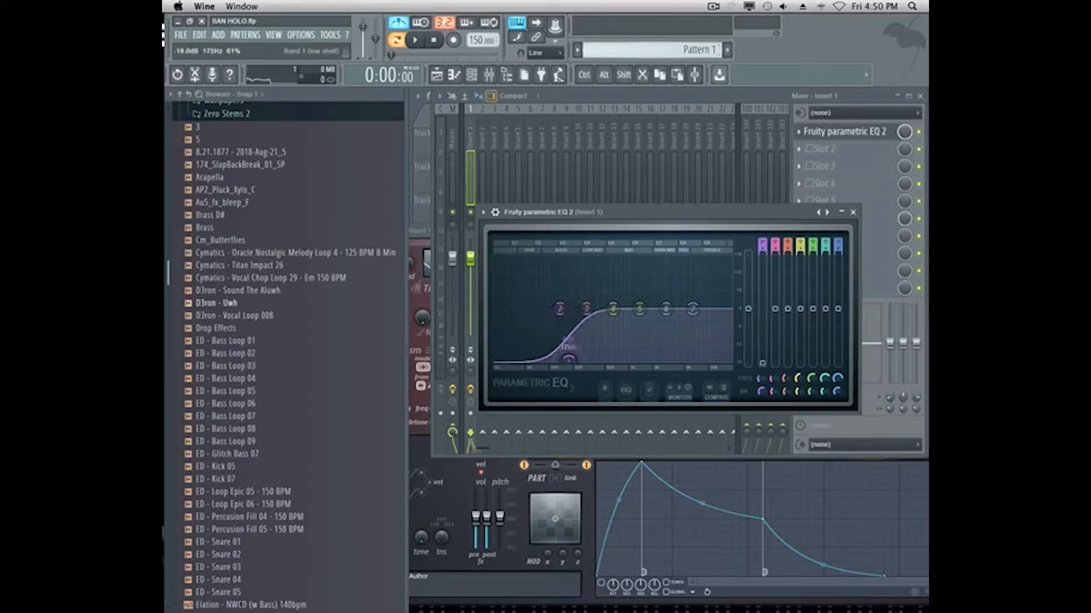
# Apply the 40Hz + 18kHz cut preset to the Insert 1 parametric EQ and raise its low-cut frequency.
pyautogui.click(483, 212)
pyautogui.moveTo(568, 247)
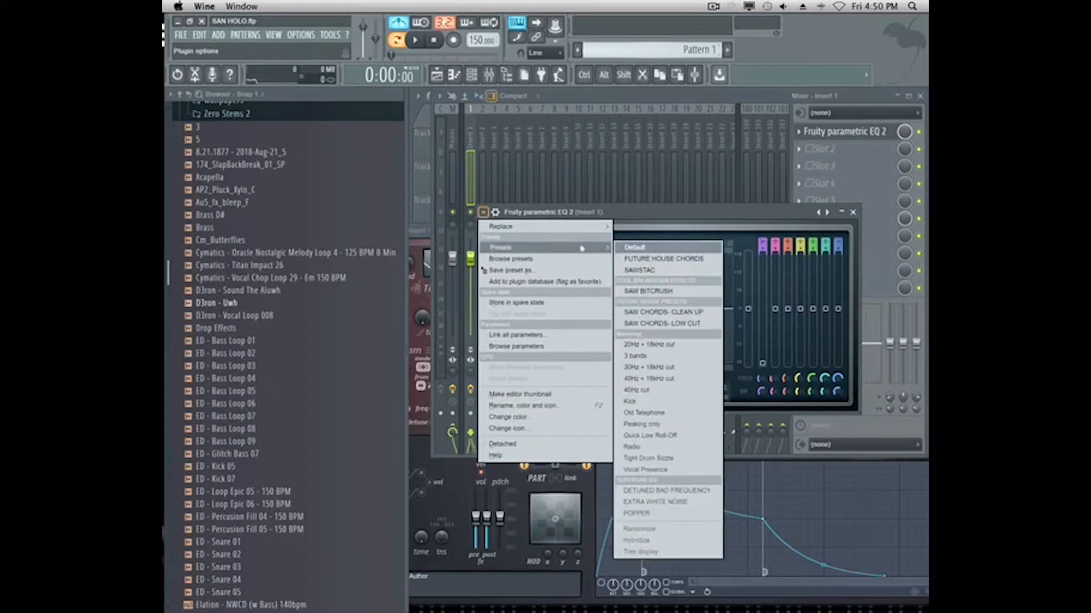
pyautogui.click(673, 379)
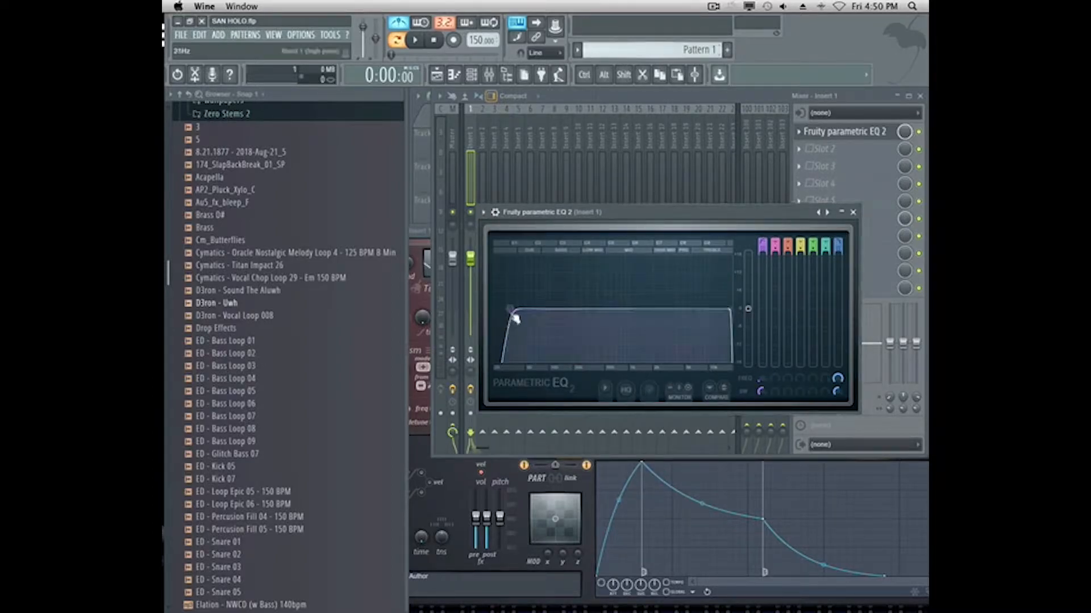
# Play the pattern and lower the Insert 1 volume to about -4.8 dB.
pyautogui.press('space')
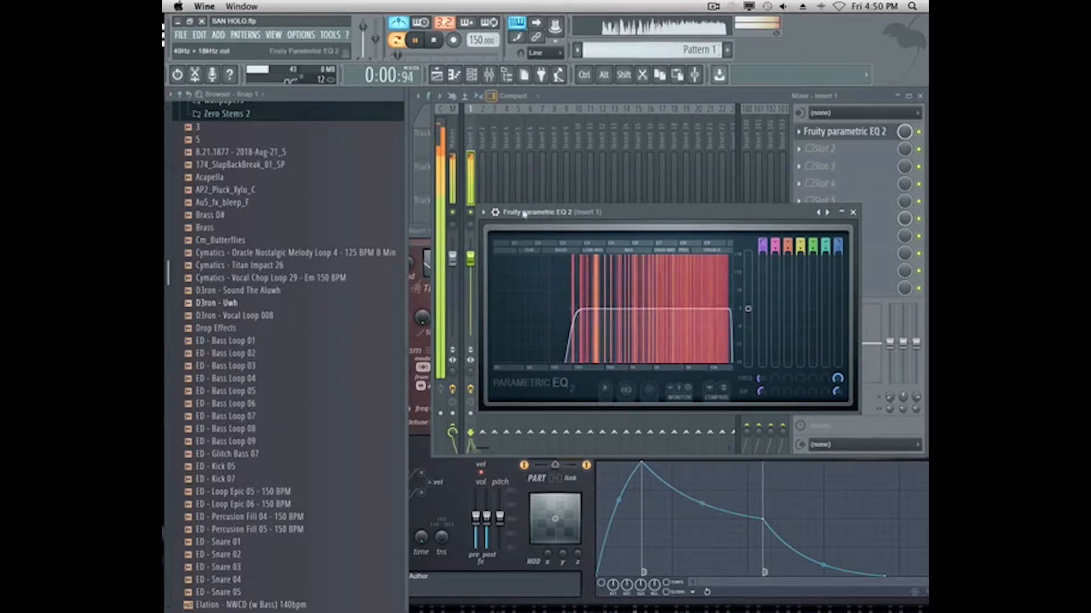
pyautogui.moveTo(473, 259); pyautogui.dragTo(474, 272)
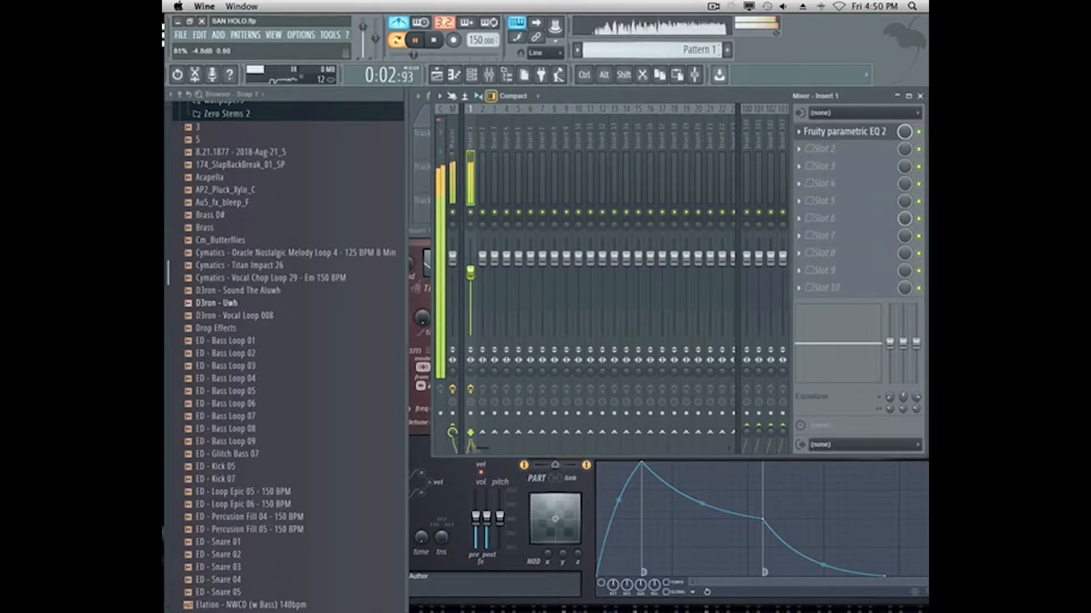
pyautogui.press('space')
# Load Fruity Balance on Insert 1 and create an automation clip for its volume.
pyautogui.click(818, 149)
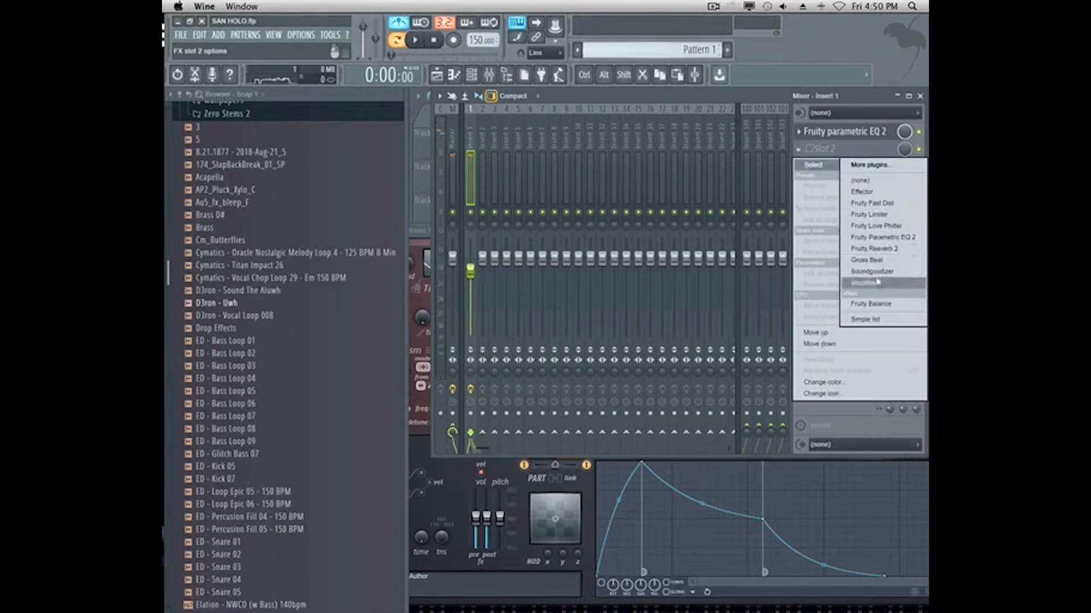
pyautogui.click(828, 137)
pyautogui.click(834, 289)
pyautogui.click(863, 425)
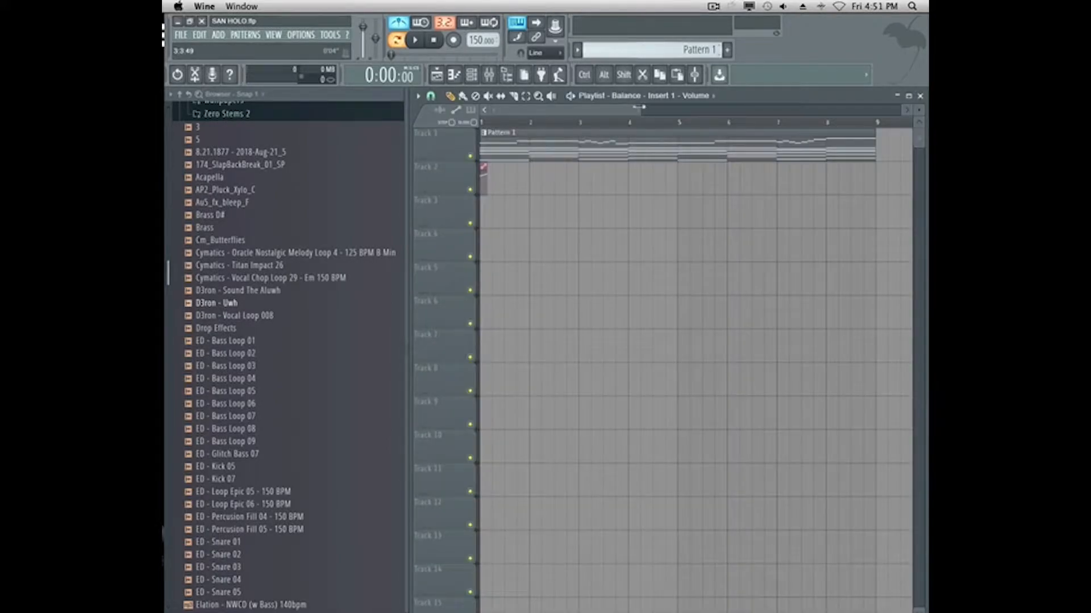
# Shorten the Balance volume automation clip on Track 2 into a quick fade-in and lower its end point, auditioning in song mode.
pyautogui.moveTo(640, 107); pyautogui.dragTo(523, 108)
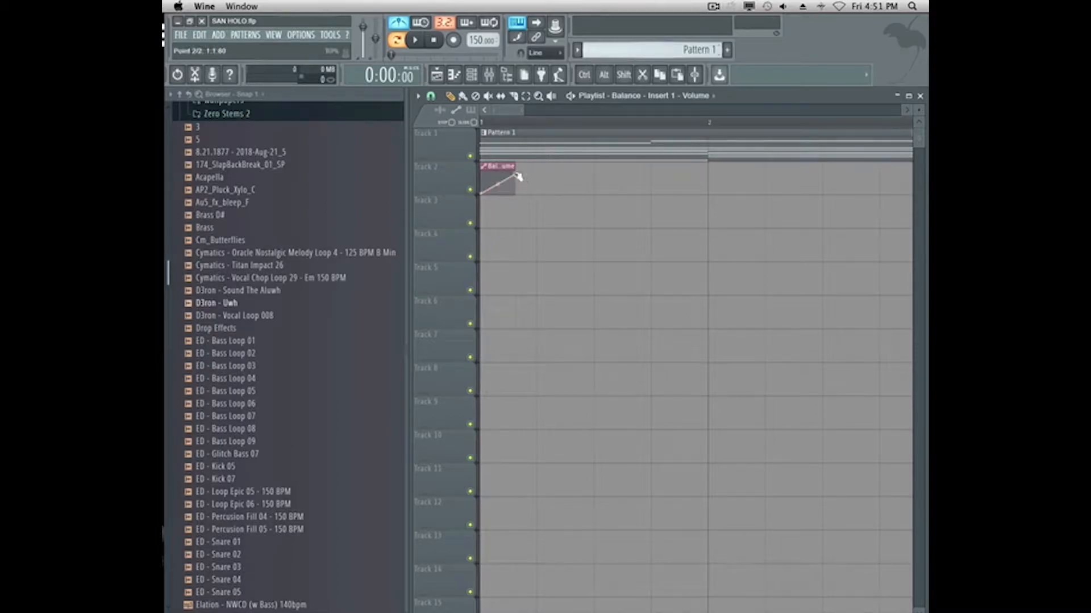
pyautogui.press('l')
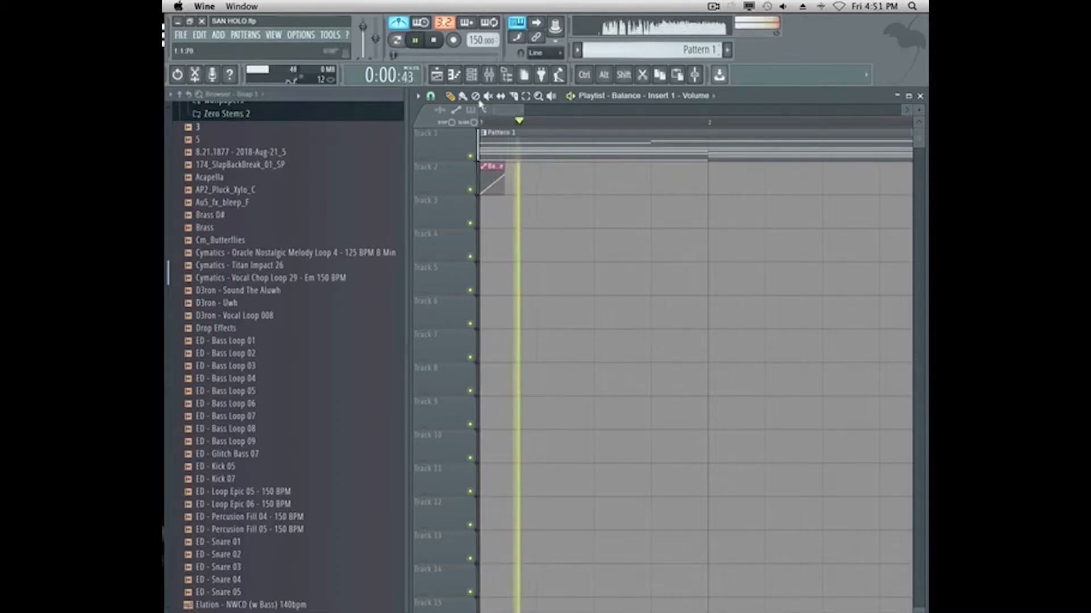
pyautogui.press('space')
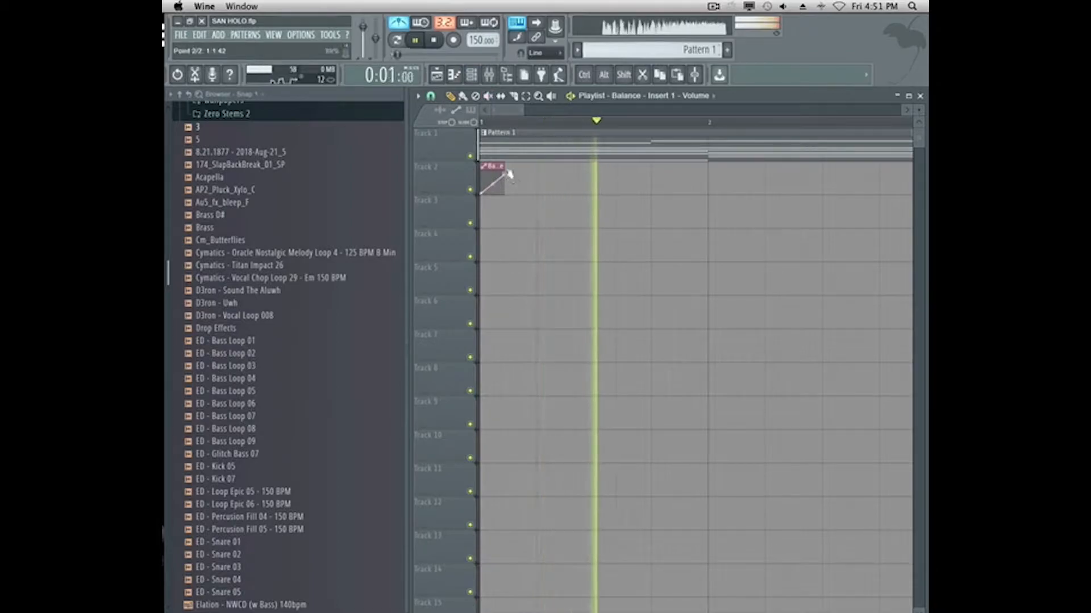
pyautogui.press('space')
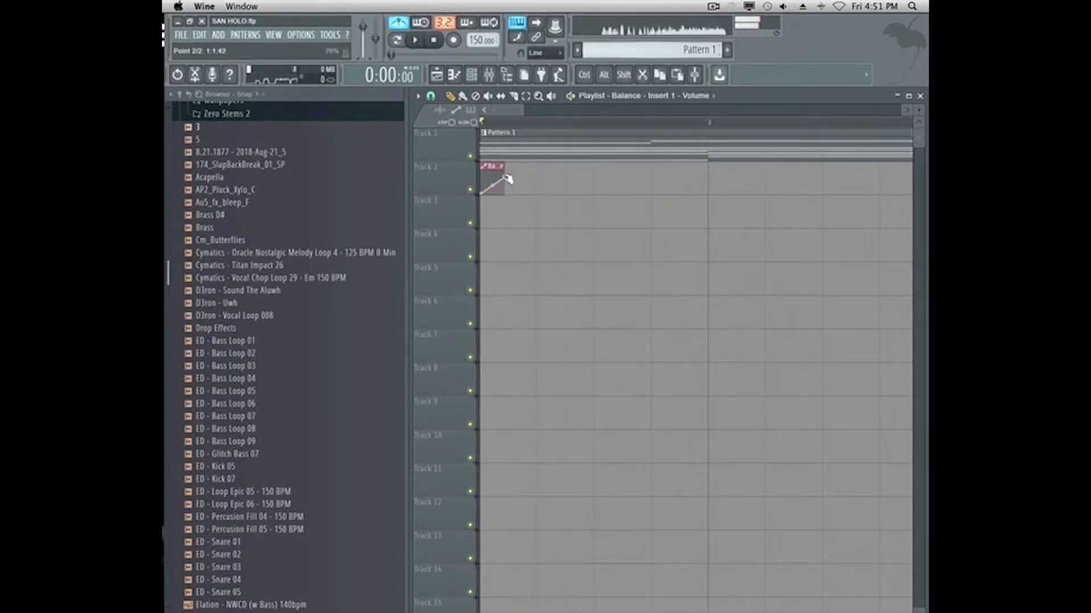
pyautogui.press('space')
pyautogui.press('space')
pyautogui.press('space')
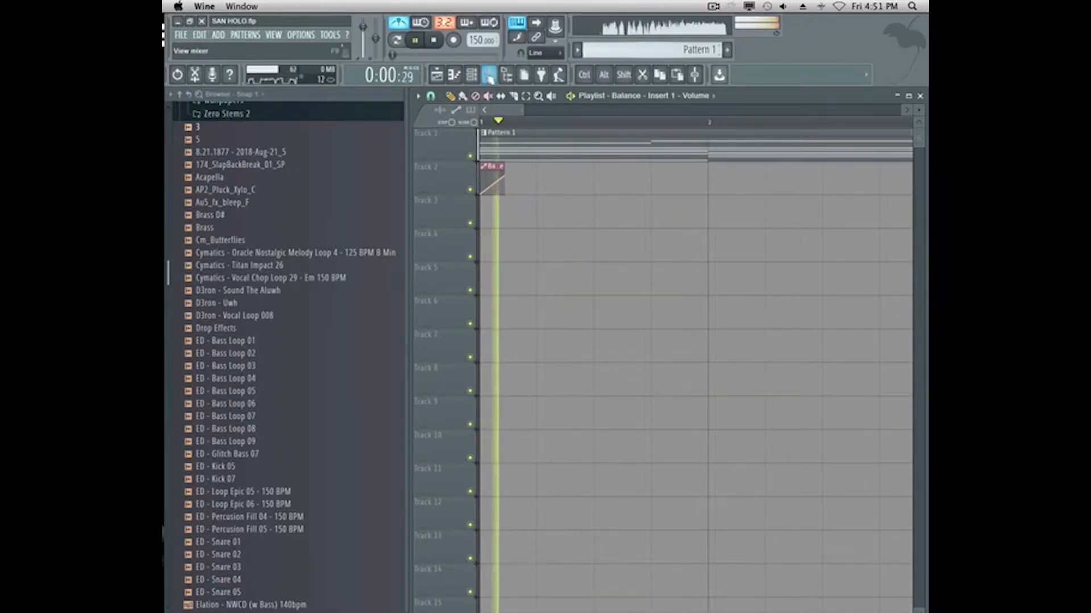
pyautogui.press('space')
# Switch to Pattern 2 and add a 3x Osc channel.
pyautogui.click(489, 77)
pyautogui.click(490, 77)
pyautogui.click(473, 76)
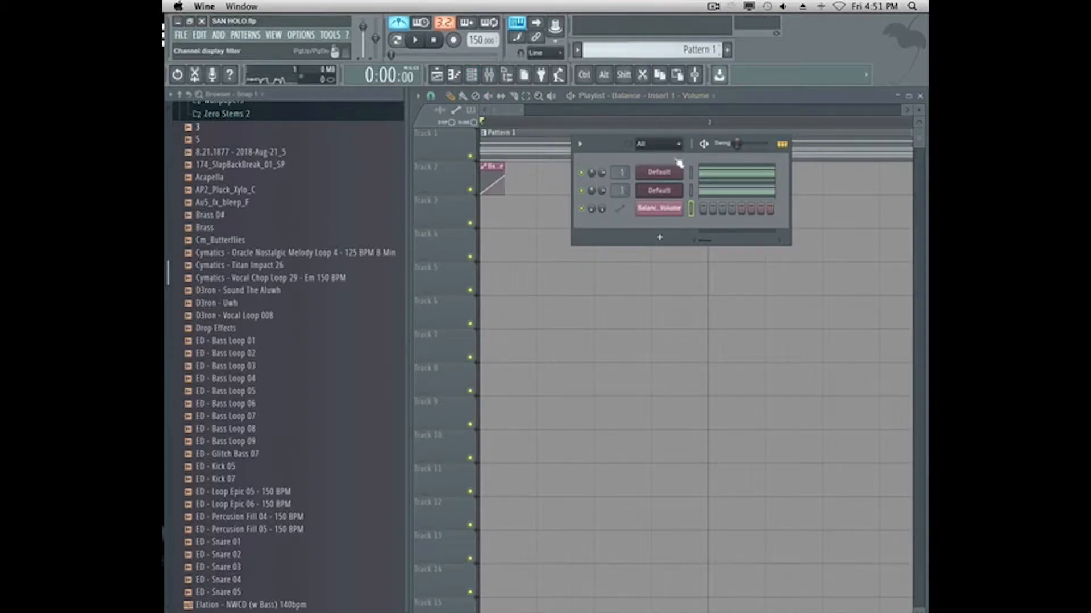
pyautogui.scroll(-1, 676, 50)
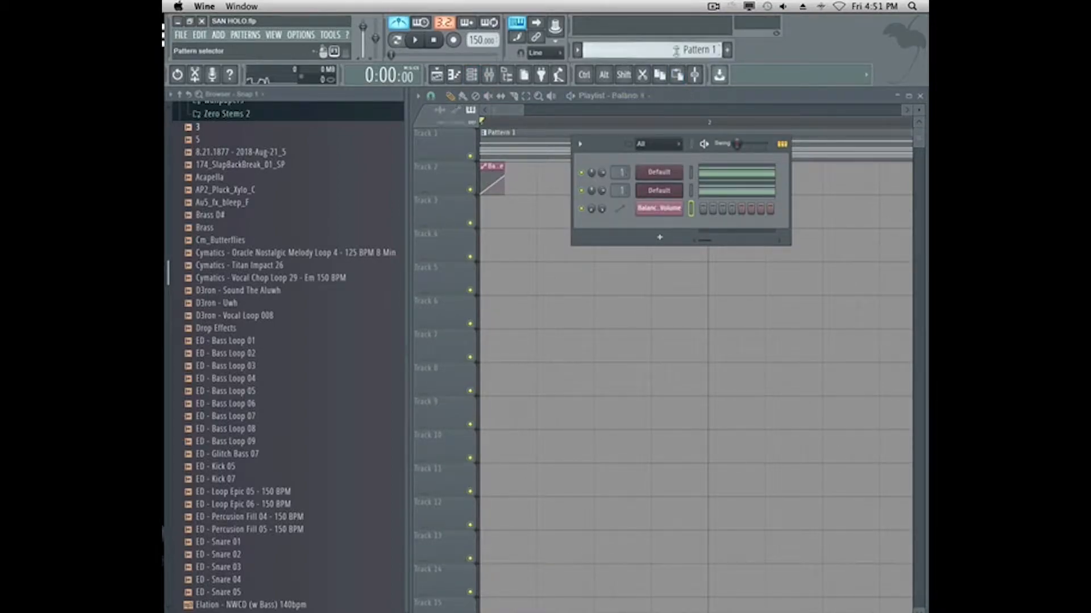
pyautogui.click(666, 244)
pyautogui.click(669, 267)
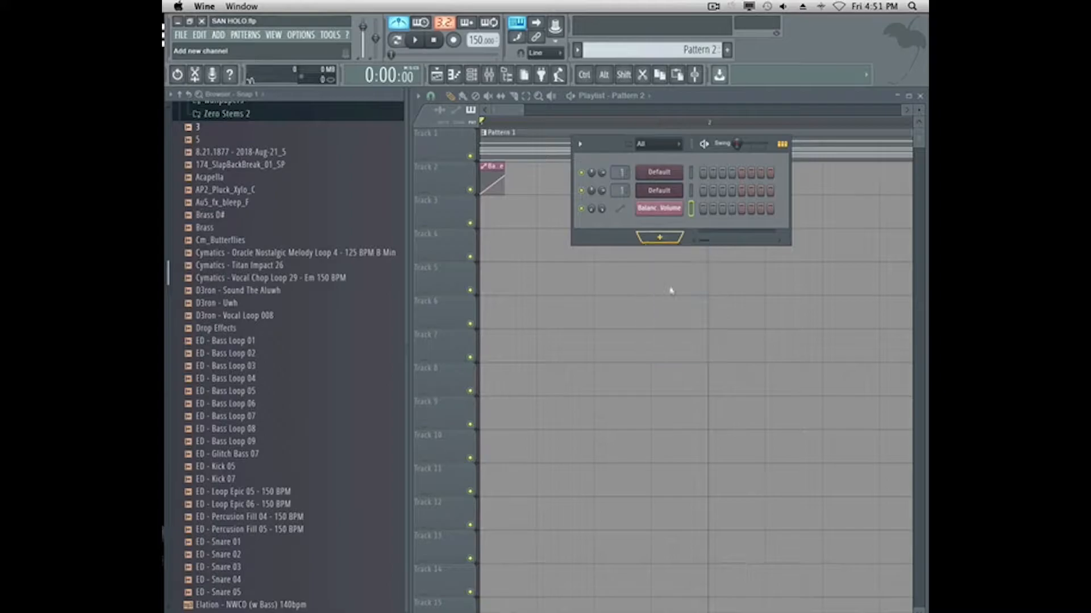
# Paste the copied chord and melody notes into the 3x Osc channel and view them in its piano roll.
pyautogui.rightClick(679, 226)
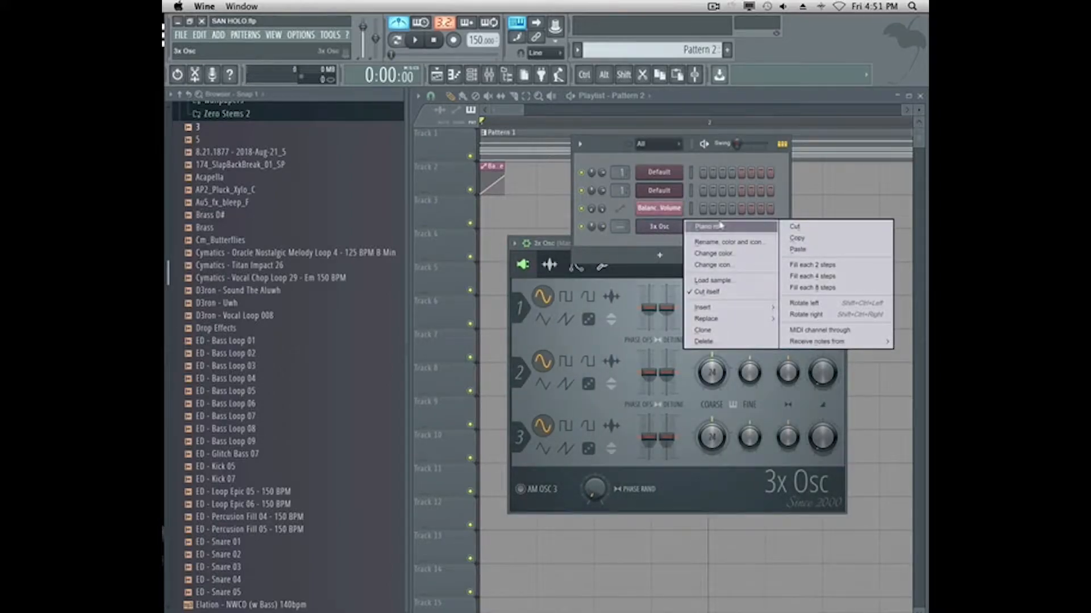
pyautogui.click(721, 226)
pyautogui.click(902, 106)
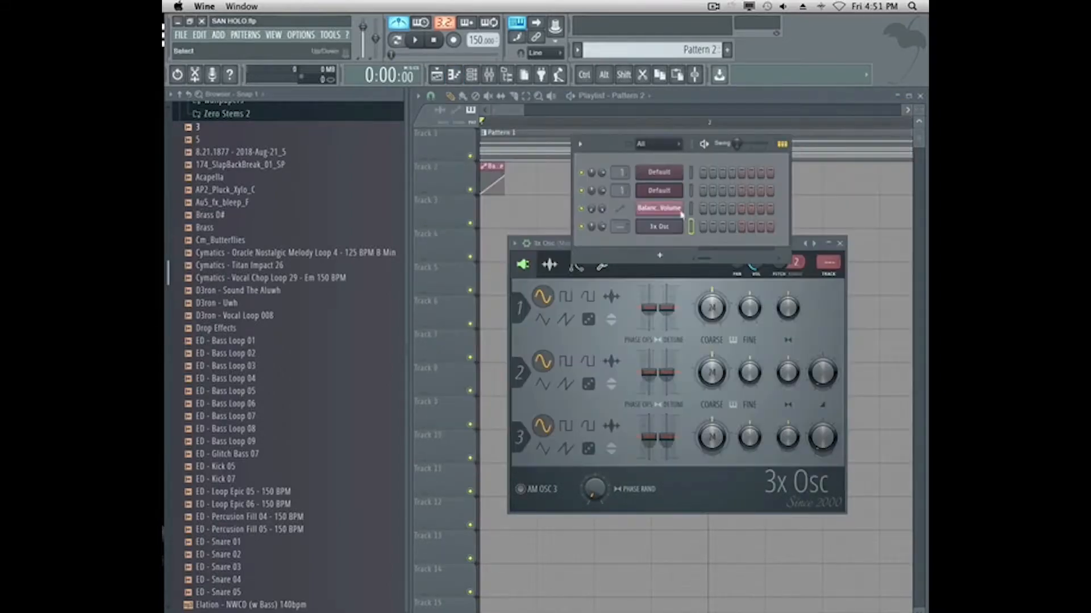
pyautogui.rightClick(679, 226)
pyautogui.click(857, 251)
pyautogui.click(748, 226)
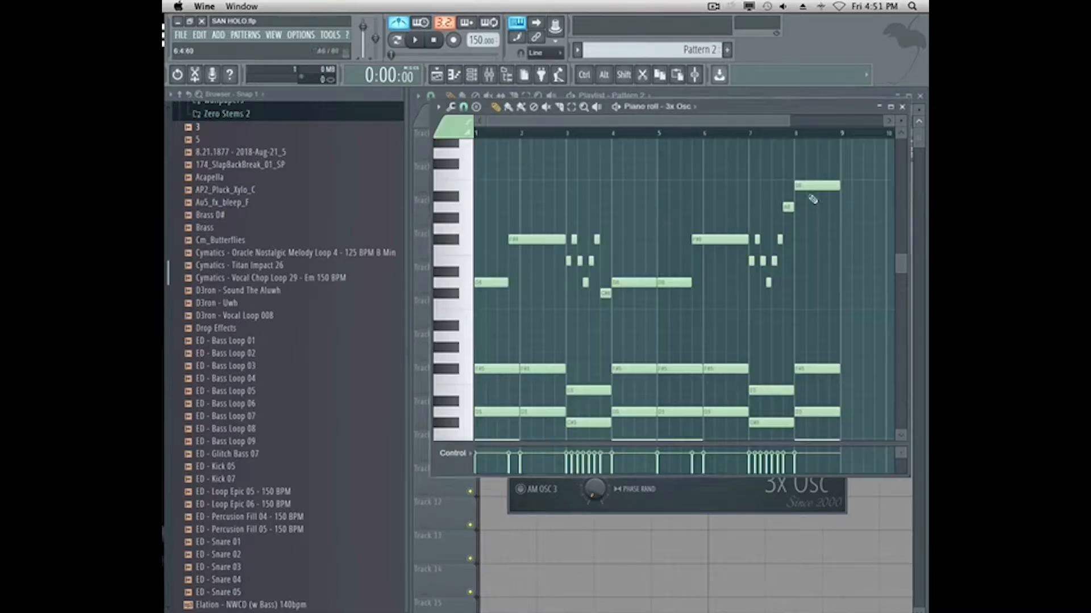
# Delete the melody and upper chord notes from the 3x Osc part and move the remaining bass notes down to a lower octave.
pyautogui.moveTo(855, 162); pyautogui.dragTo(508, 401)
pyautogui.scroll(-10, 507, 401)
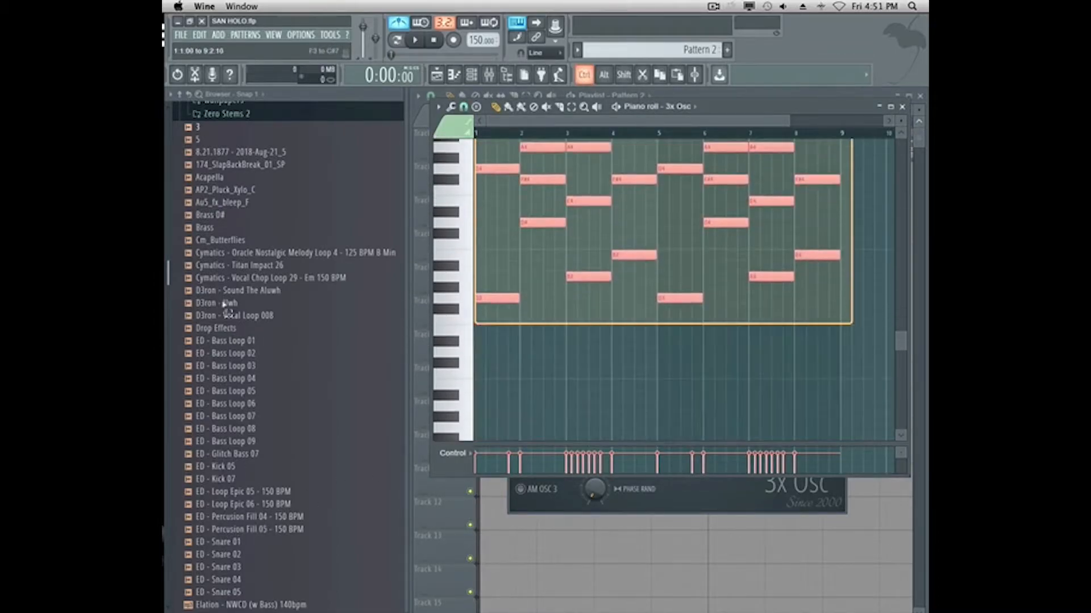
pyautogui.press('Delete')
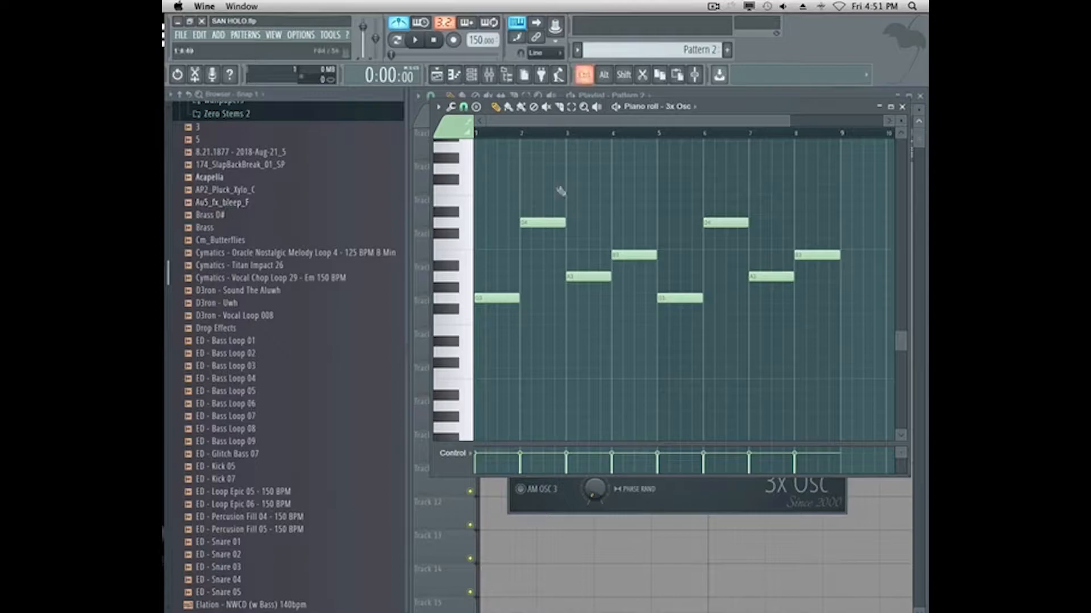
pyautogui.hotkey('ctrl', 'a')
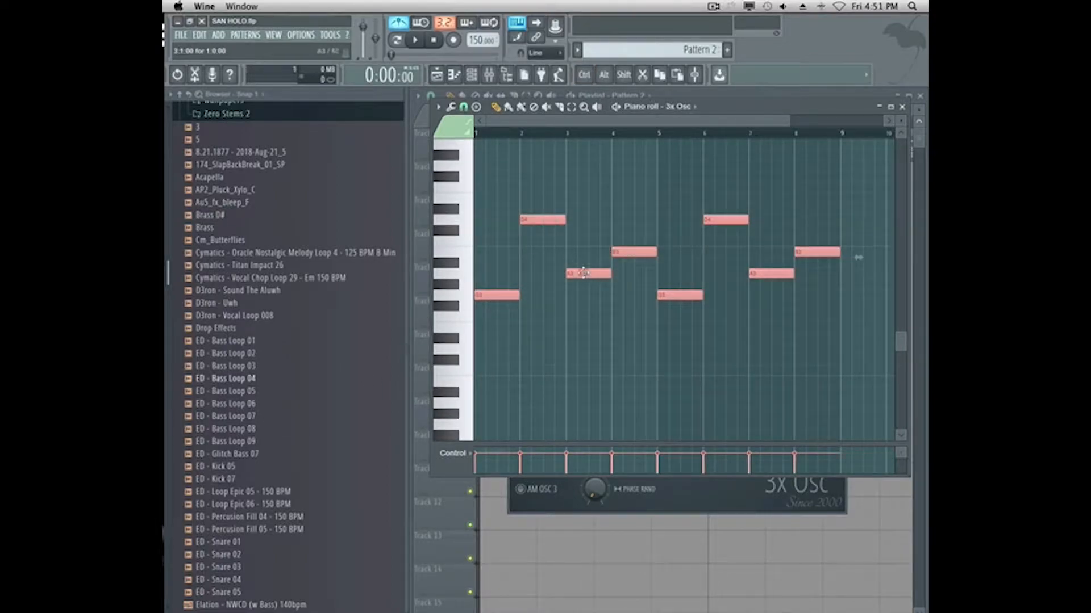
pyautogui.moveTo(495, 295); pyautogui.dragTo(354, 359)
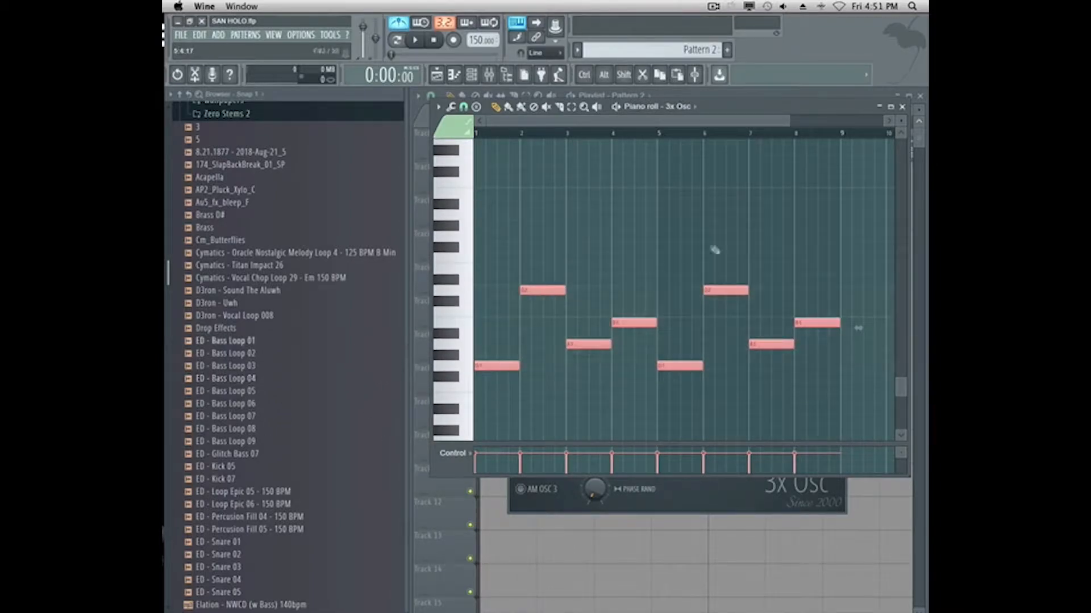
# Place Pattern 2 at the start of Track 3 in the playlist and audition it with Pattern 1.
pyautogui.click(564, 572)
pyautogui.moveTo(658, 580); pyautogui.dragTo(452, 196)
pyautogui.press('space')
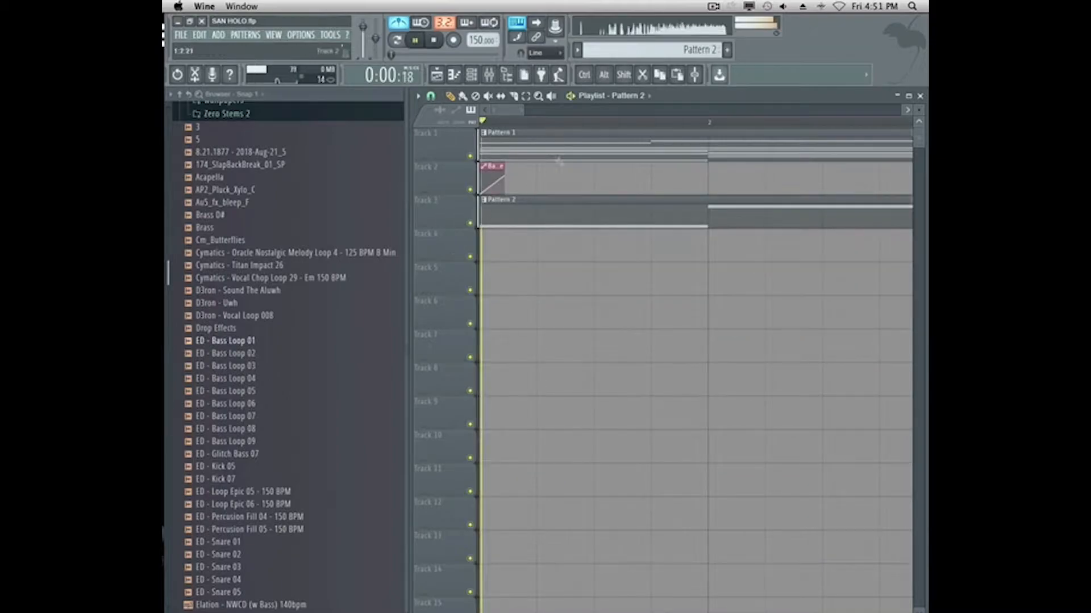
pyautogui.press('space')
# Route the 3x Osc channel to mixer track 2 and load Fruity Fast Dist in slot 1 of Insert 2.
pyautogui.click(480, 76)
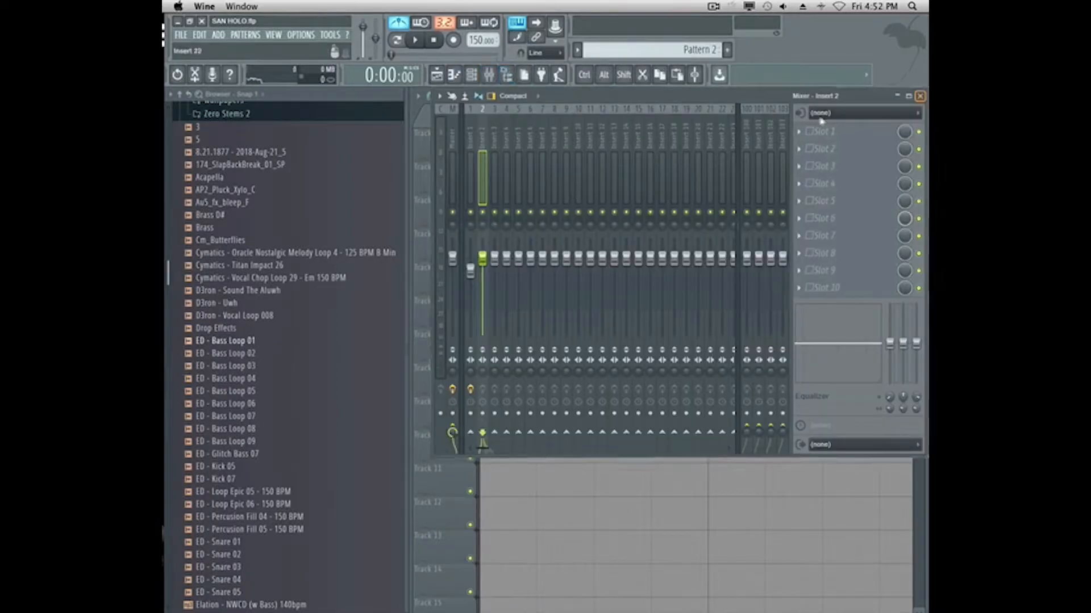
pyautogui.click(821, 131)
pyautogui.click(829, 213)
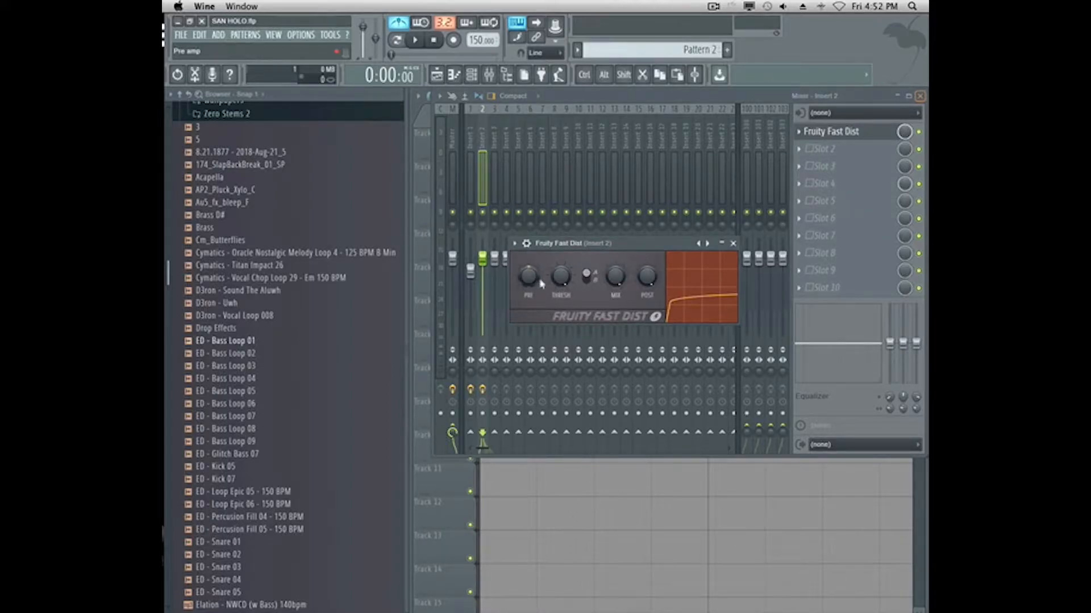
# Adjust the Fruity Fast Dist distortion curve and solo Insert 2 while the song plays.
pyautogui.press('space')
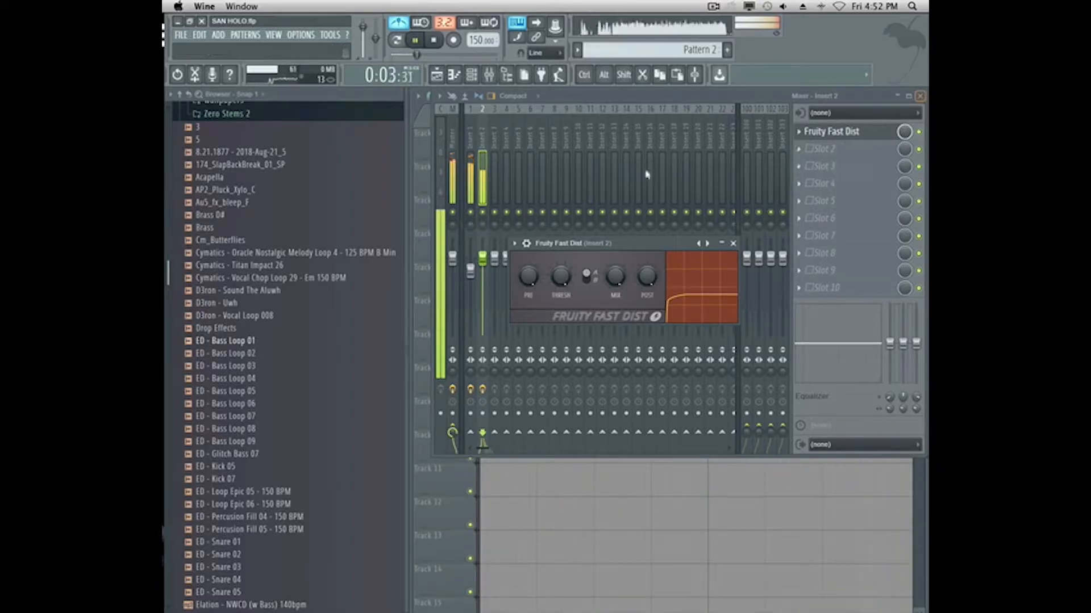
pyautogui.rightClick(482, 214)
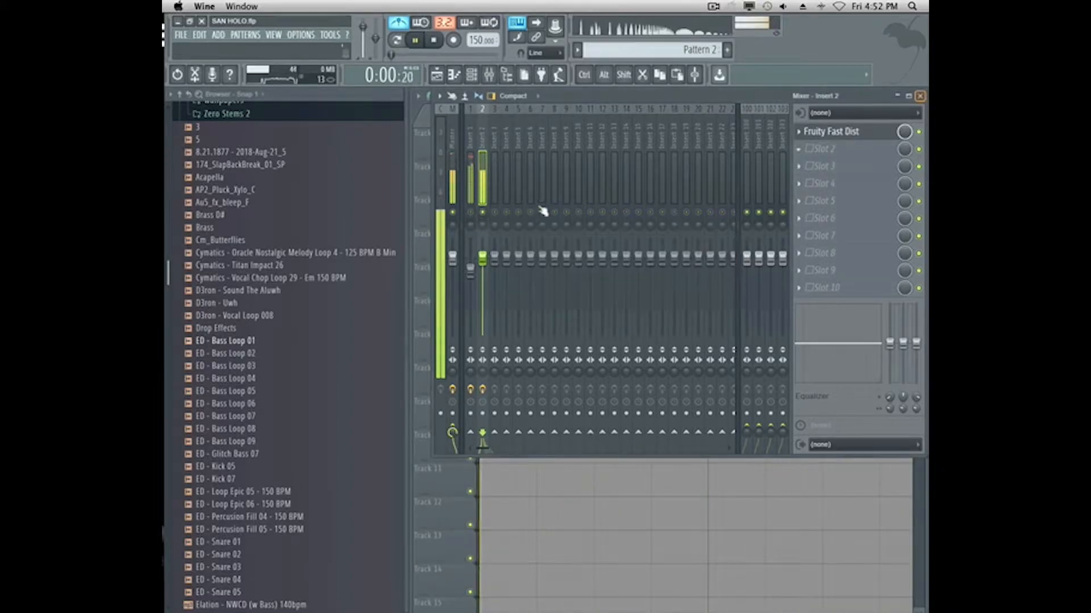
pyautogui.press('space')
# Load Fruity Parametric EQ 2 in slot 2 of Insert 2 and cut the frequencies above the bass with its upper bands.
pyautogui.click(852, 149)
pyautogui.click(905, 238)
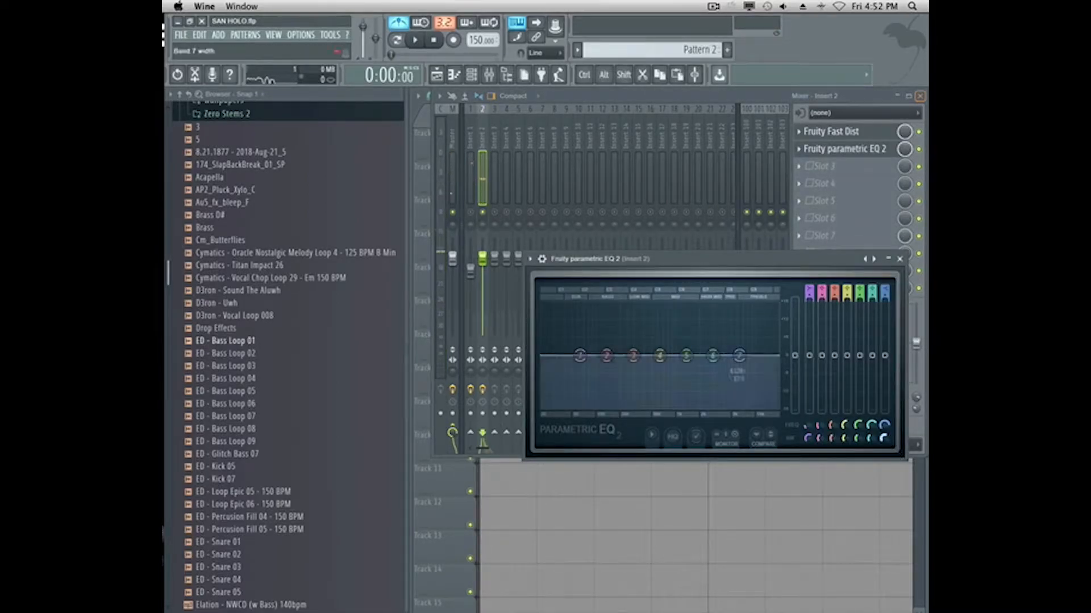
pyautogui.moveTo(739, 355); pyautogui.dragTo(617, 408)
pyautogui.press('space')
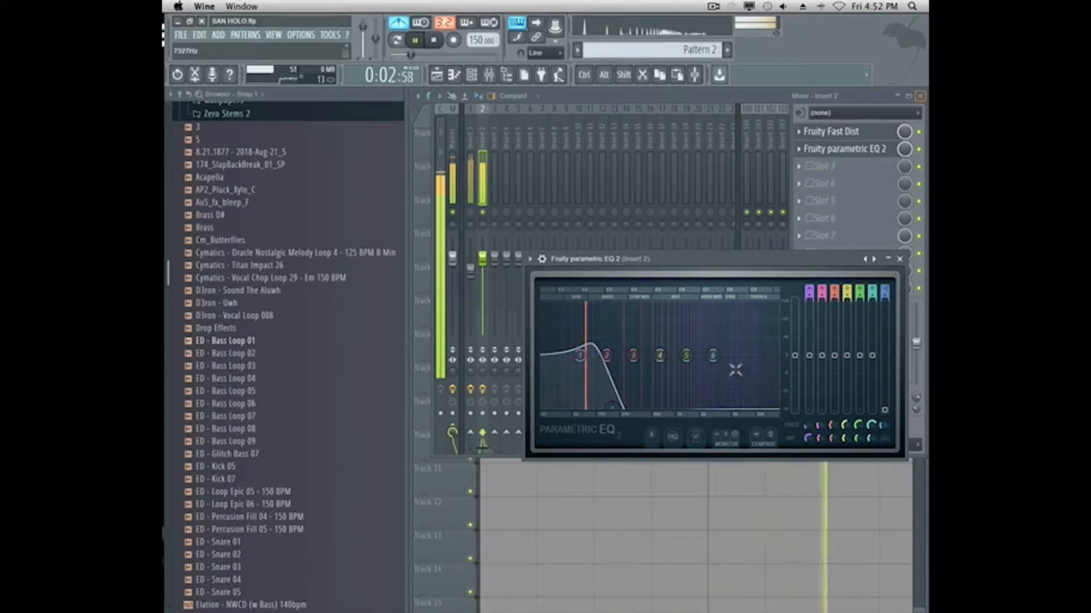
pyautogui.moveTo(713, 355); pyautogui.dragTo(678, 406)
pyautogui.moveTo(686, 356); pyautogui.dragTo(685, 363)
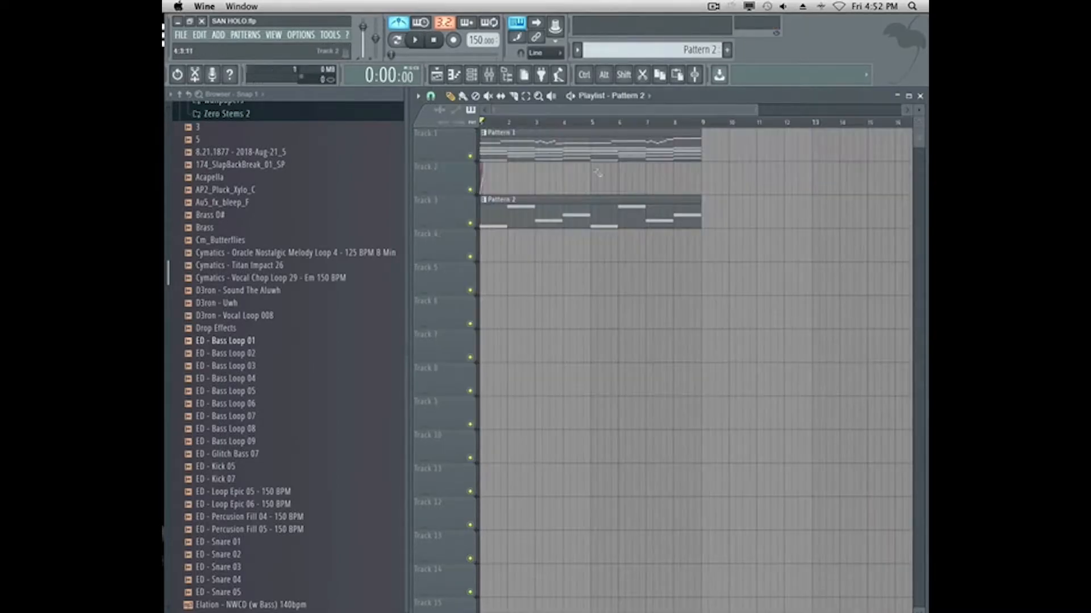
# Reopen the mixer and add Fruity Balance in slot 9 of Insert 2.
pyautogui.click(477, 79)
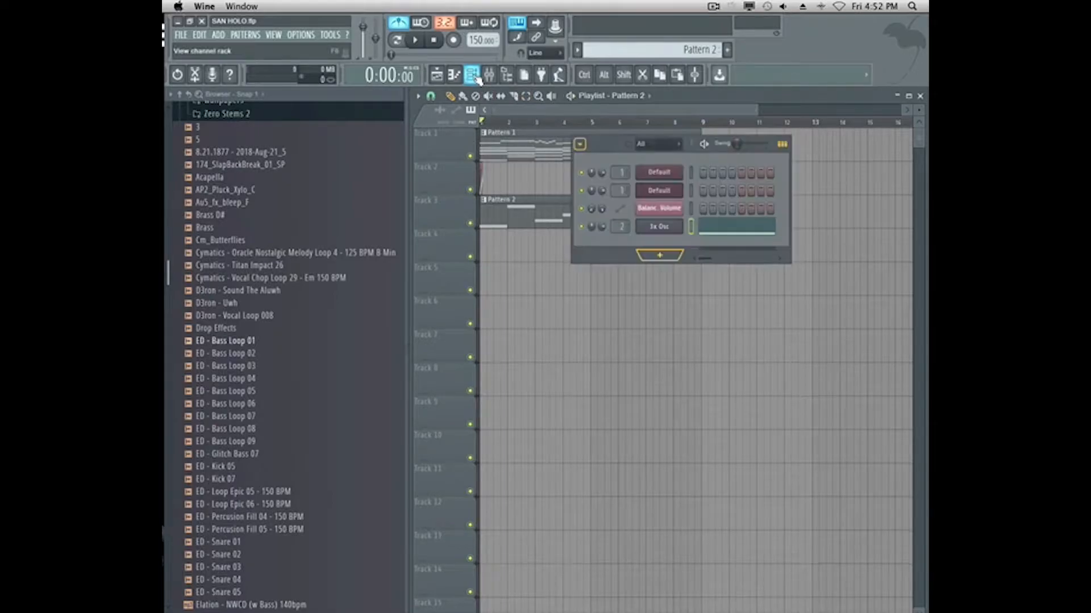
pyautogui.click(476, 77)
pyautogui.click(489, 74)
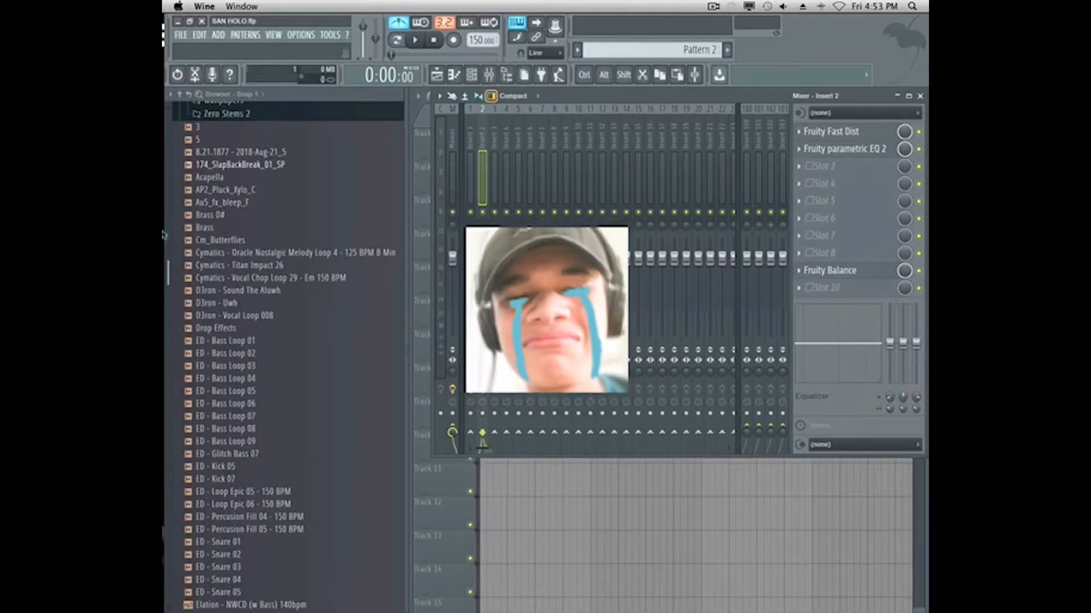
# Find the san lead sample in the Sound design Samples folder and place it at the start of Track 4.
pyautogui.scroll(5, 243, 277)
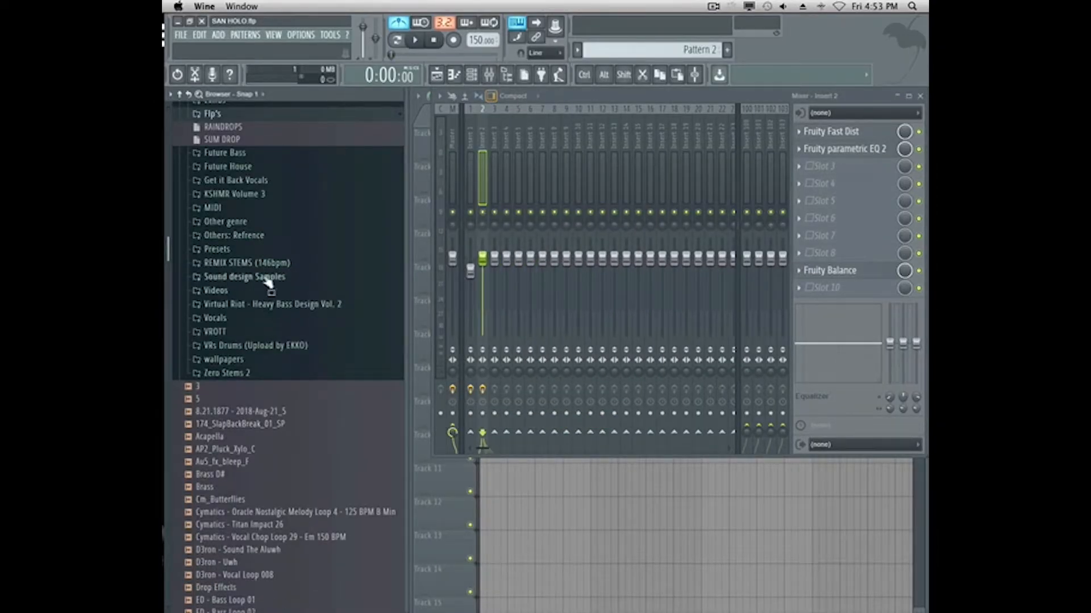
pyautogui.click(266, 278)
pyautogui.moveTo(250, 434); pyautogui.dragTo(568, 216)
pyautogui.moveTo(232, 201); pyautogui.dragTo(234, 201)
pyautogui.moveTo(531, 205); pyautogui.dragTo(511, 246)
# Fit the san lead clip on Track 4 to the project using a sample tempo of 155 BPM.
pyautogui.click(484, 234)
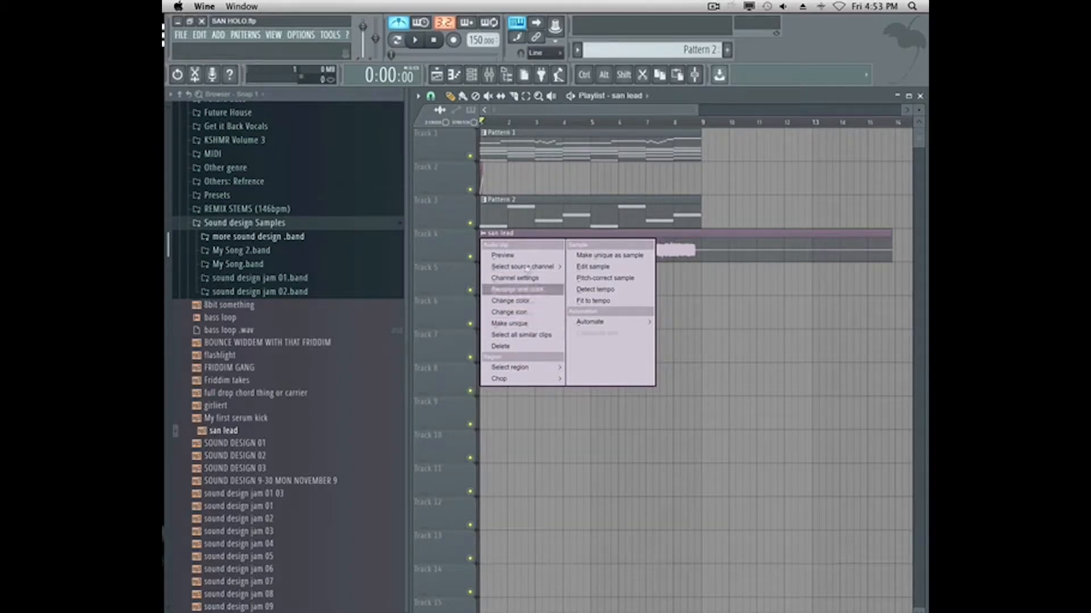
pyautogui.click(592, 301)
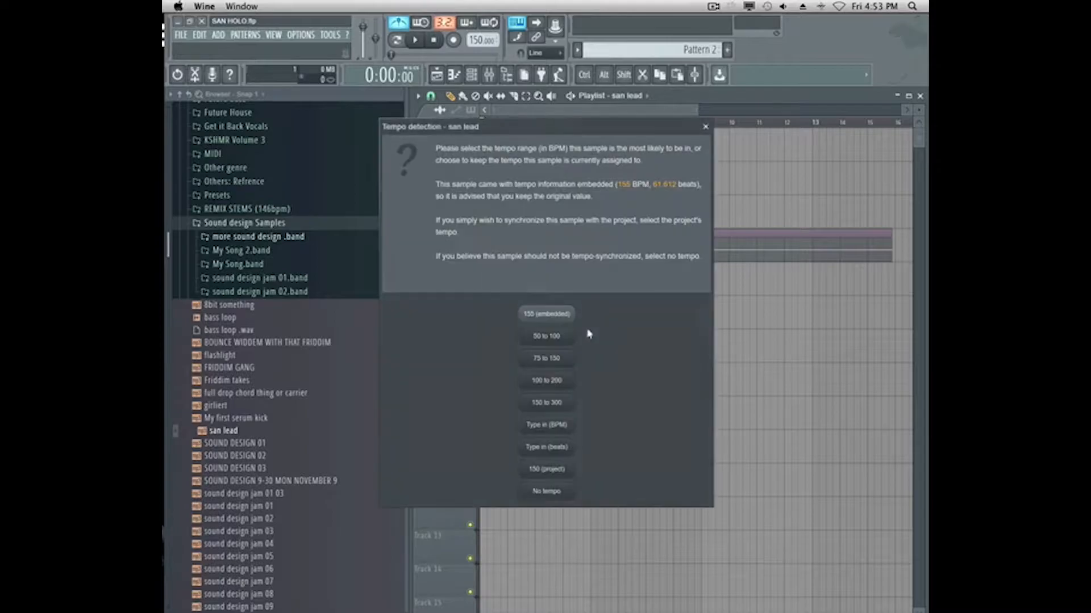
pyautogui.click(557, 427)
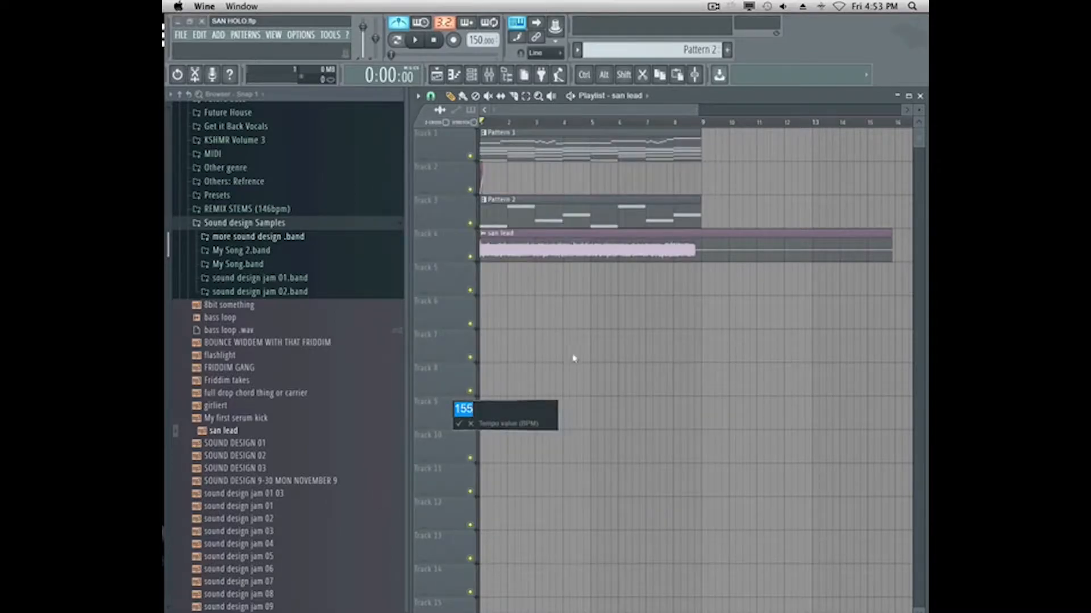
pyautogui.press('Return')
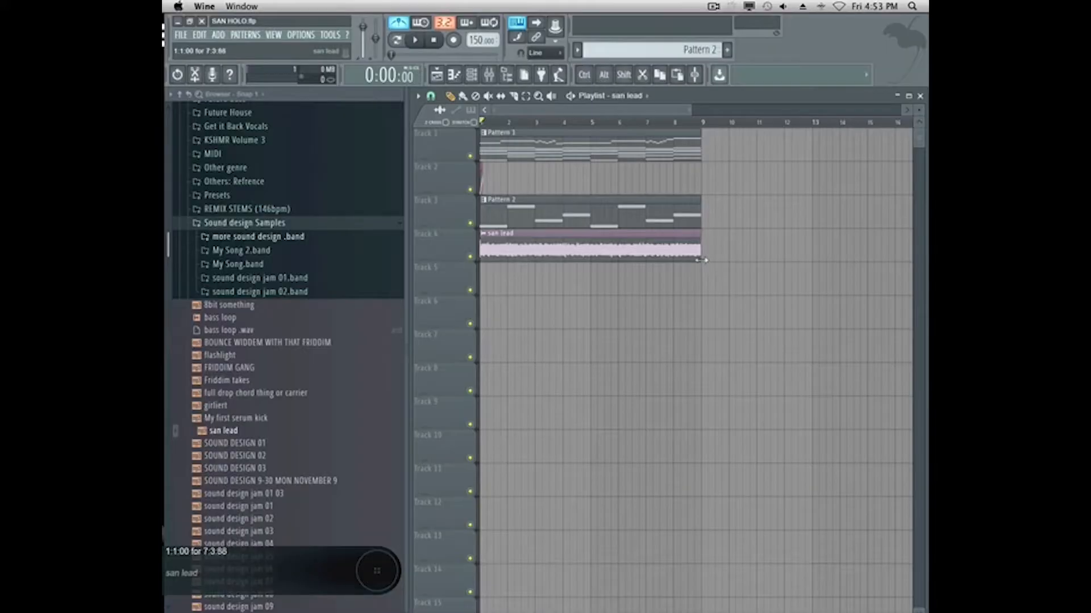
# Play the song to hear the san lead clip together with the chords and bass.
pyautogui.press('space')
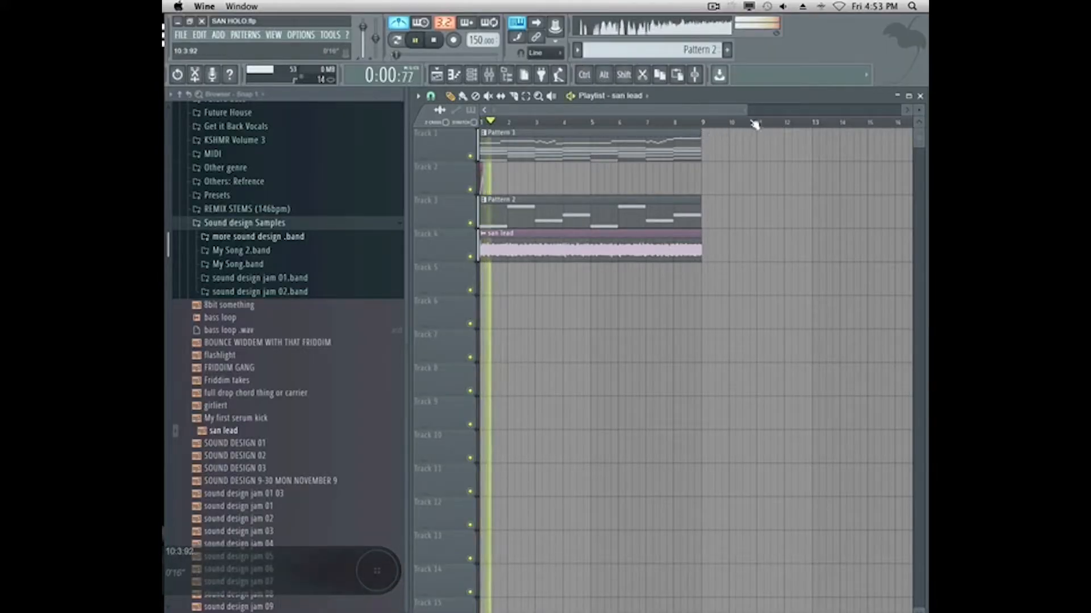
pyautogui.scroll(3, 568, 131)
pyautogui.scroll(2, 568, 130)
pyautogui.moveTo(527, 112); pyautogui.dragTo(631, 186)
pyautogui.moveTo(618, 111); pyautogui.dragTo(749, 247)
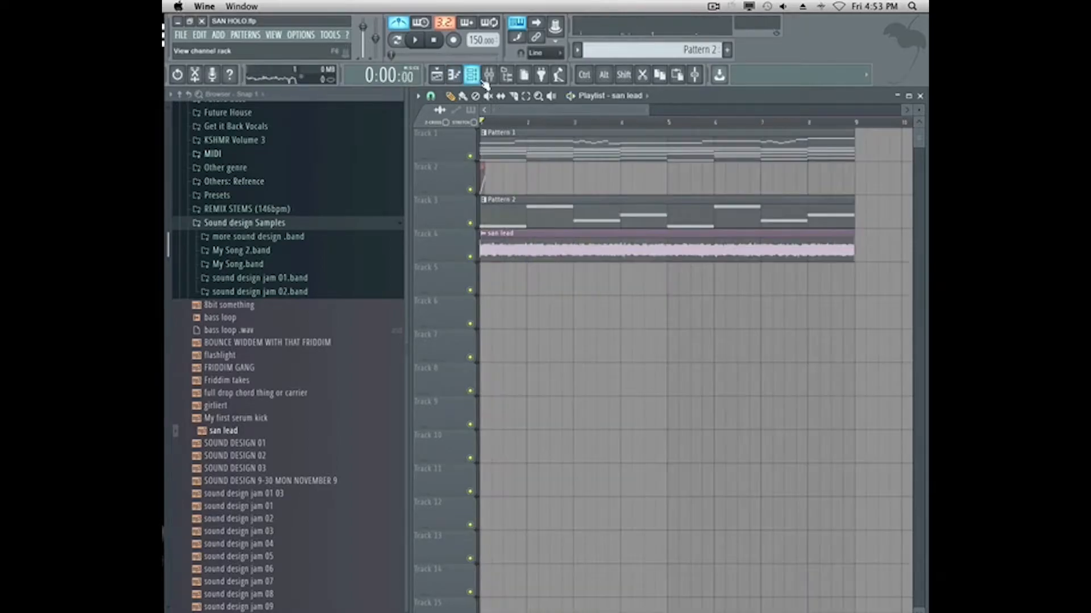
# Add a Harmor channel to the rack and load the Lead 01 preset in it.
pyautogui.click(472, 75)
pyautogui.click(660, 202)
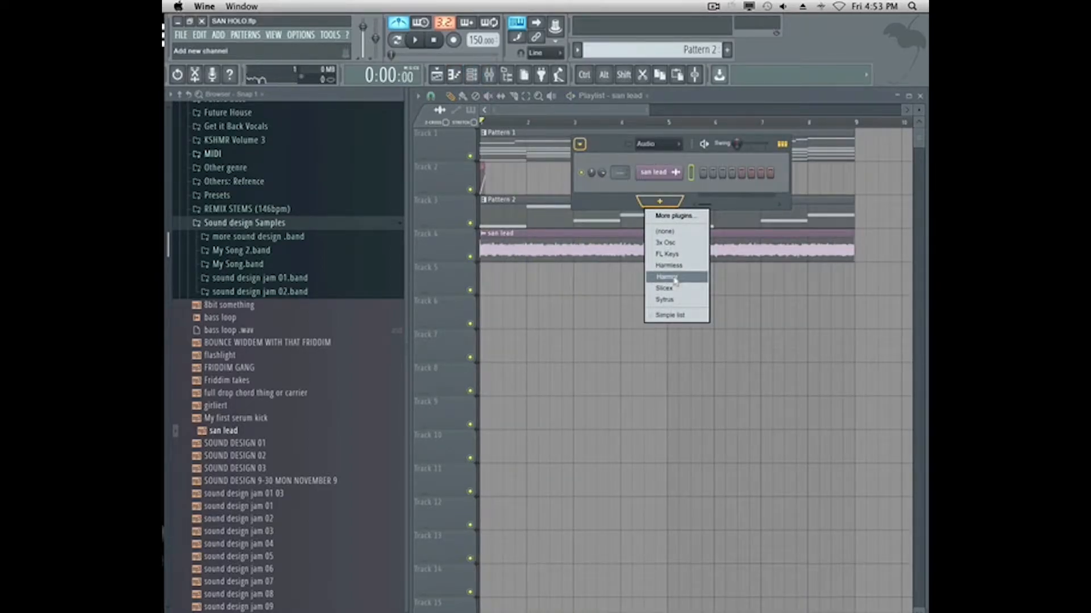
pyautogui.click(675, 280)
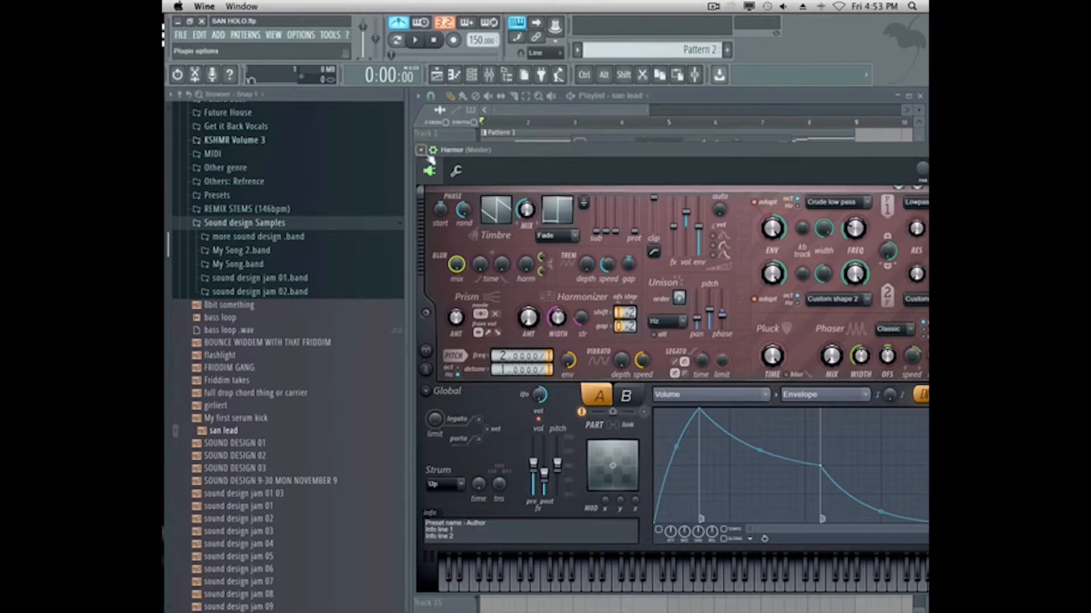
pyautogui.click(424, 152)
pyautogui.moveTo(448, 185)
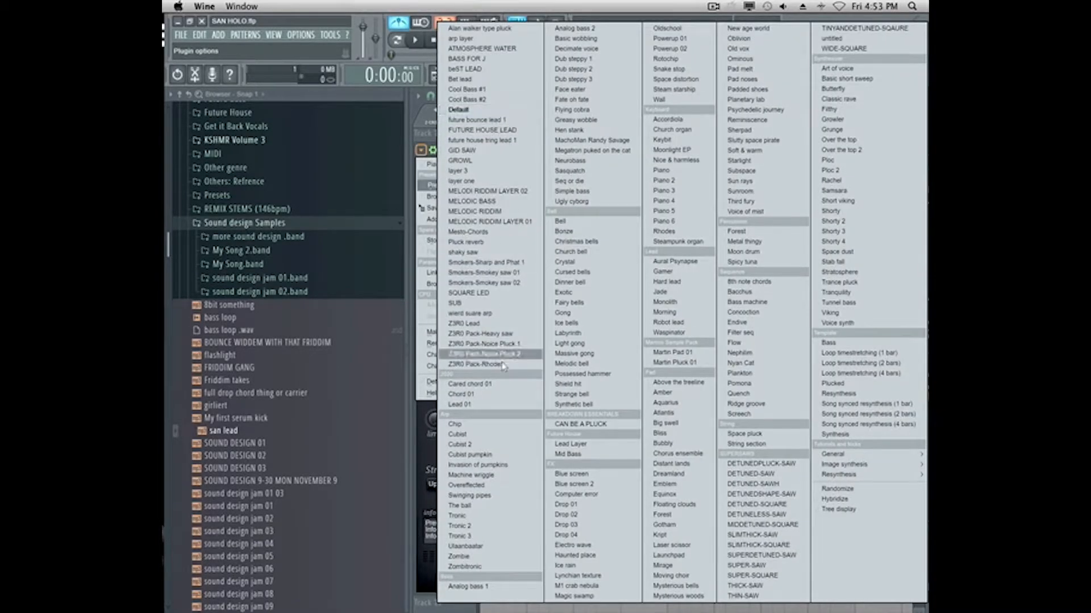
pyautogui.click(507, 404)
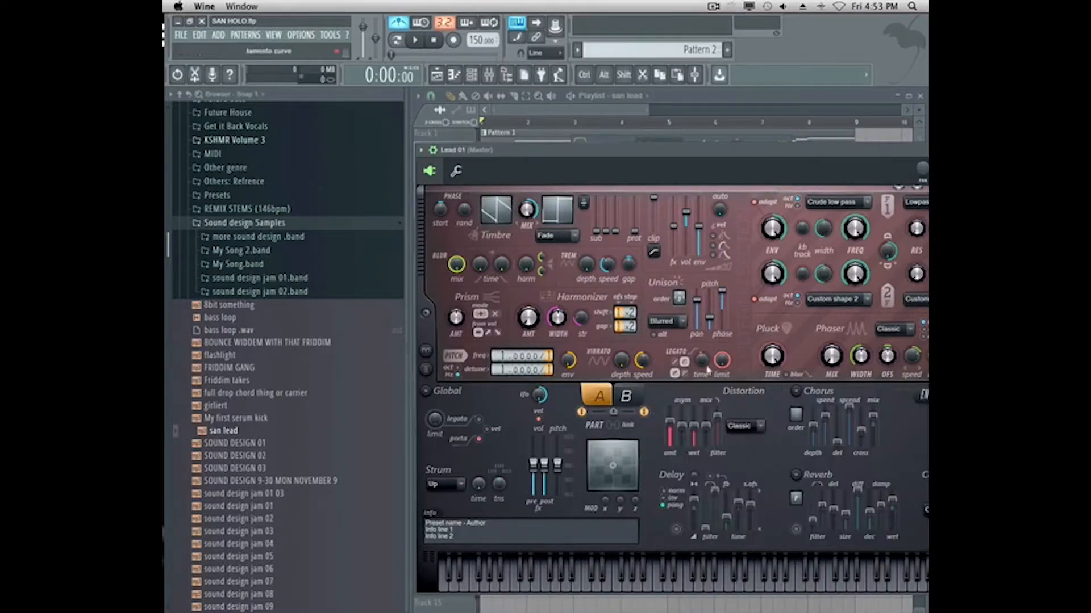
# Examine the Lead 01 patch in Harmor, including its distortion type, effects and parts A and B.
pyautogui.click(738, 426)
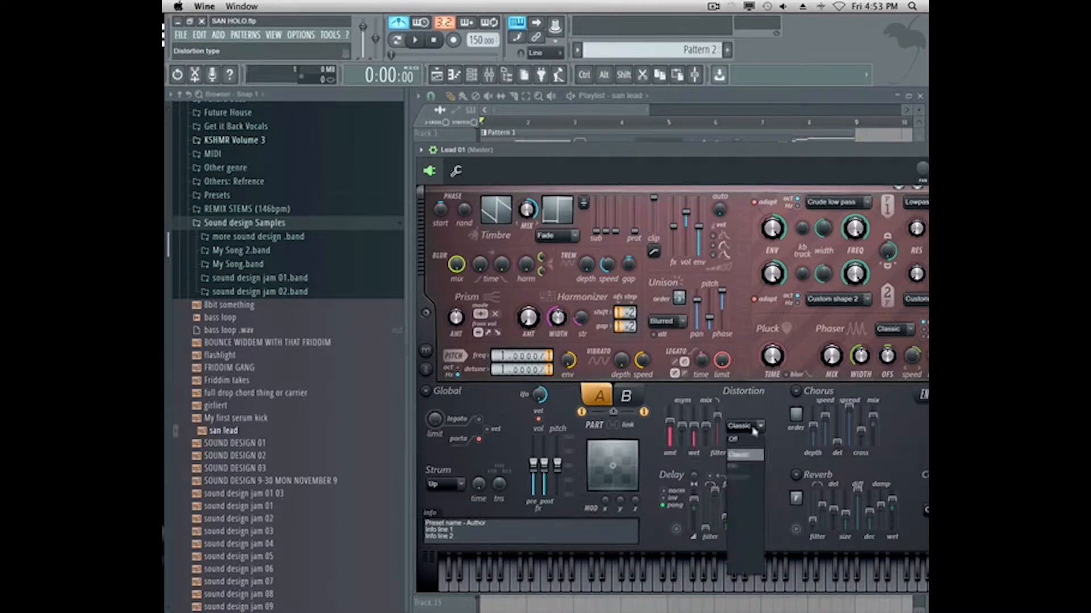
pyautogui.click(664, 417)
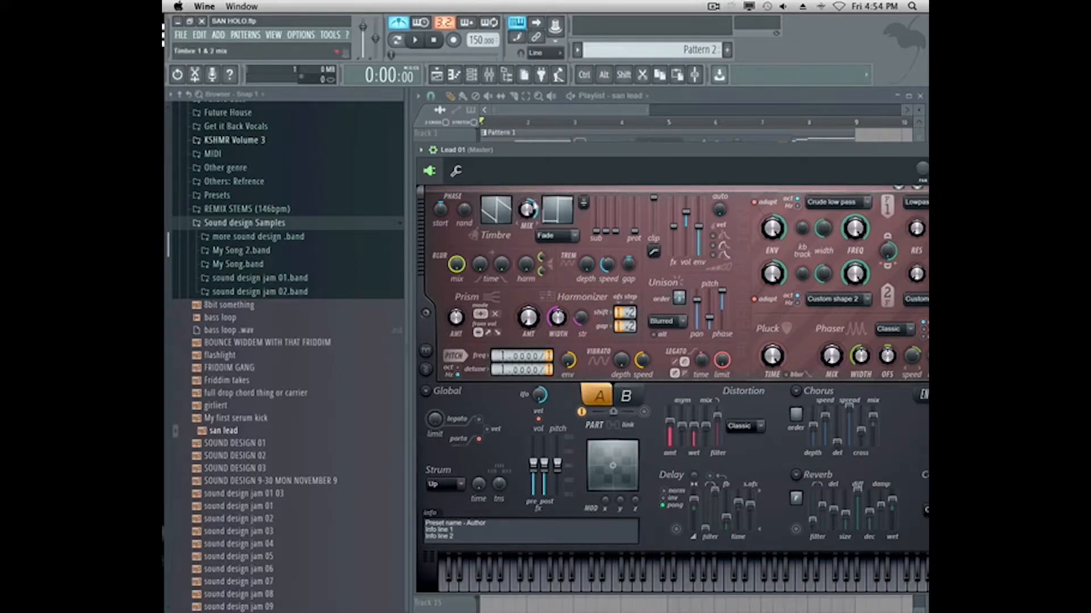
pyautogui.click(626, 399)
pyautogui.click(588, 399)
pyautogui.moveTo(726, 171); pyautogui.dragTo(631, 122)
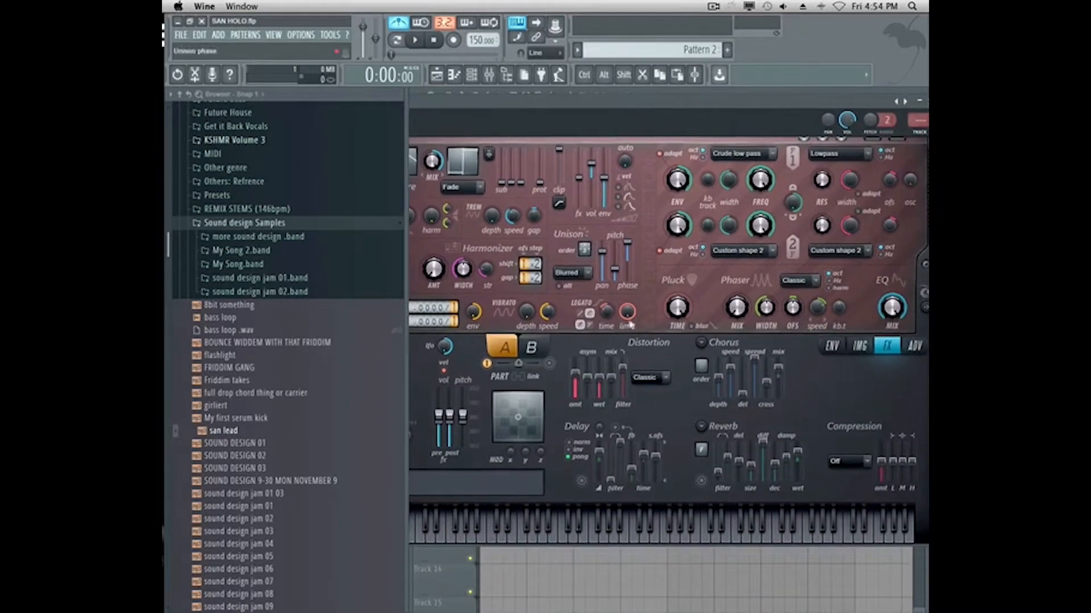
pyautogui.click(537, 357)
pyautogui.click(531, 349)
pyautogui.moveTo(483, 105); pyautogui.dragTo(596, 103)
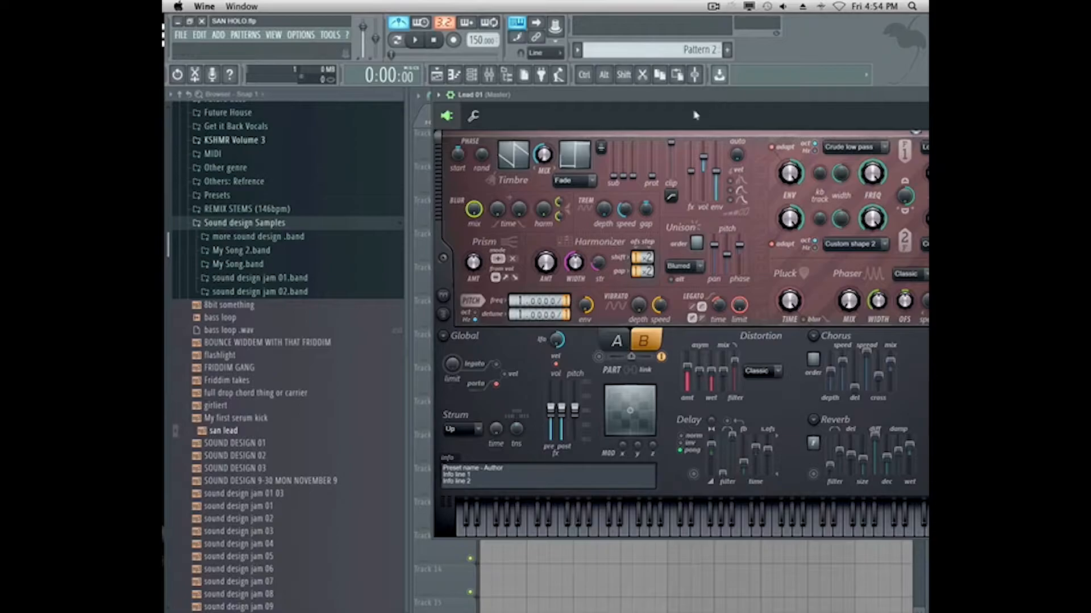
pyautogui.moveTo(704, 97); pyautogui.dragTo(482, 162)
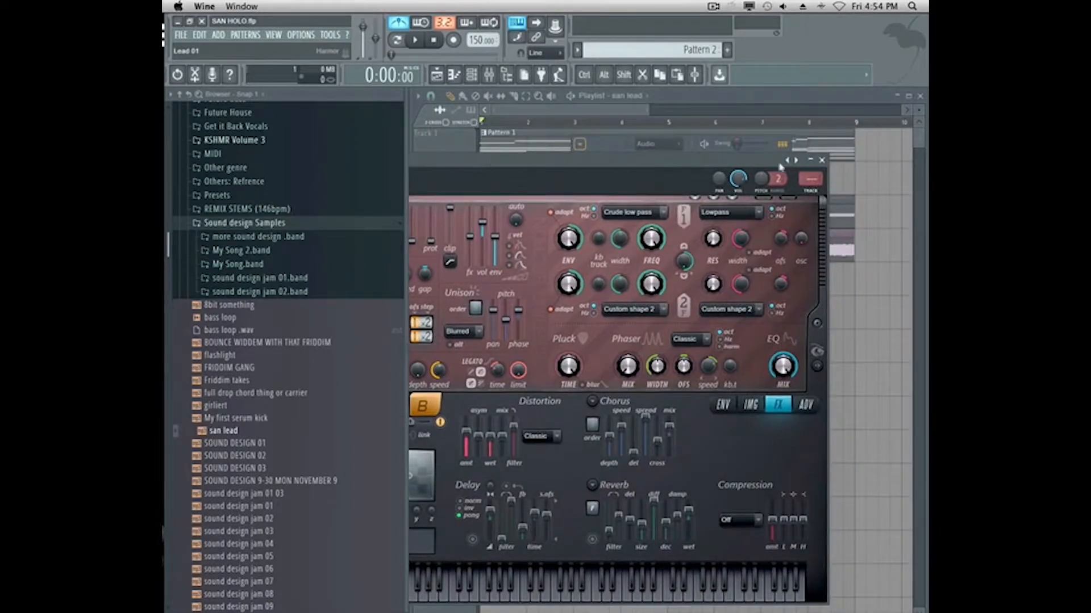
# Switch to Pattern 3 for the Lead 01 channel and close its Harmor window.
pyautogui.click(822, 161)
pyautogui.rightClick(673, 189)
pyautogui.click(765, 198)
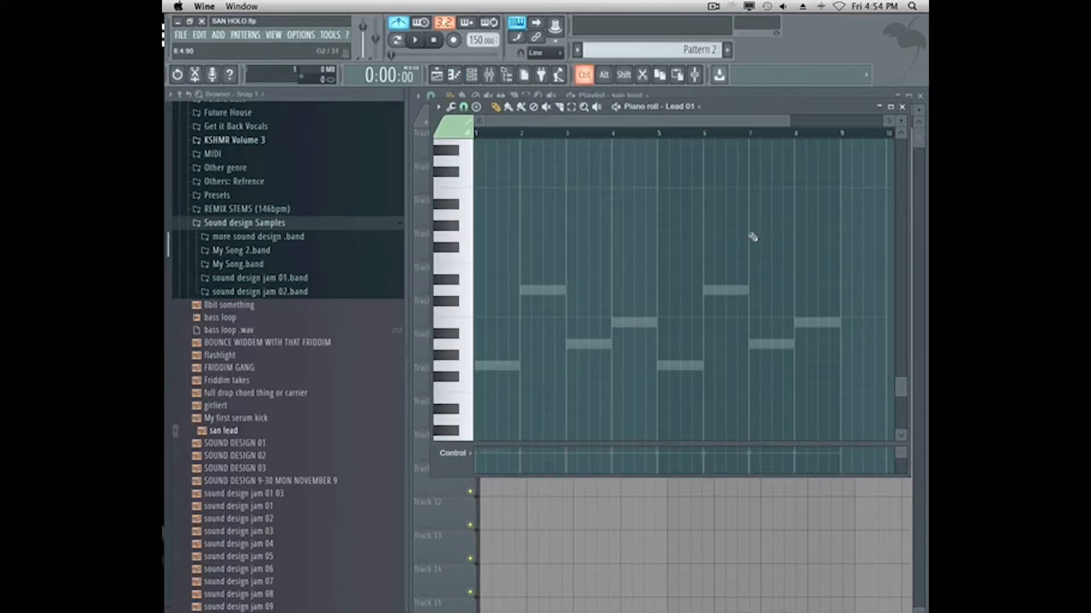
pyautogui.click(903, 107)
pyautogui.scroll(-1, 654, 52)
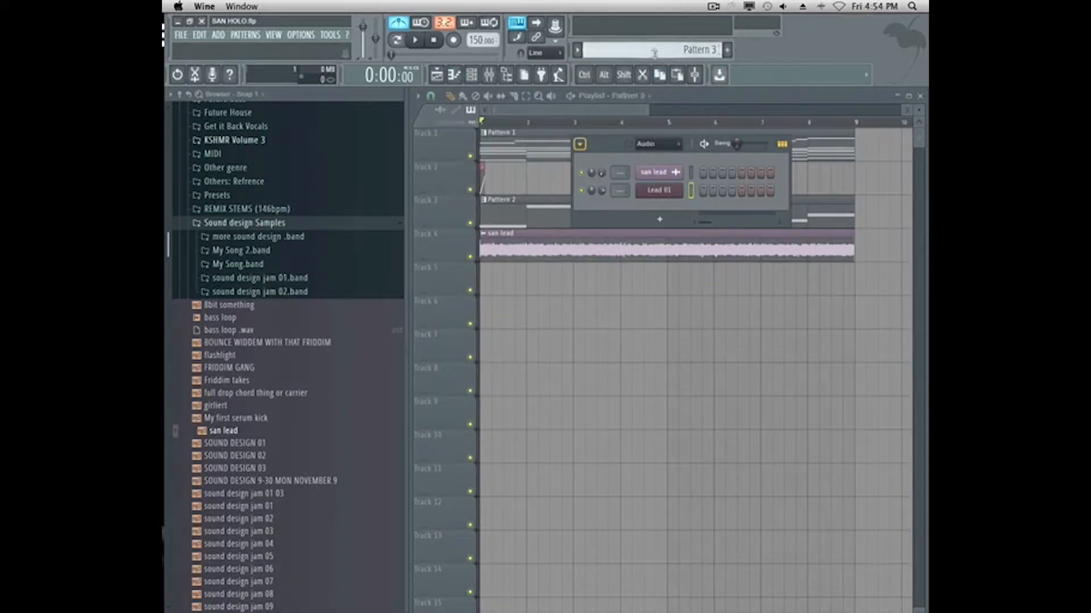
pyautogui.click(667, 175)
pyautogui.click(669, 189)
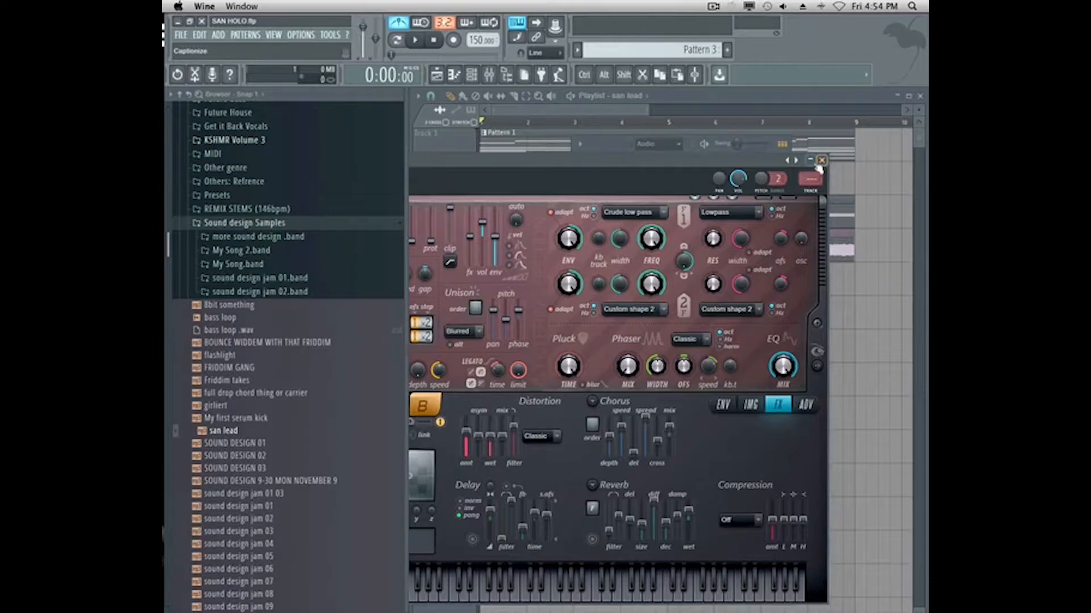
pyautogui.click(811, 161)
pyautogui.click(848, 142)
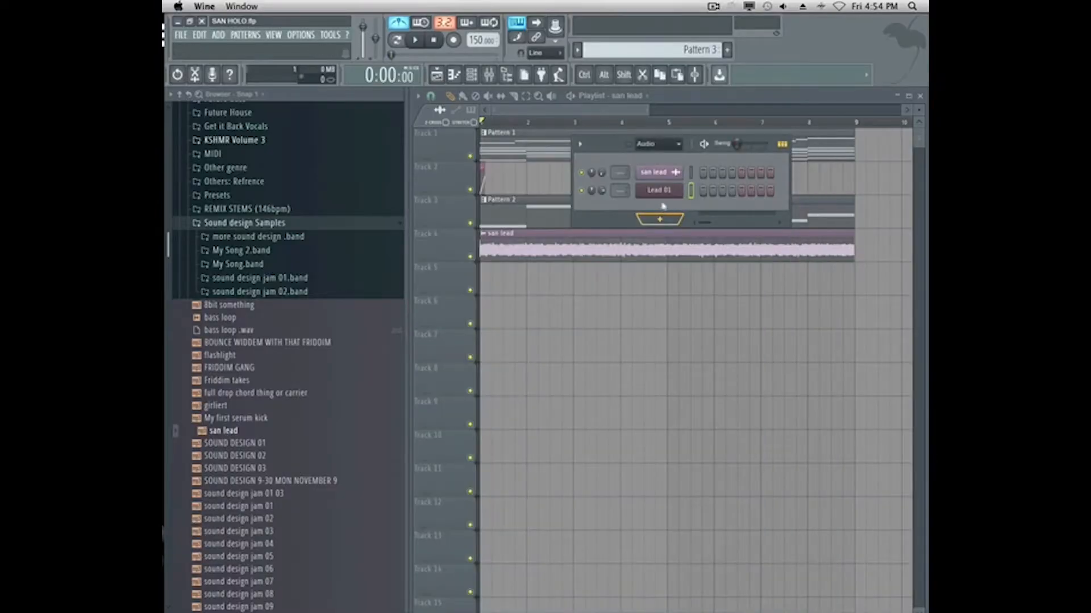
# Paste the lead melody notes into the Lead 01 channel in Pattern 3.
pyautogui.rightClick(658, 190)
pyautogui.click(704, 188)
pyautogui.moveTo(900, 386); pyautogui.dragTo(883, 124)
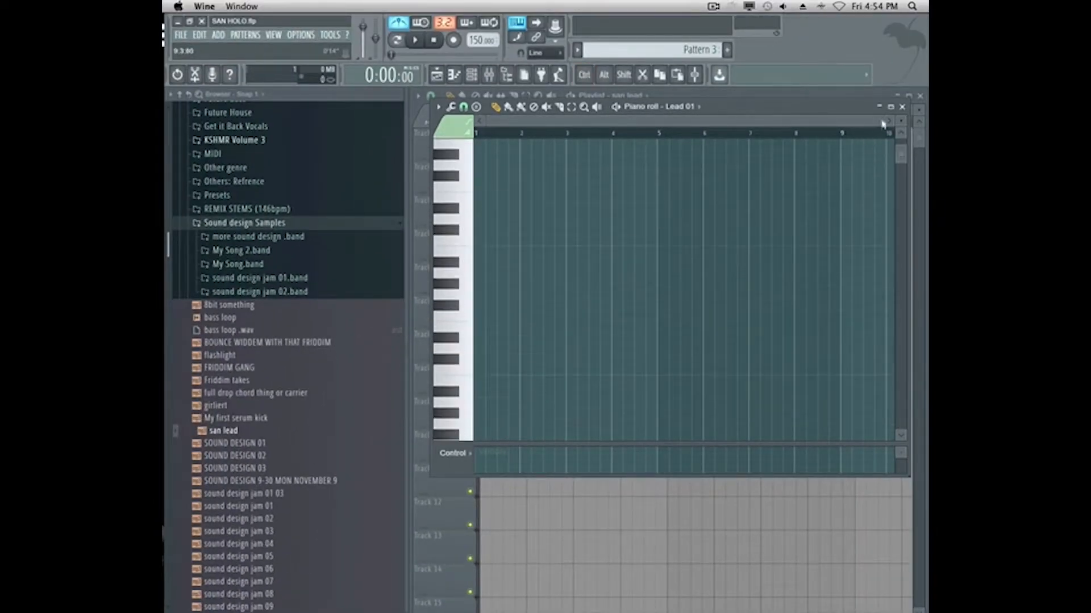
pyautogui.click(890, 106)
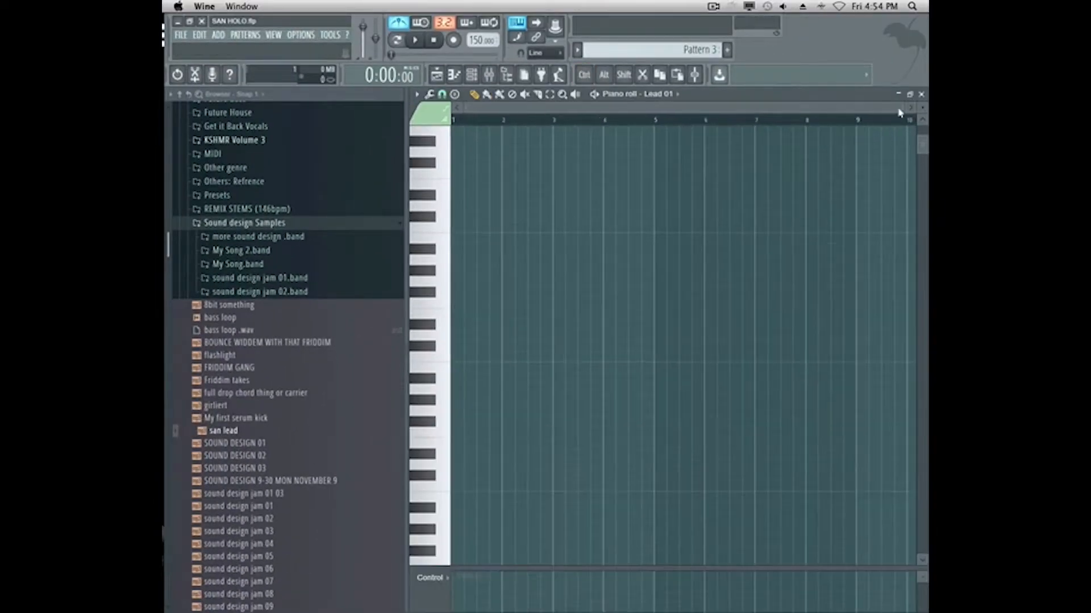
pyautogui.click(911, 94)
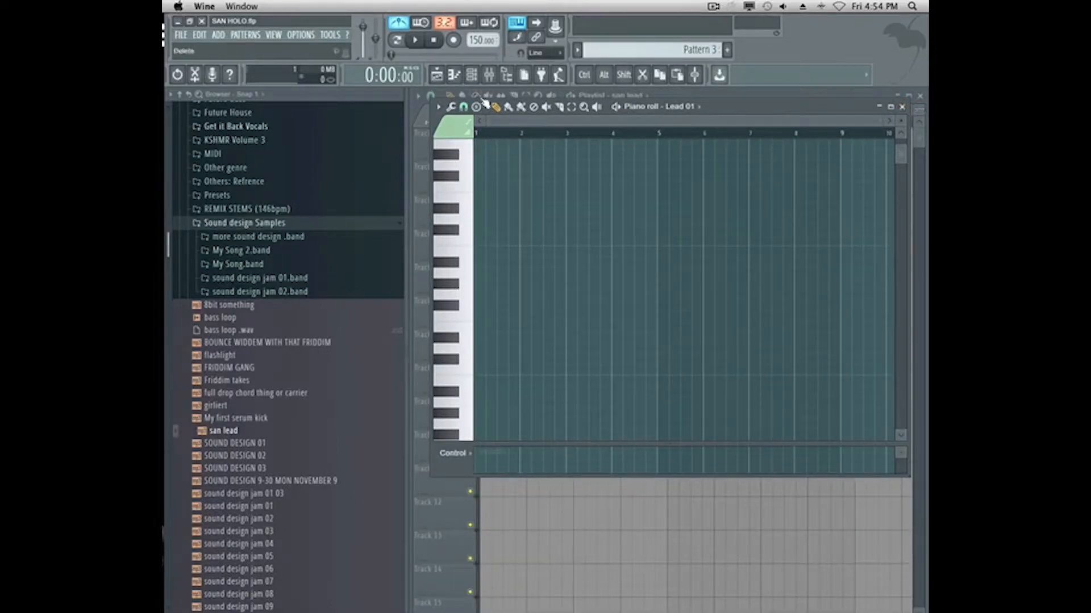
pyautogui.click(902, 108)
pyautogui.rightClick(654, 191)
pyautogui.click(797, 215)
# Transpose the Lead 01 melody down one octave in the piano roll and audition Pattern 3.
pyautogui.click(714, 190)
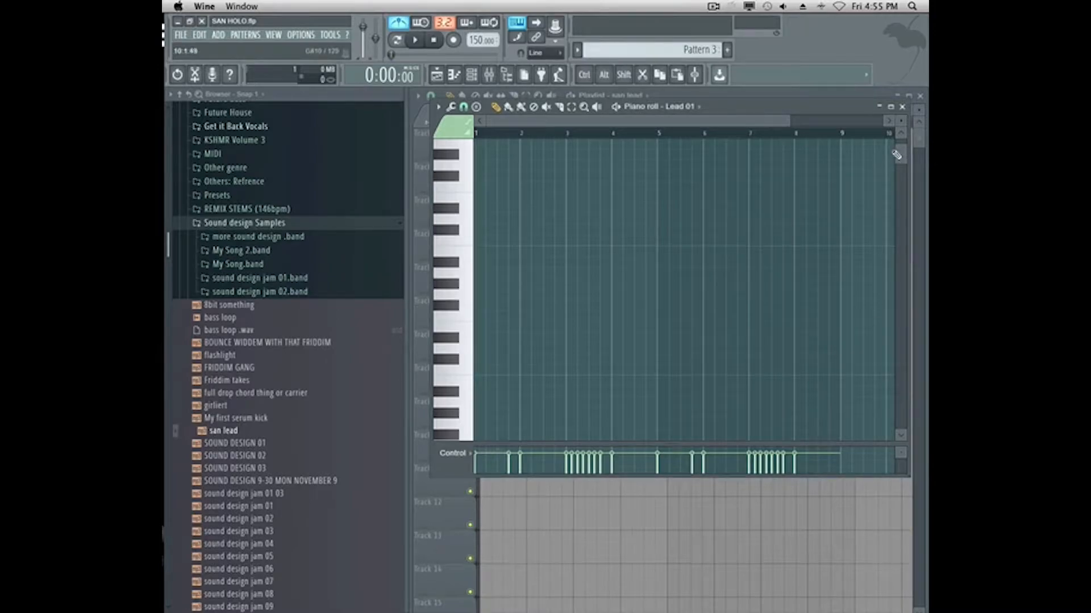
pyautogui.moveTo(900, 155); pyautogui.dragTo(416, 458)
pyautogui.press('Up')
pyautogui.press('Up')
pyautogui.press('Up')
pyautogui.press('Up')
pyautogui.press('Up')
pyautogui.press('Up')
pyautogui.press('Up')
pyautogui.press('Up')
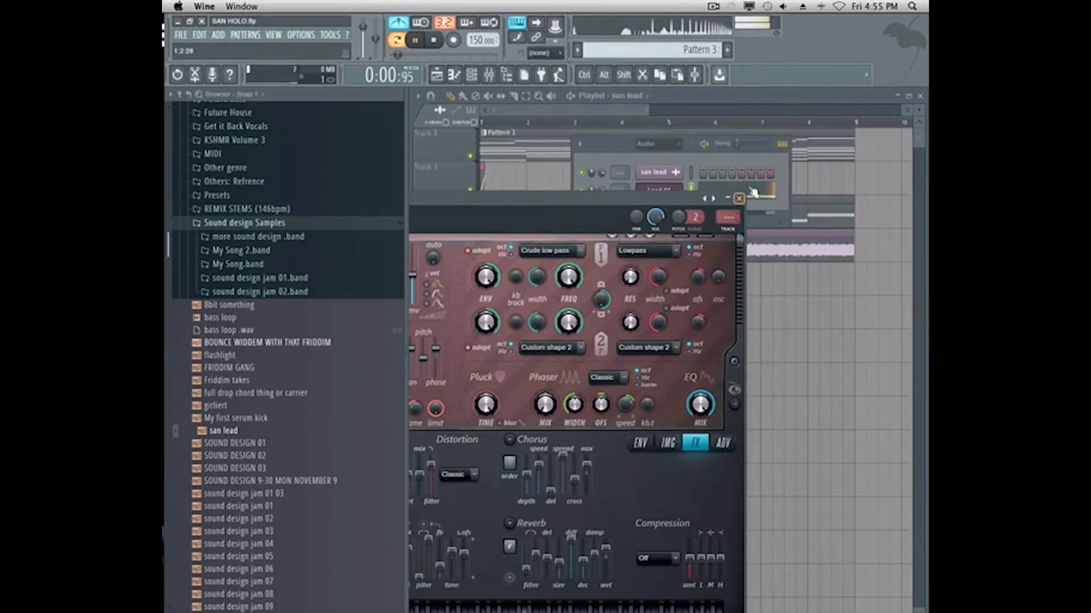
pyautogui.click(749, 191)
pyautogui.moveTo(827, 260); pyautogui.dragTo(378, 222)
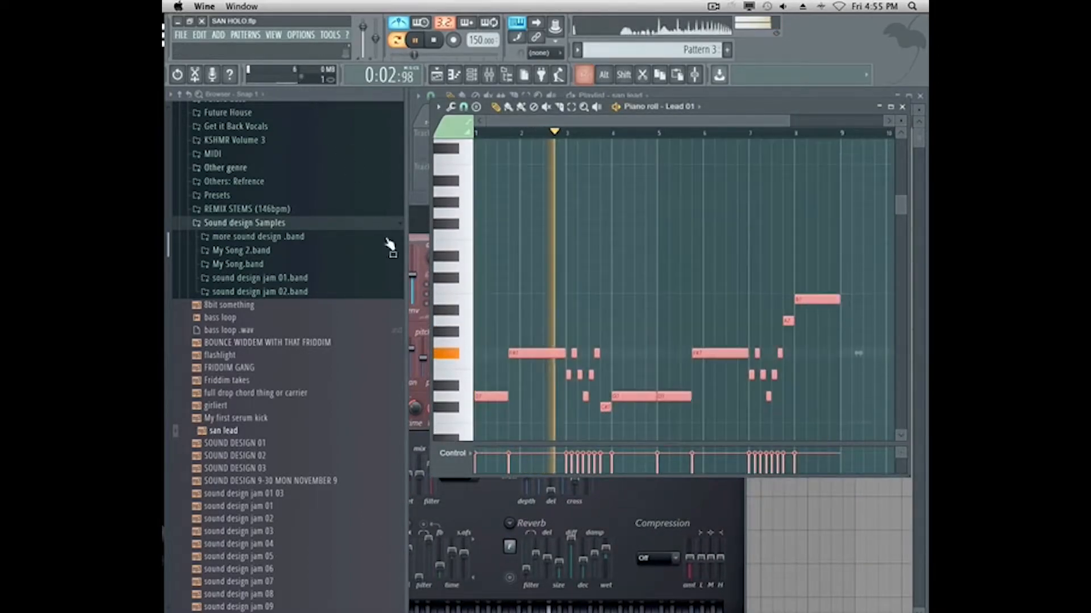
pyautogui.hotkey('ctrl', 'Down')
pyautogui.press('space')
pyautogui.hotkey('shift', 'Up')
pyautogui.hotkey('shift', 'Up')
pyautogui.hotkey('shift', 'Down')
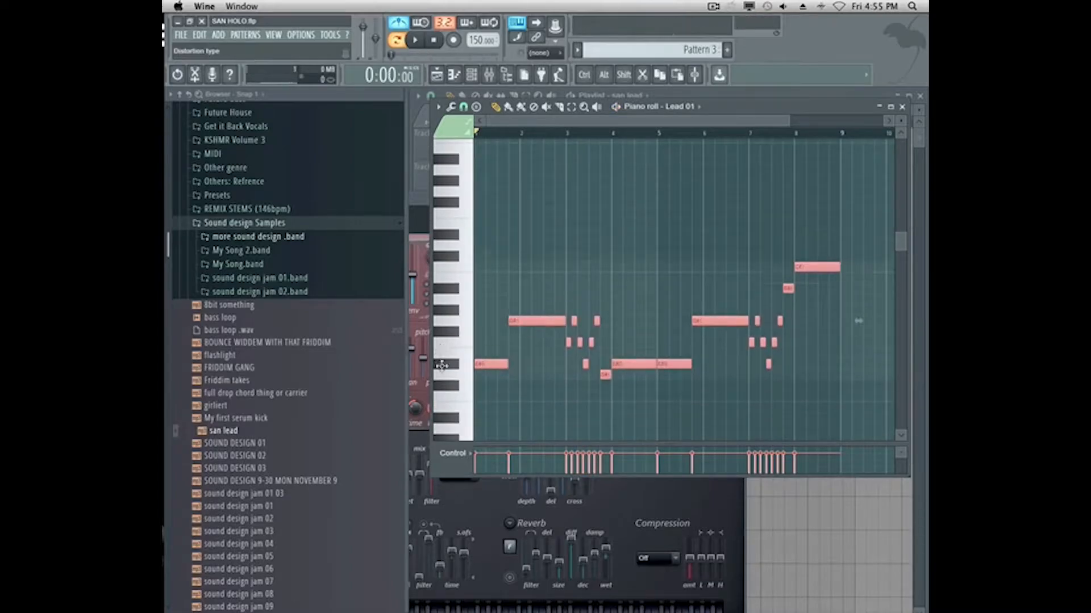
pyautogui.hotkey('shift', 'Down')
pyautogui.press('space')
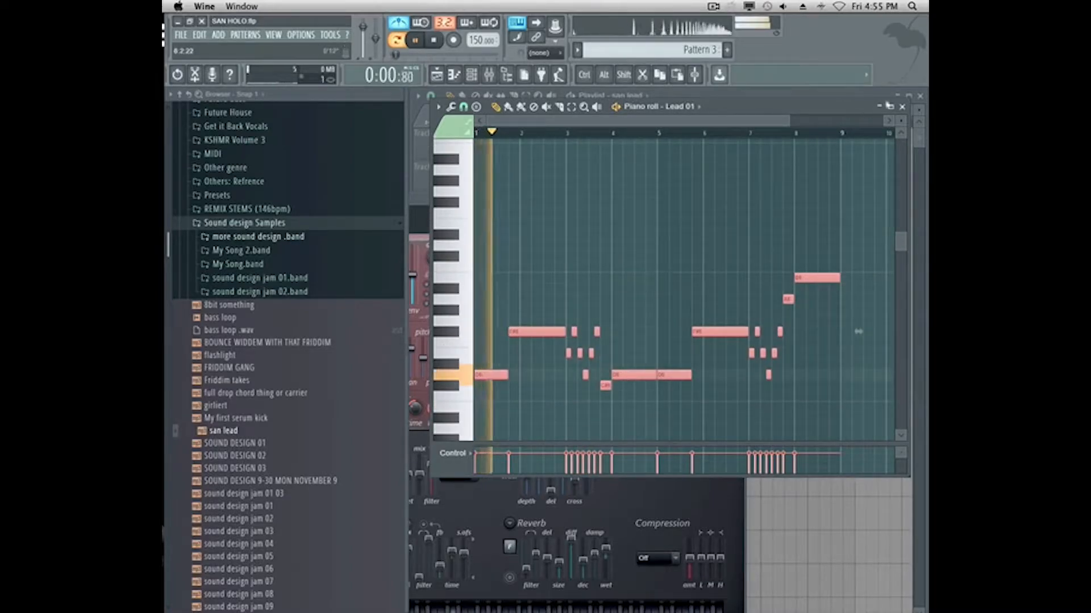
# Close the piano roll and place Pattern 3 at the start of Track 5, removing the stray copy from Track 7.
pyautogui.click(902, 107)
pyautogui.click(825, 314)
pyautogui.rightClick(852, 313)
pyautogui.press('space')
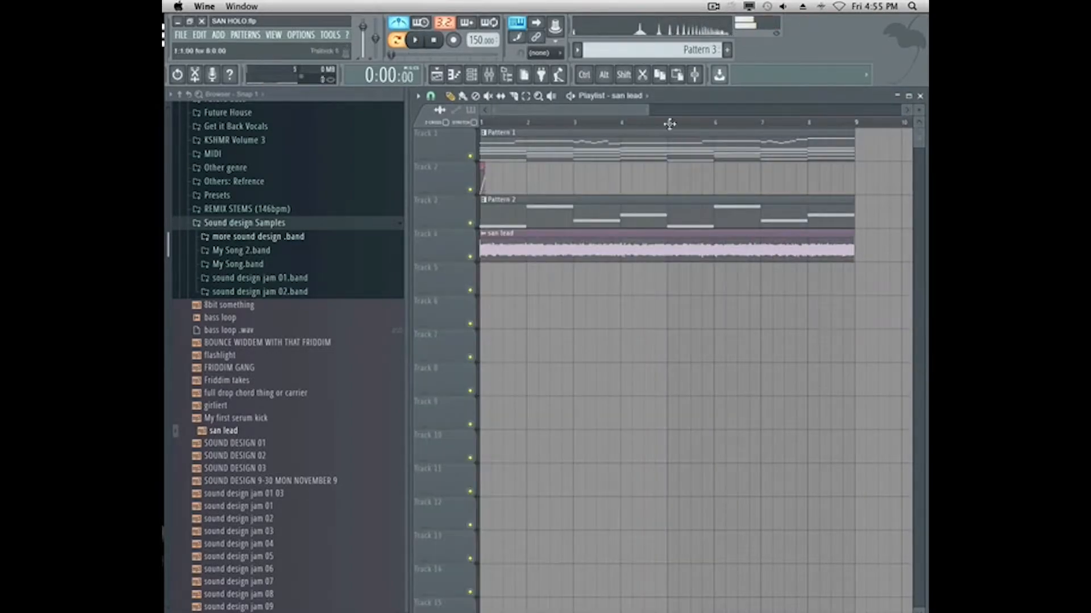
pyautogui.click(705, 349)
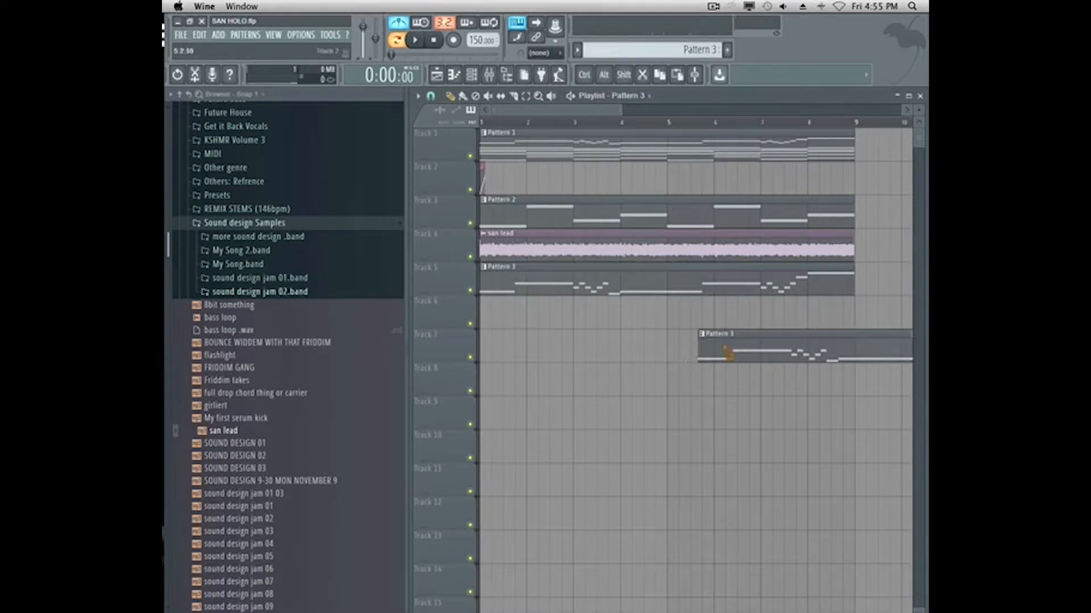
pyautogui.rightClick(725, 354)
# Play the song with the new lead layer and check the san lead sample's level and group settings.
pyautogui.press('space')
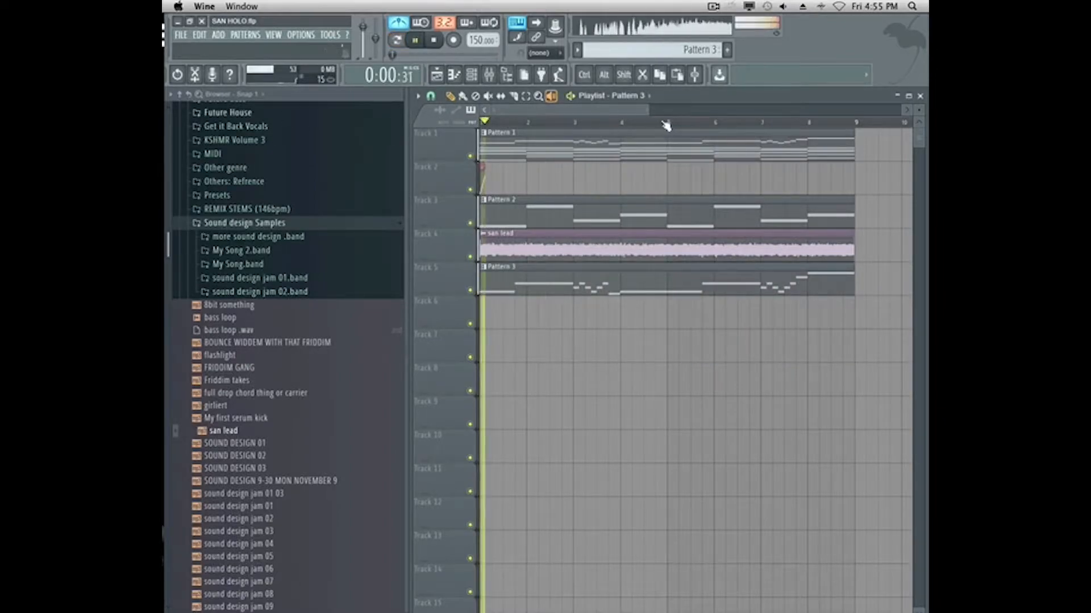
pyautogui.moveTo(650, 111); pyautogui.dragTo(590, 196)
pyautogui.click(473, 76)
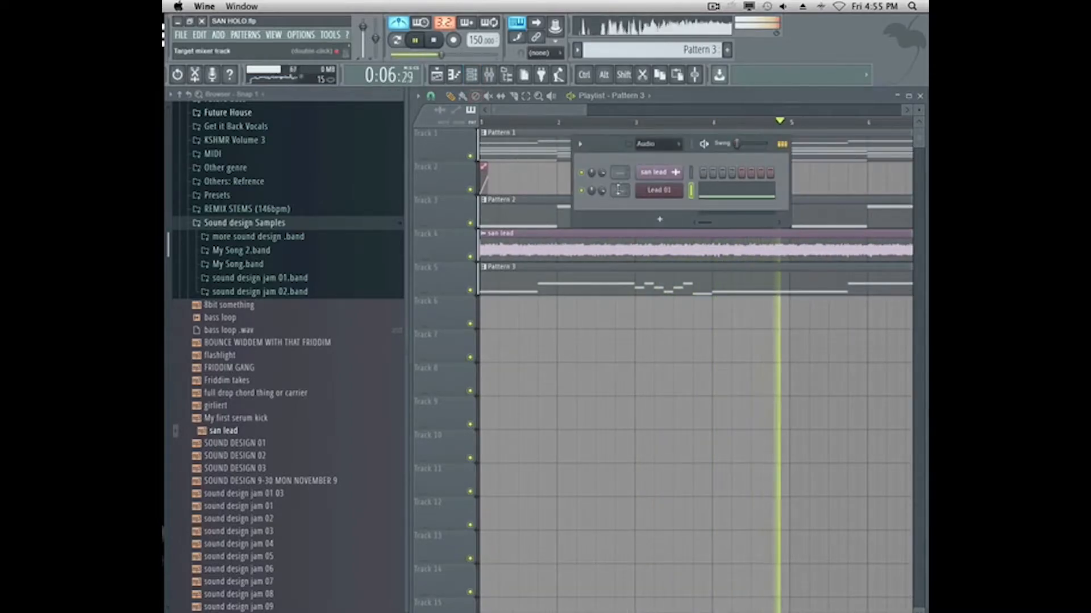
pyautogui.click(569, 235)
pyautogui.doubleClick(568, 235)
pyautogui.click(566, 280)
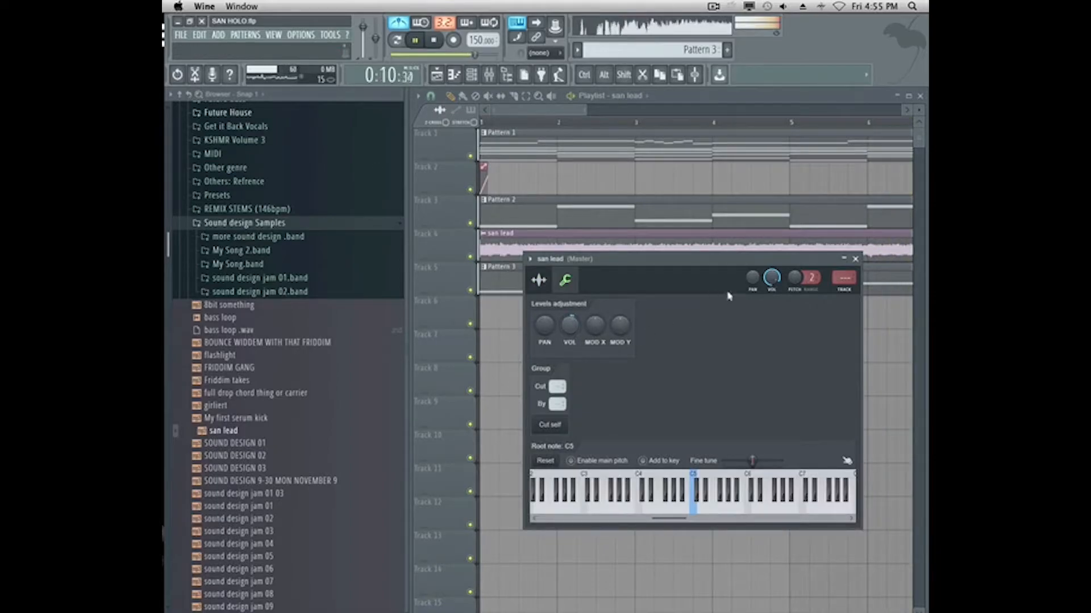
pyautogui.click(854, 259)
# Load Fruity Parametric EQ 2 in slot 1 of Insert 3 and cut the low frequencies with band 1.
pyautogui.press('space')
pyautogui.press('F9')
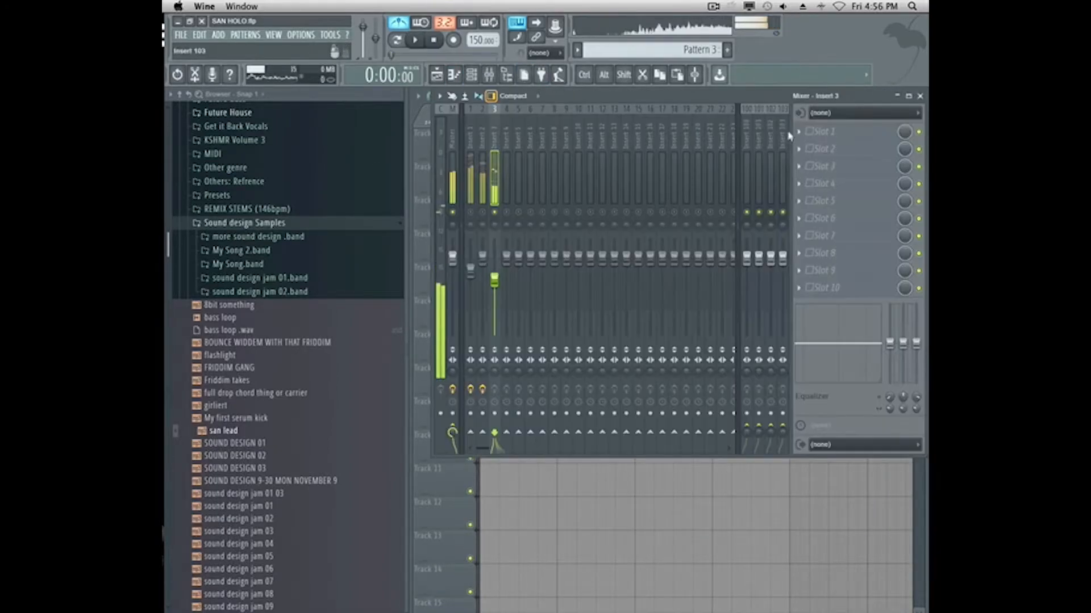
pyautogui.press('space')
pyautogui.click(848, 138)
pyautogui.click(899, 220)
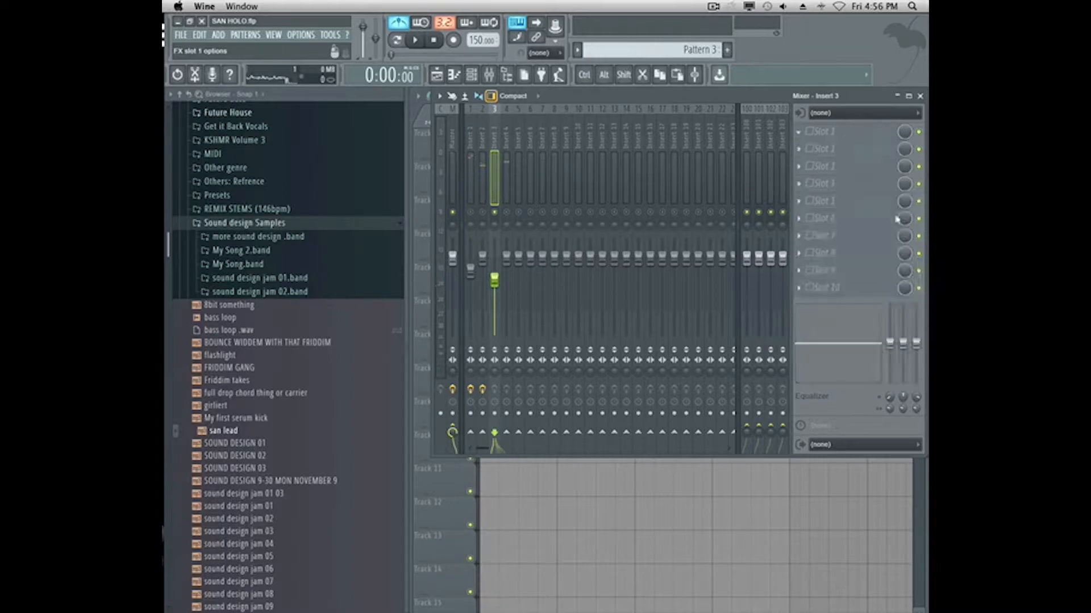
pyautogui.press('space')
pyautogui.moveTo(475, 251); pyautogui.dragTo(586, 301)
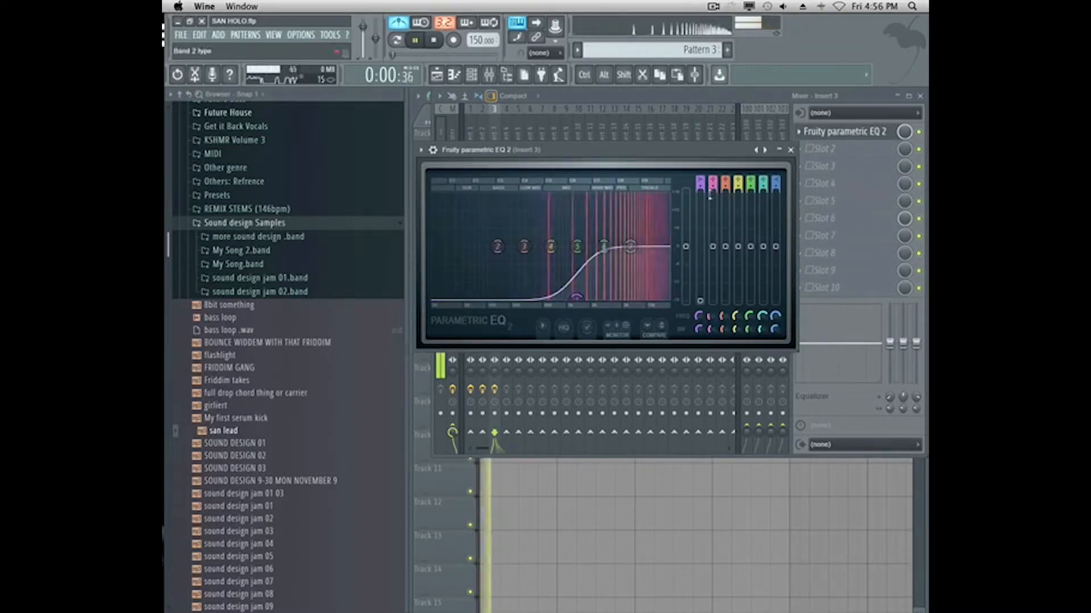
# Close the EQ and load Fruity Fast Dist in slot 2 and Fruity Balance in slot 9 of Insert 3.
pyautogui.click(790, 152)
pyautogui.click(841, 153)
pyautogui.click(909, 205)
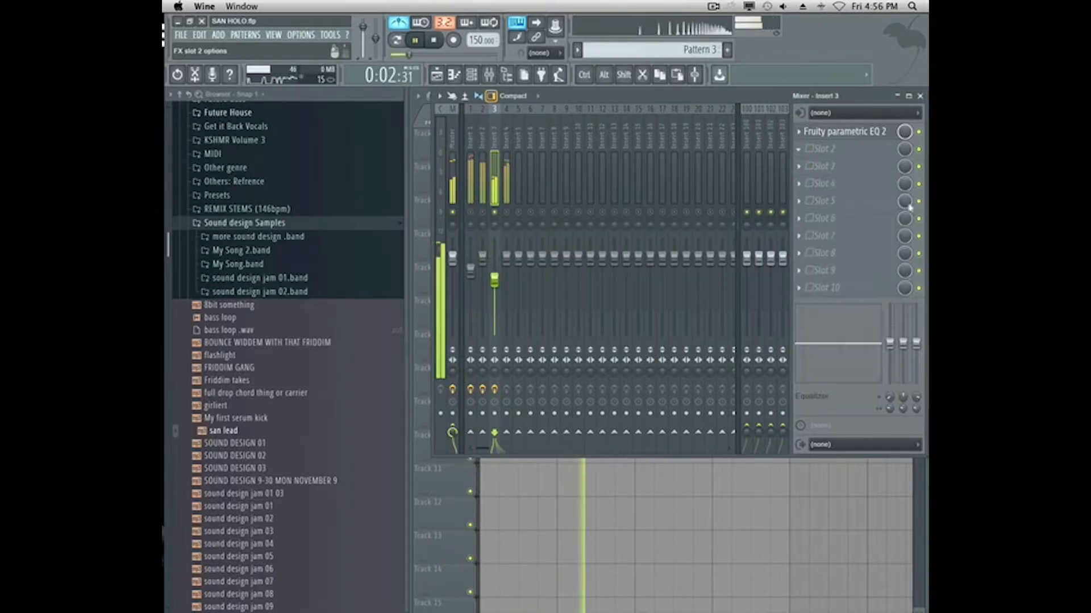
pyautogui.click(844, 290)
pyautogui.click(878, 430)
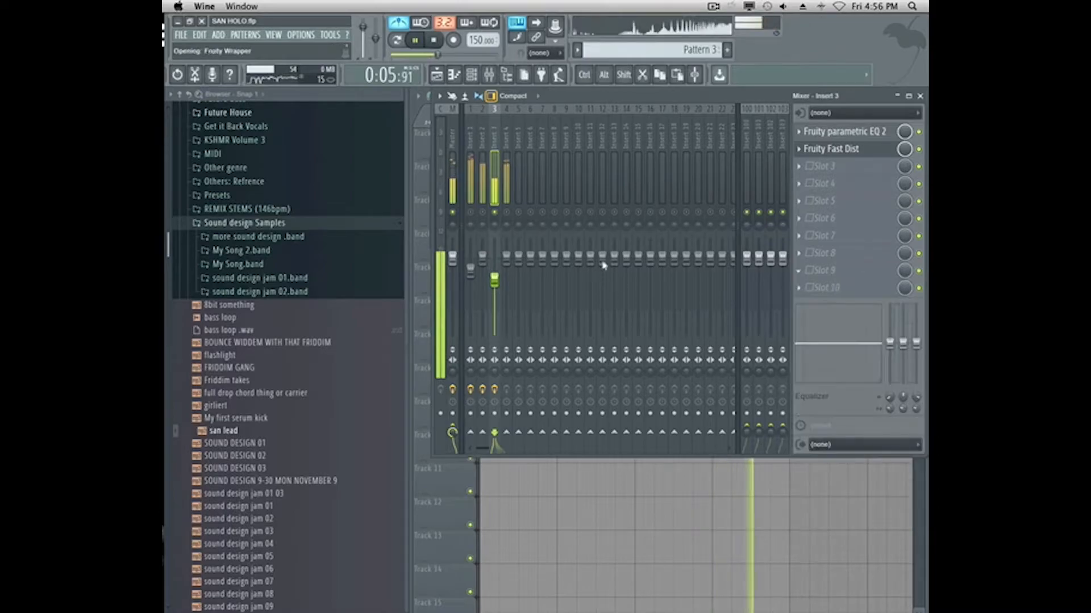
# Link Insert 3's Fruity Balance volume to the internal controller Balance - Insert 1 - Volume and close the effect windows.
pyautogui.rightClick(535, 170)
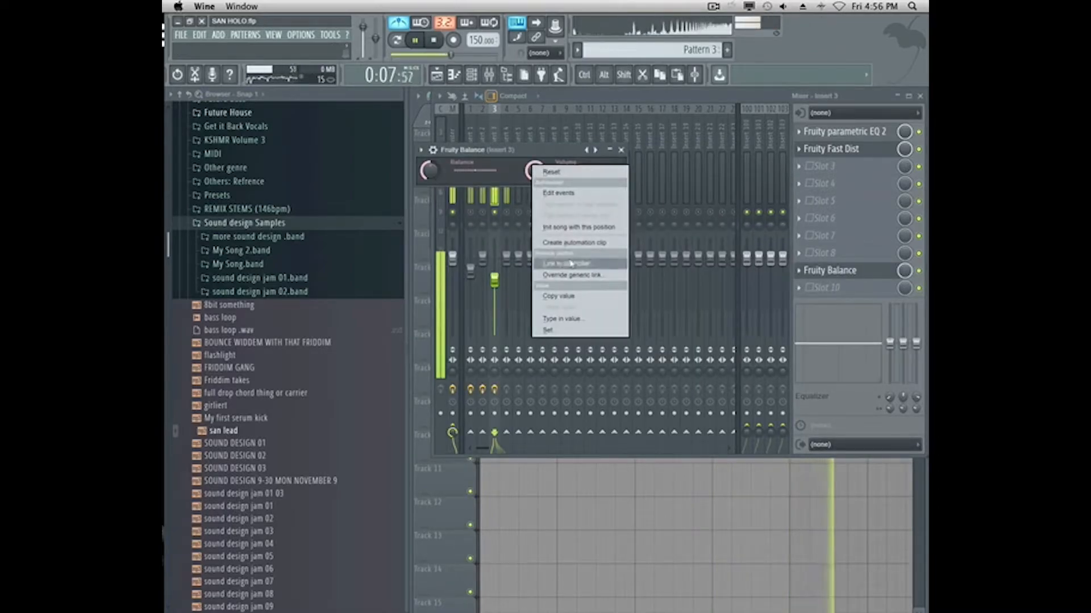
pyautogui.click(534, 262)
pyautogui.click(544, 296)
pyautogui.click(537, 329)
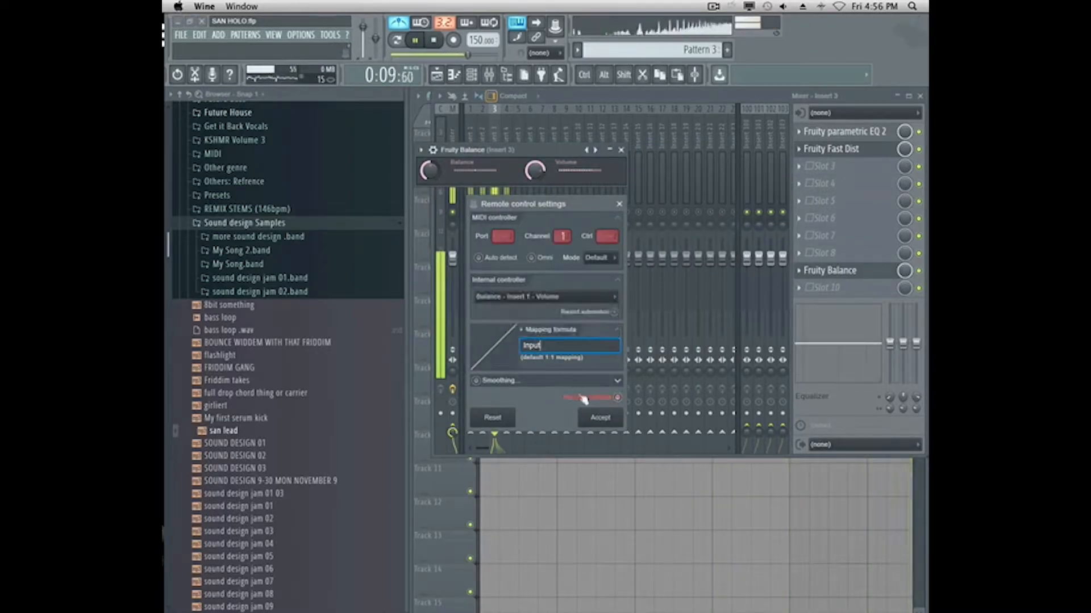
pyautogui.click(593, 419)
pyautogui.click(624, 151)
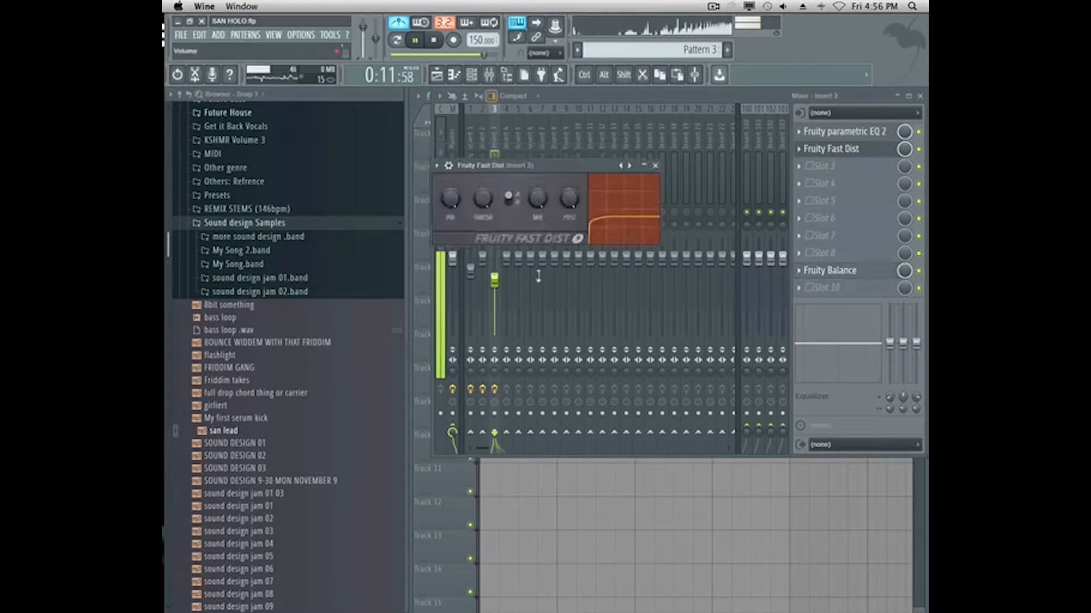
pyautogui.click(654, 165)
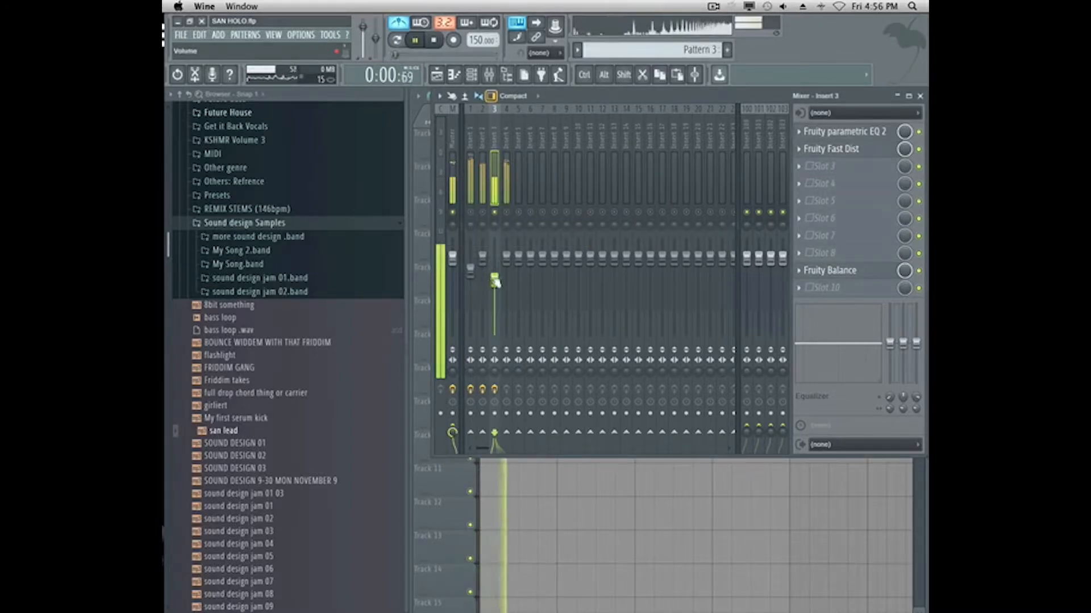
# Place copies of the Balance - Insert 1 - Volume automation clip along Track 2 across bars 1 to 4, playing the song to check timing.
pyautogui.press('space')
pyautogui.press('F9')
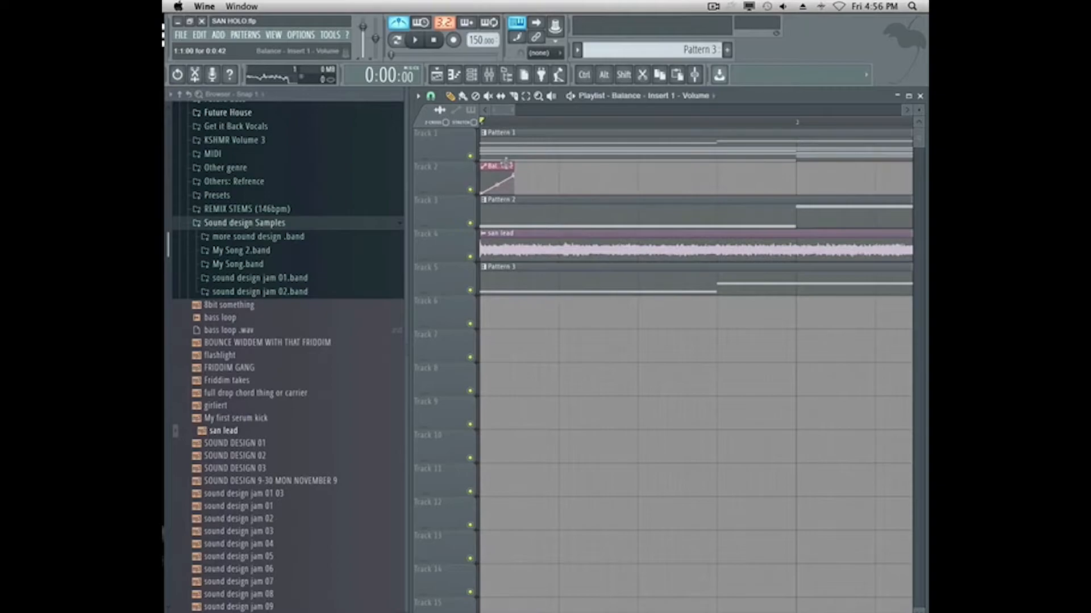
pyautogui.press('space')
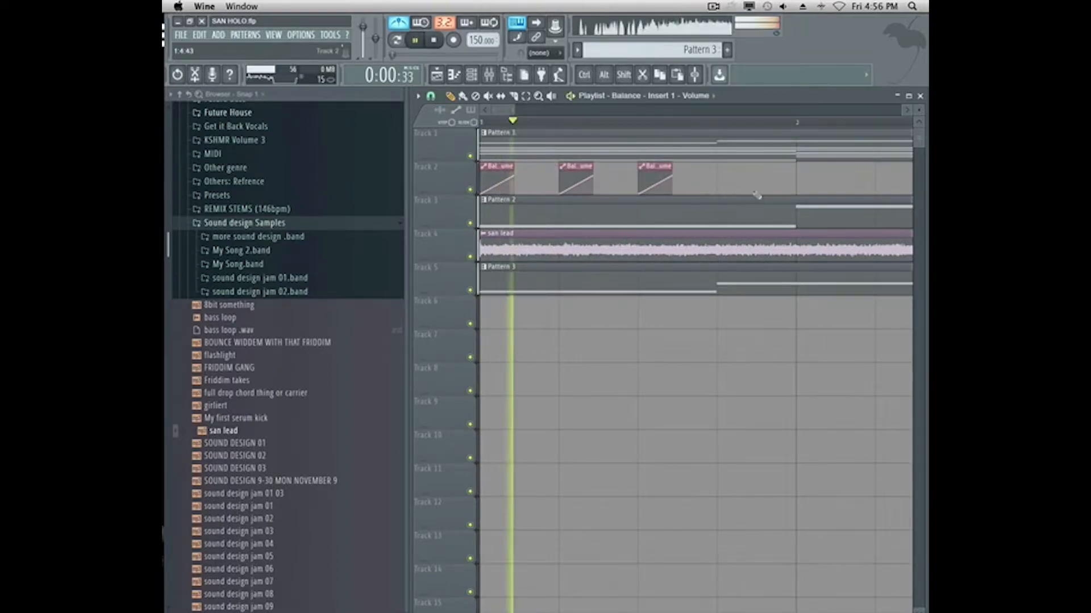
pyautogui.click(797, 177)
pyautogui.press('space')
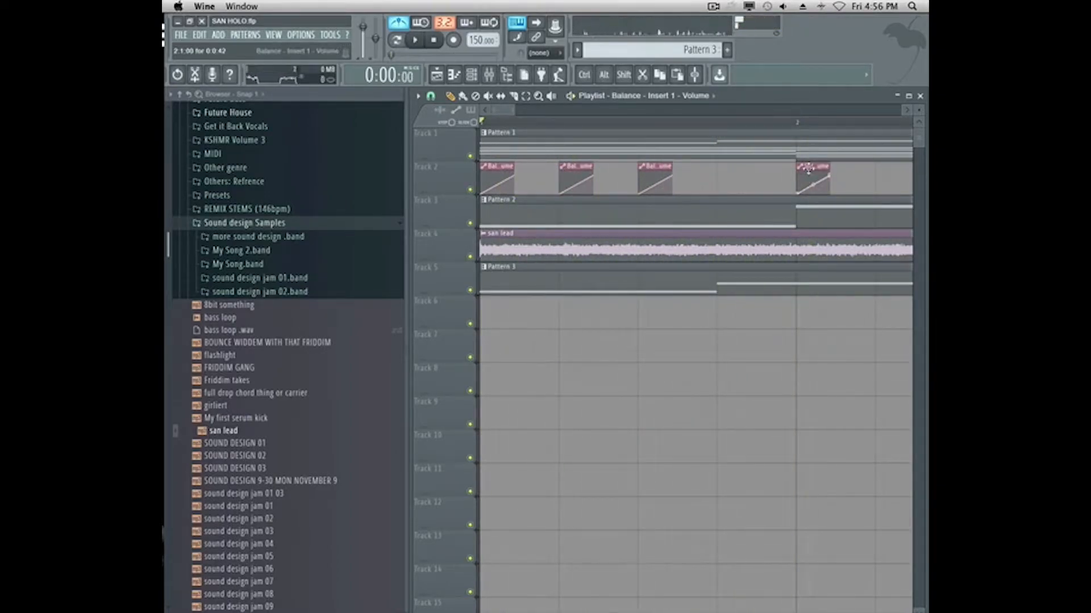
pyautogui.moveTo(898, 172); pyautogui.dragTo(809, 186)
pyautogui.press('space')
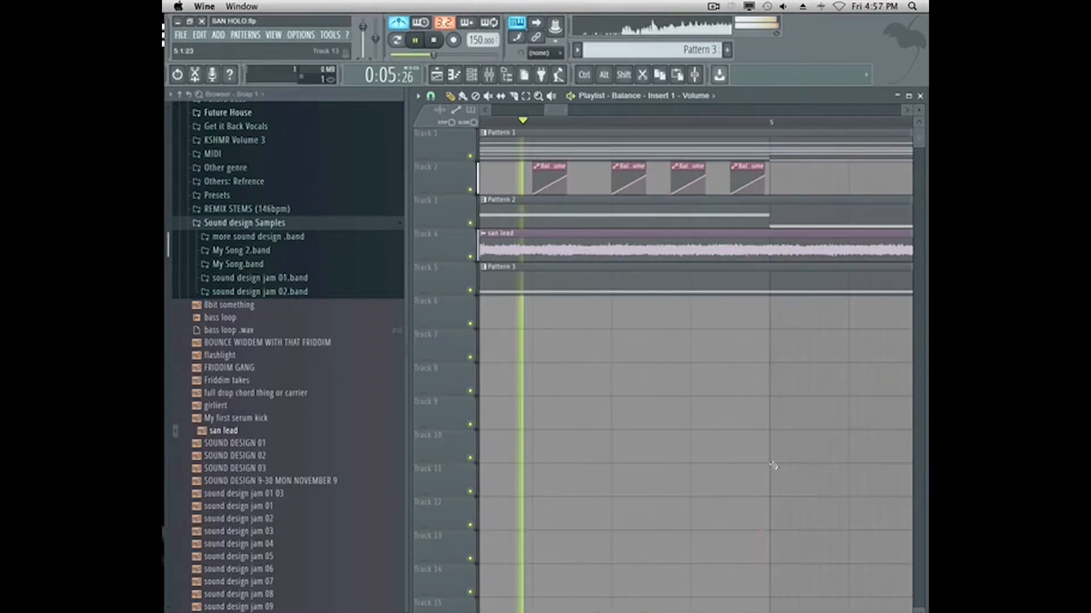
pyautogui.moveTo(567, 110); pyautogui.dragTo(627, 123)
pyautogui.press('space')
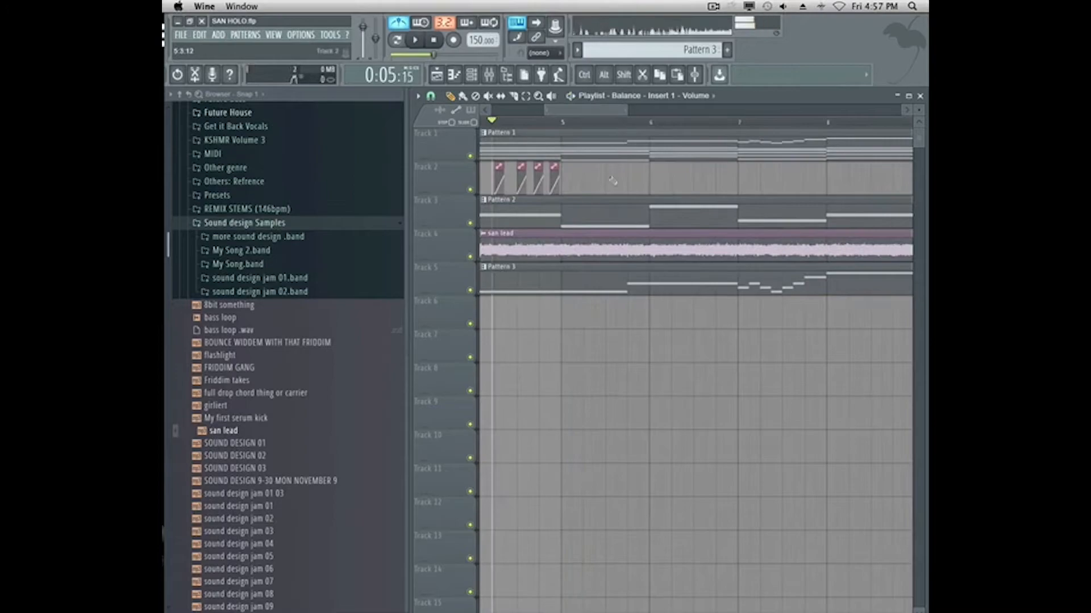
# Duplicate the Track 2 automation clips from bars 1 to 4 into bars 5 to 8 and check the result in playback and the mixer.
pyautogui.hscroll(-5, 537, 197)
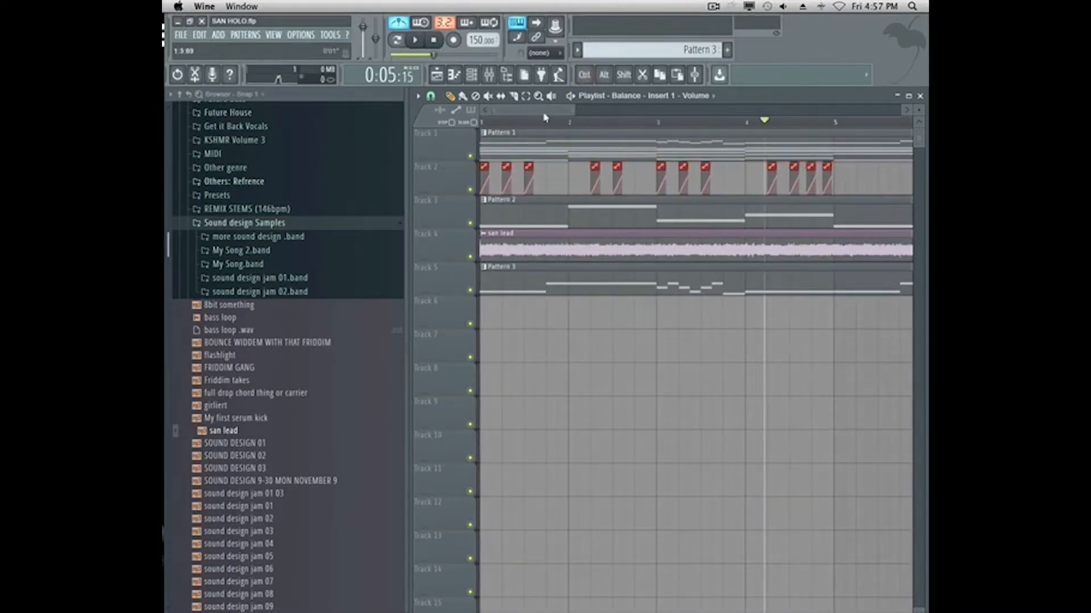
pyautogui.hscroll(6, 582, 131)
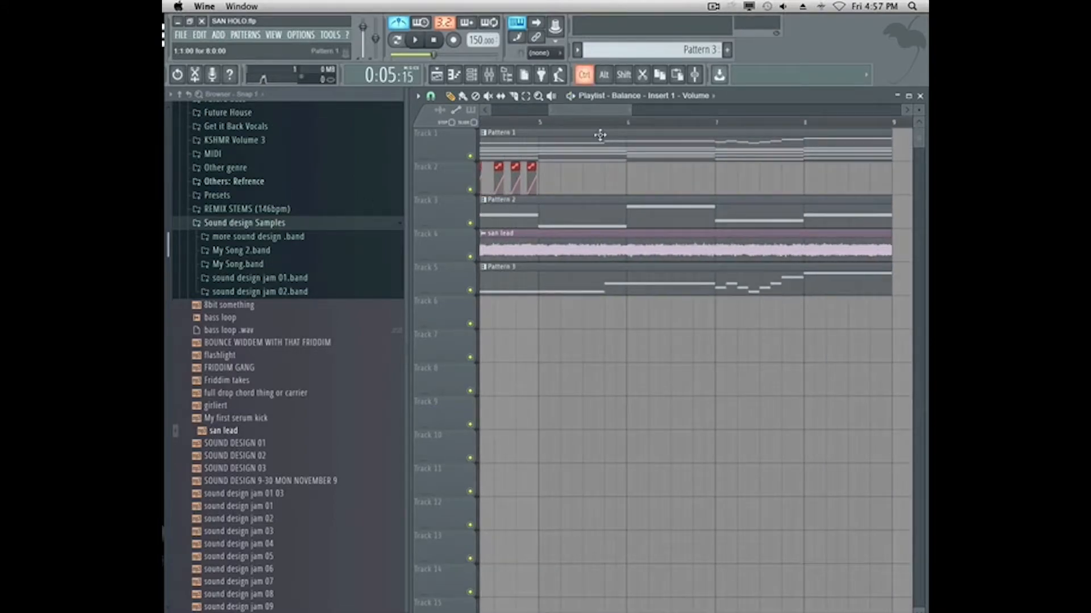
pyautogui.moveTo(549, 110); pyautogui.dragTo(544, 110)
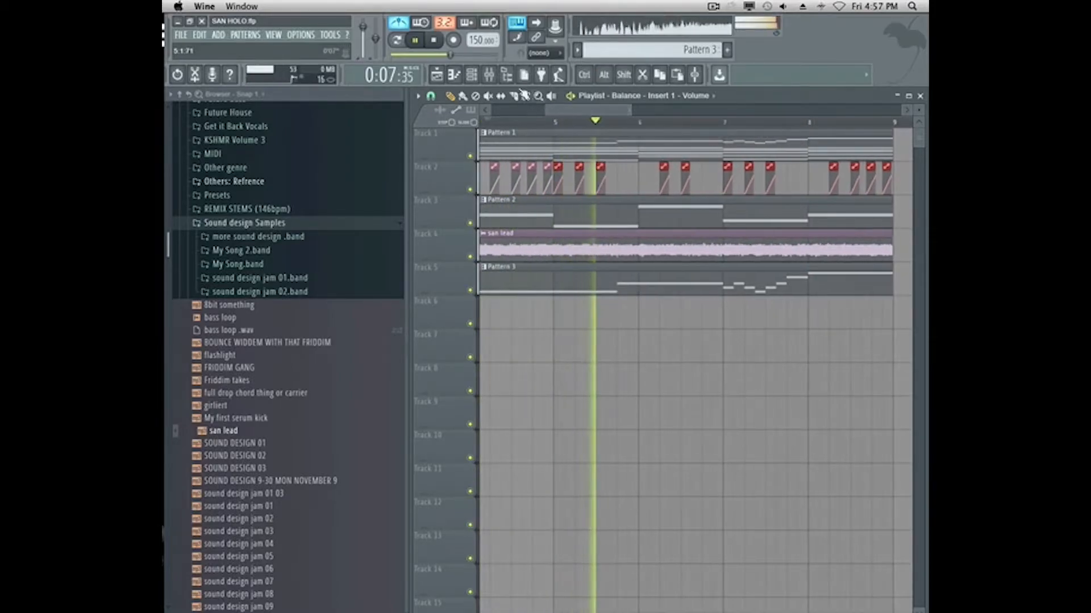
pyautogui.click(492, 78)
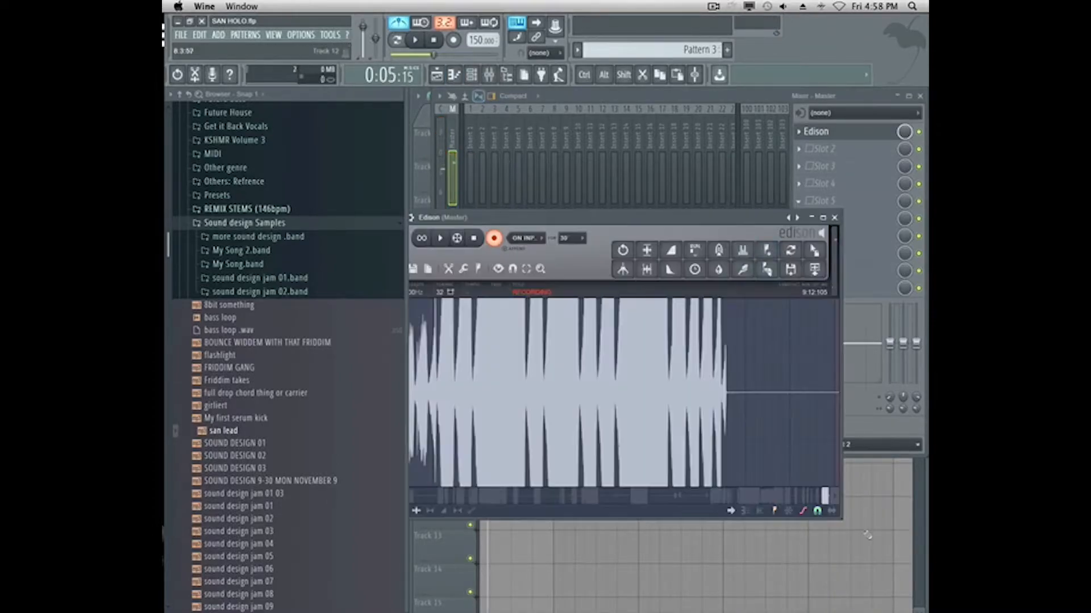
pyautogui.click(865, 528)
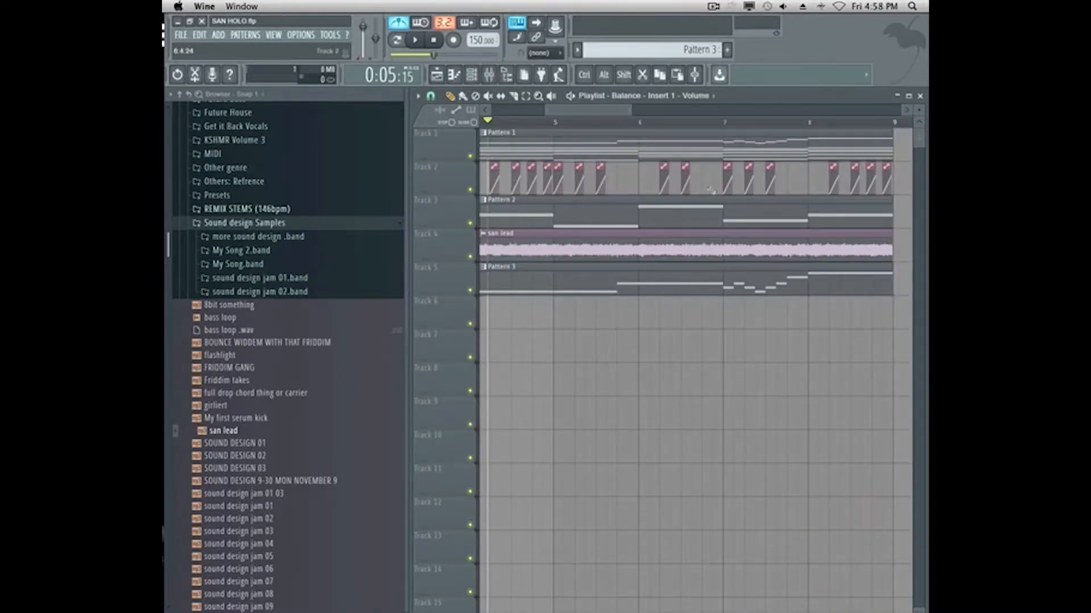
# Browse the Cymatics - Future Bass Starter Pack to the Light Samples folder of the Light Free Sample Pack.
pyautogui.moveTo(550, 110); pyautogui.dragTo(486, 110)
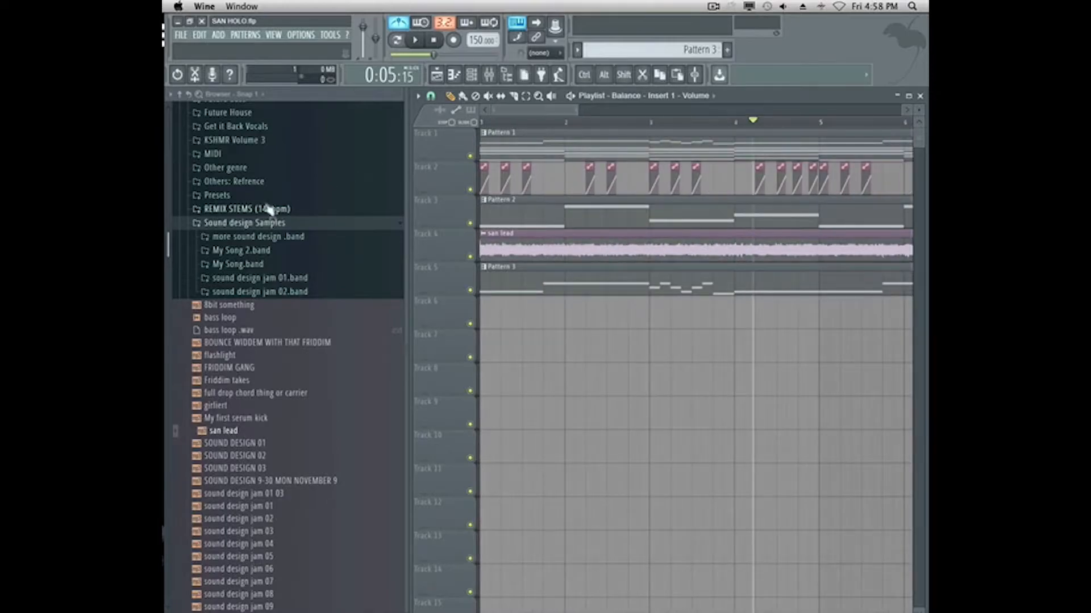
pyautogui.moveTo(168, 258); pyautogui.dragTo(200, 197)
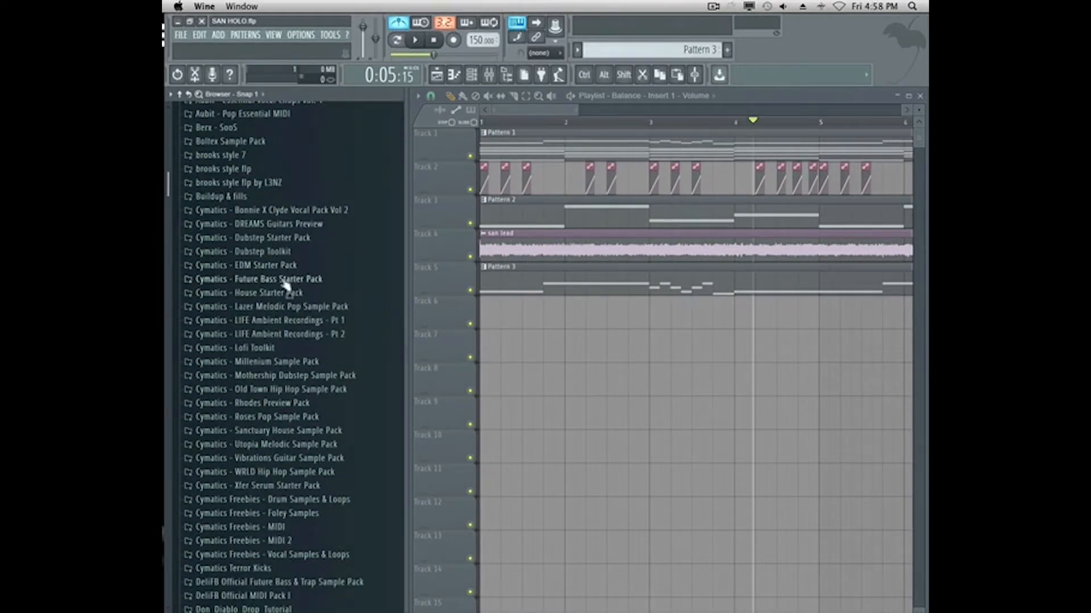
pyautogui.click(283, 279)
pyautogui.click(281, 292)
pyautogui.click(265, 334)
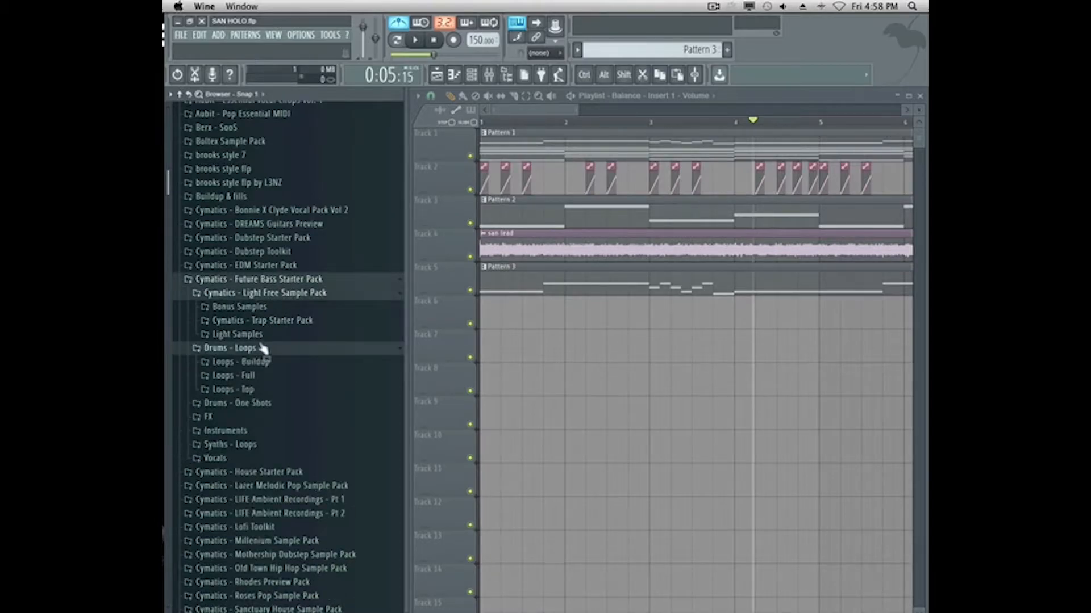
# Place the San Holo Light Kick at the start of Track 6 and the San Holo Light Snare on beat 3 of Track 7.
pyautogui.moveTo(398, 360); pyautogui.dragTo(518, 316)
pyautogui.moveTo(327, 409); pyautogui.dragTo(525, 347)
pyautogui.press('space')
pyautogui.press('space')
pyautogui.moveTo(577, 111); pyautogui.dragTo(519, 111)
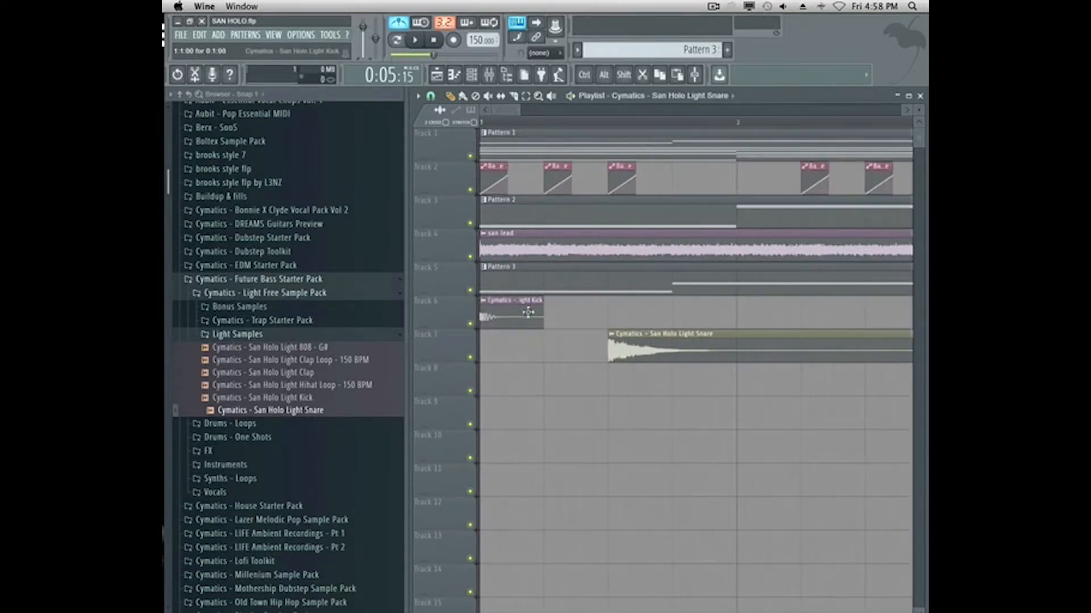
# Normalize the San Holo Light Kick sample in its channel settings and close them.
pyautogui.doubleClick(529, 309)
pyautogui.click(610, 290)
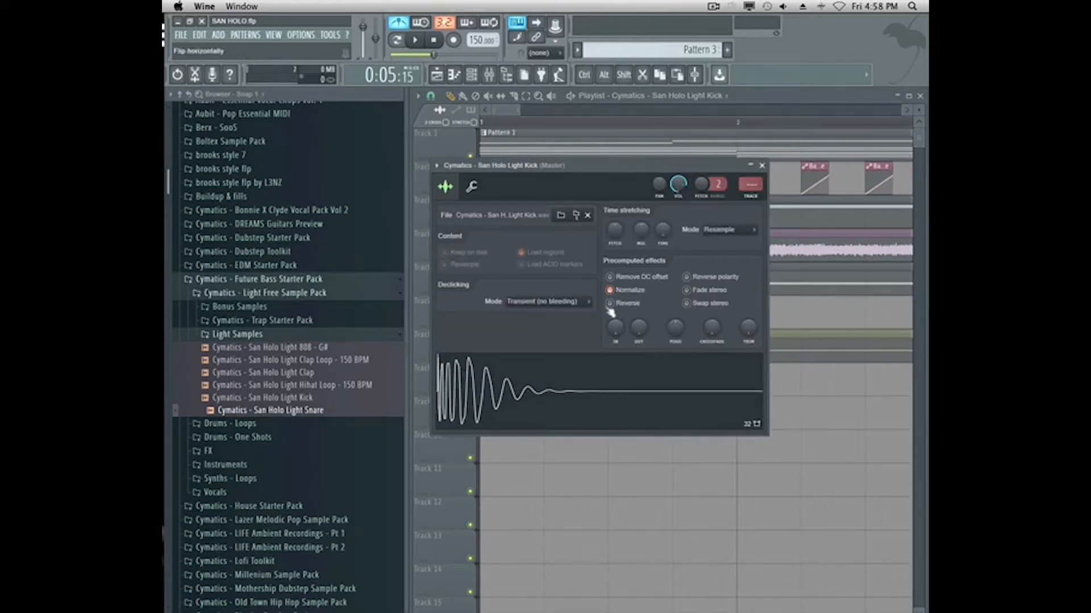
pyautogui.click(709, 467)
# Add kick copies on Track 6 at beat 2 of bar 1 and beat 2 of bar 2, matching the automation clips.
pyautogui.click(549, 307)
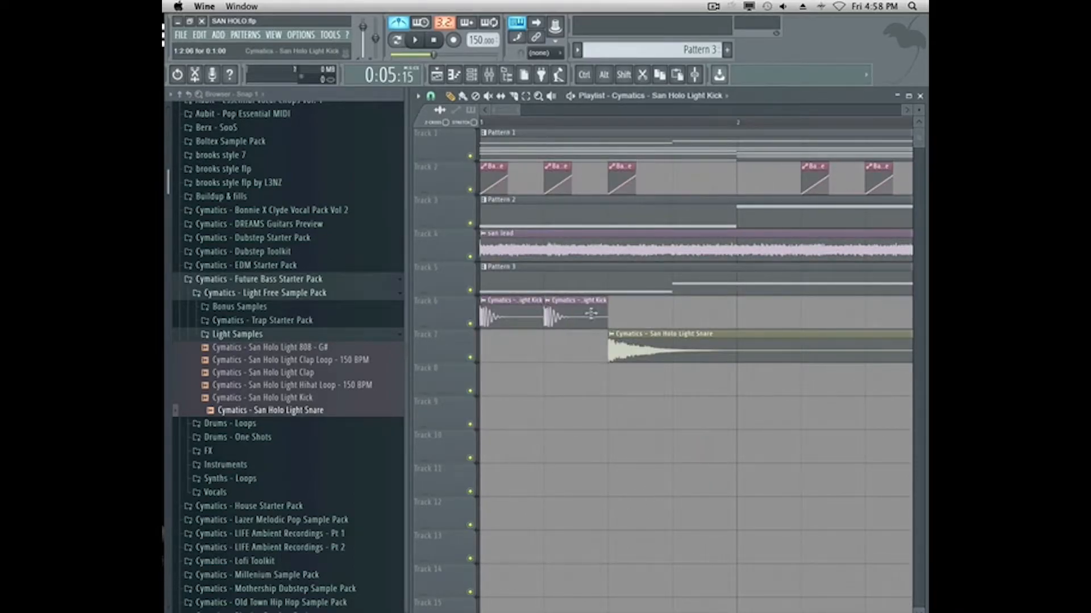
pyautogui.moveTo(722, 319); pyautogui.dragTo(801, 339)
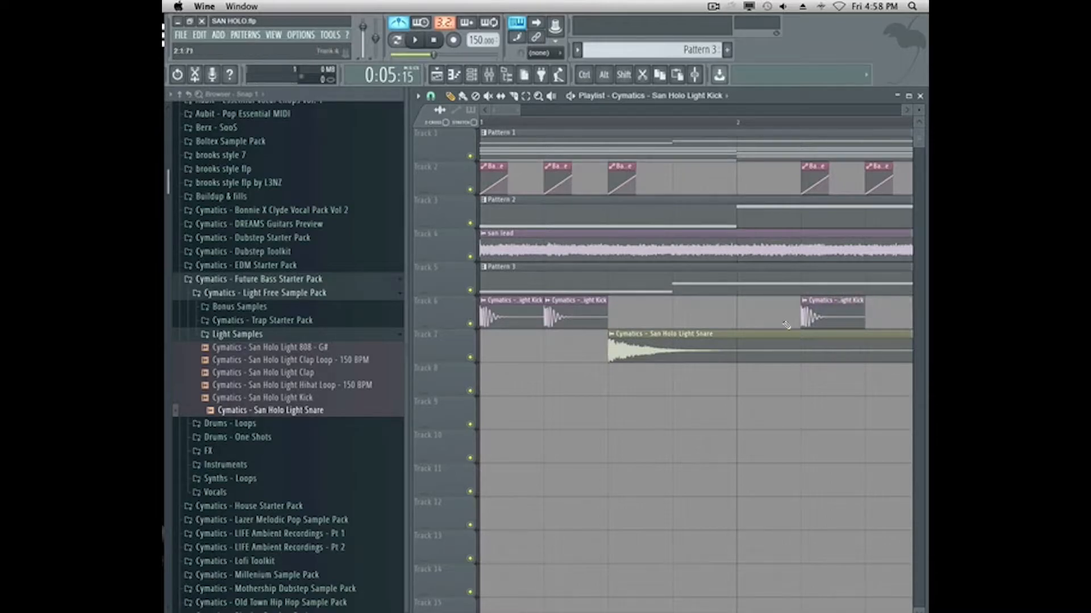
pyautogui.click(884, 322)
# Repeat the snare on beat 3 of every bar on Track 7 and duplicate the four-bar kick pattern on Track 6 from bar 5.
pyautogui.moveTo(721, 347); pyautogui.dragTo(923, 347)
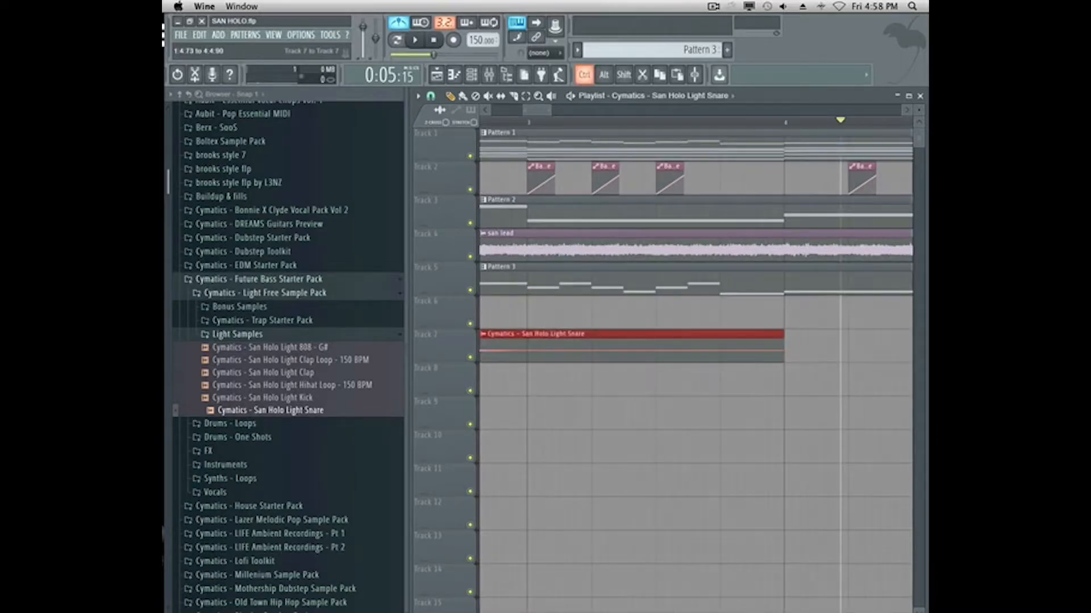
pyautogui.hotkey('ctrl', 'b')
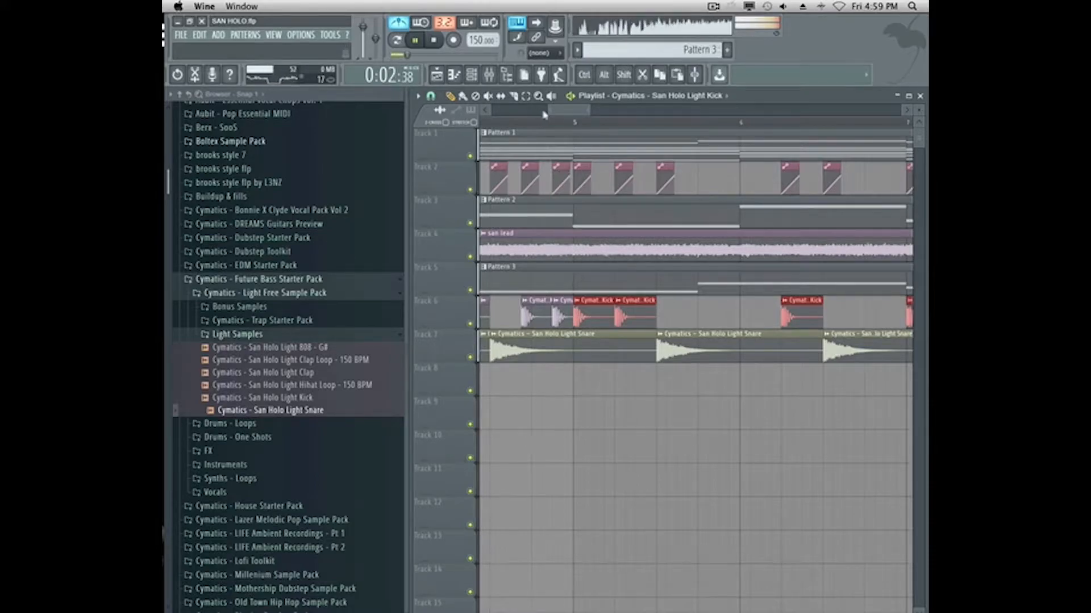
pyautogui.moveTo(549, 111); pyautogui.dragTo(372, 146)
pyautogui.keyDown('ctrl'); pyautogui.click(798, 414); pyautogui.keyUp('ctrl')
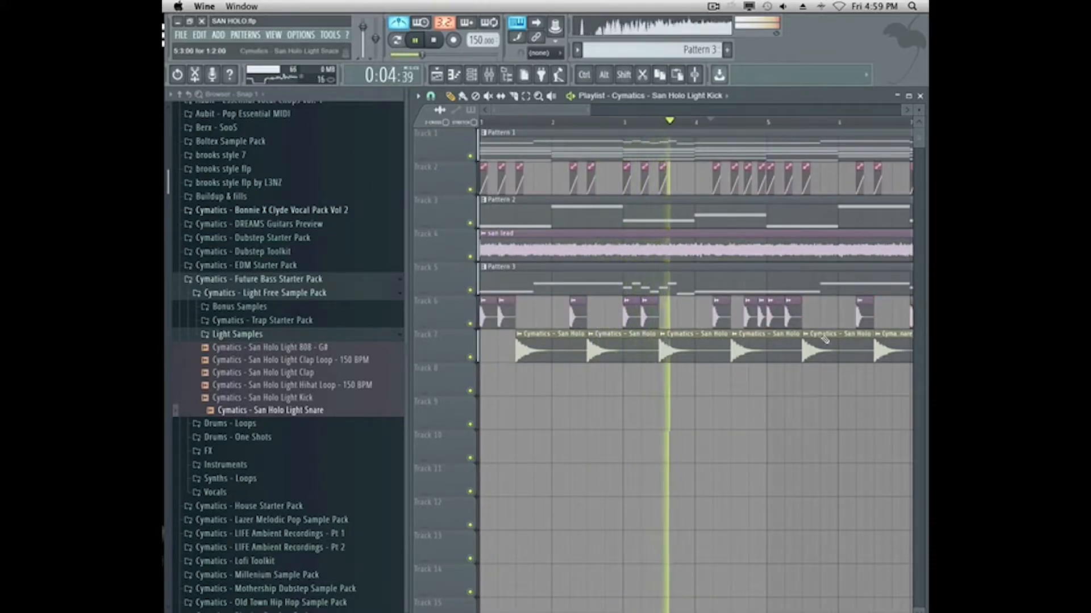
# Lower the mixer level of Insert 1 slightly and check its Fruity Parametric EQ 2 during playback.
pyautogui.click(492, 77)
pyautogui.click(493, 78)
pyautogui.click(493, 78)
pyautogui.moveTo(472, 273); pyautogui.dragTo(507, 268)
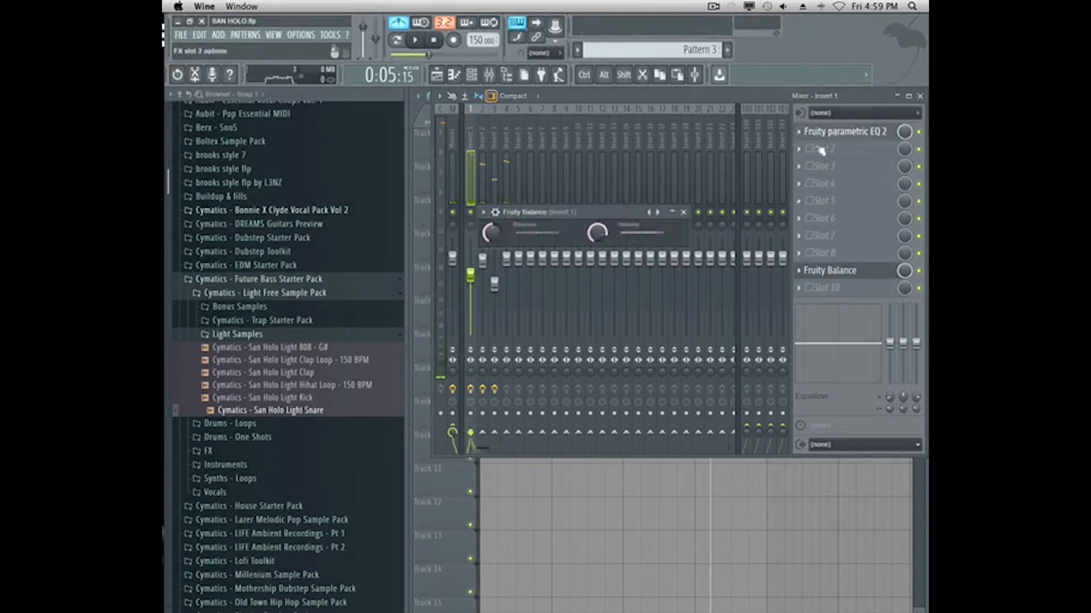
pyautogui.click(837, 134)
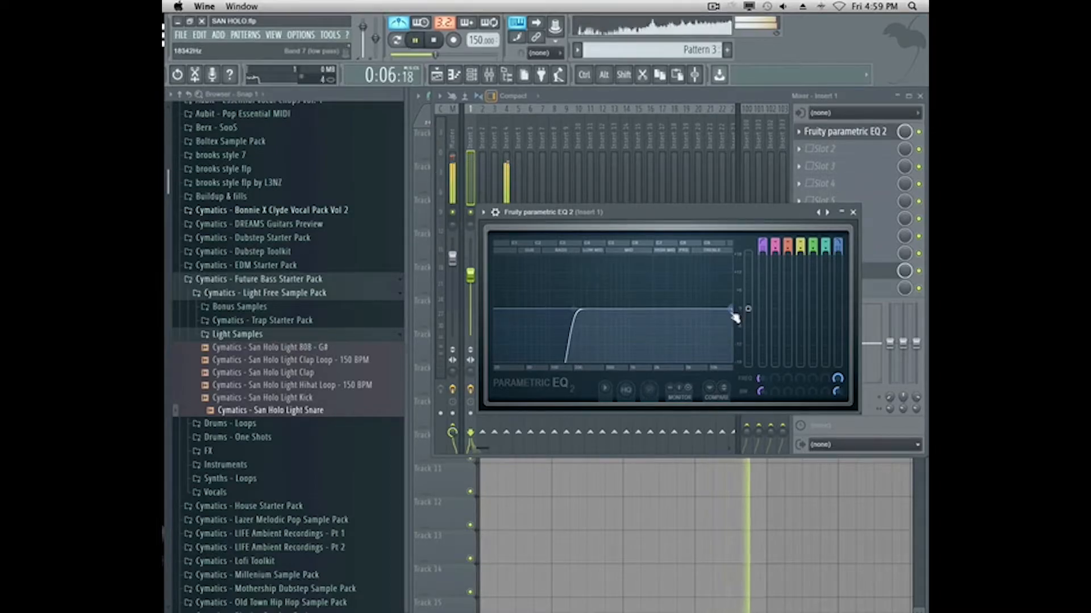
pyautogui.click(853, 212)
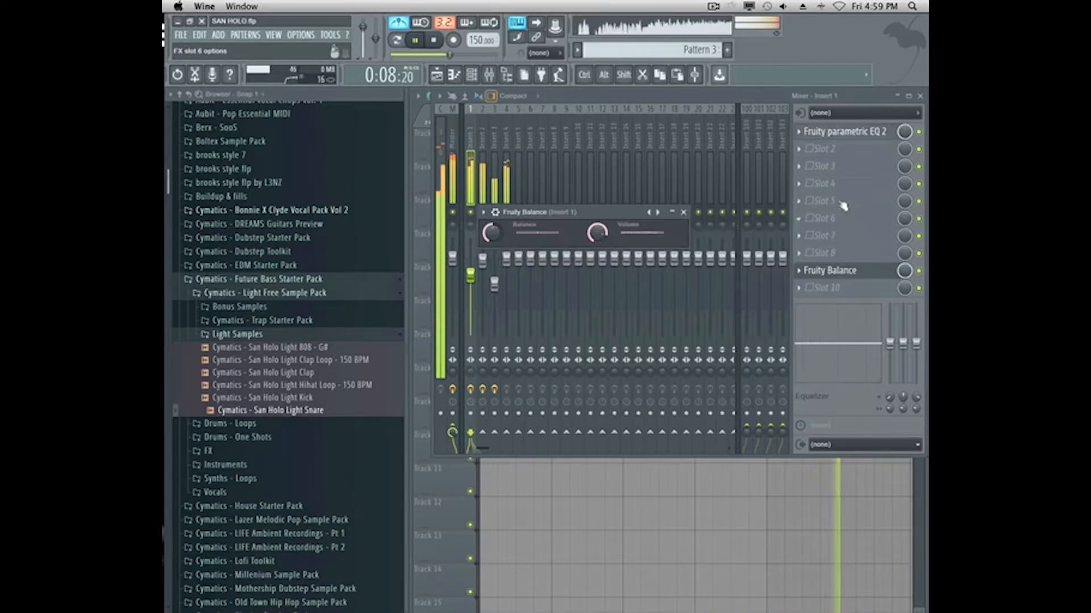
pyautogui.click(830, 149)
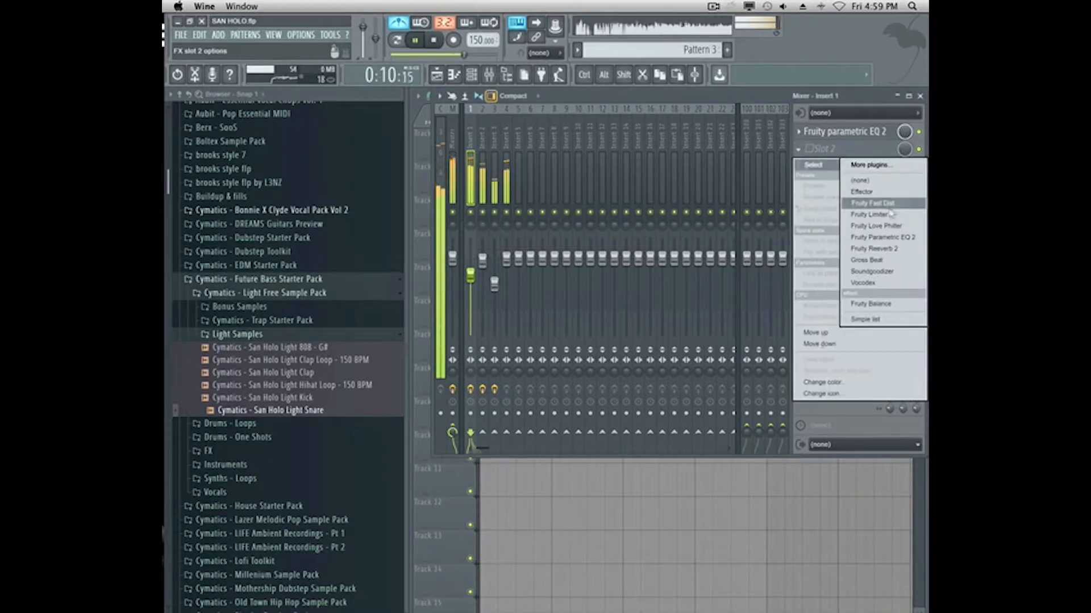
pyautogui.click(869, 223)
pyautogui.click(838, 160)
# Load Fruity Parametric EQ 2 in slot 2 of Insert 1, boost band 7's high shelf about 7.3 dB near 14306 Hz, and return to the playlist.
pyautogui.click(797, 151)
pyautogui.moveTo(816, 164)
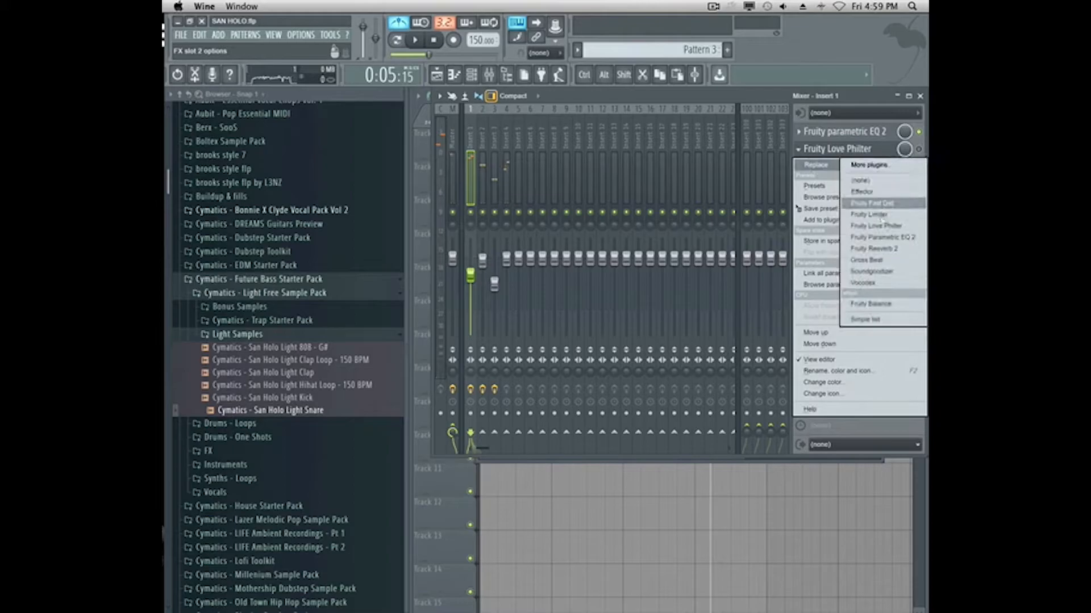
pyautogui.click(884, 238)
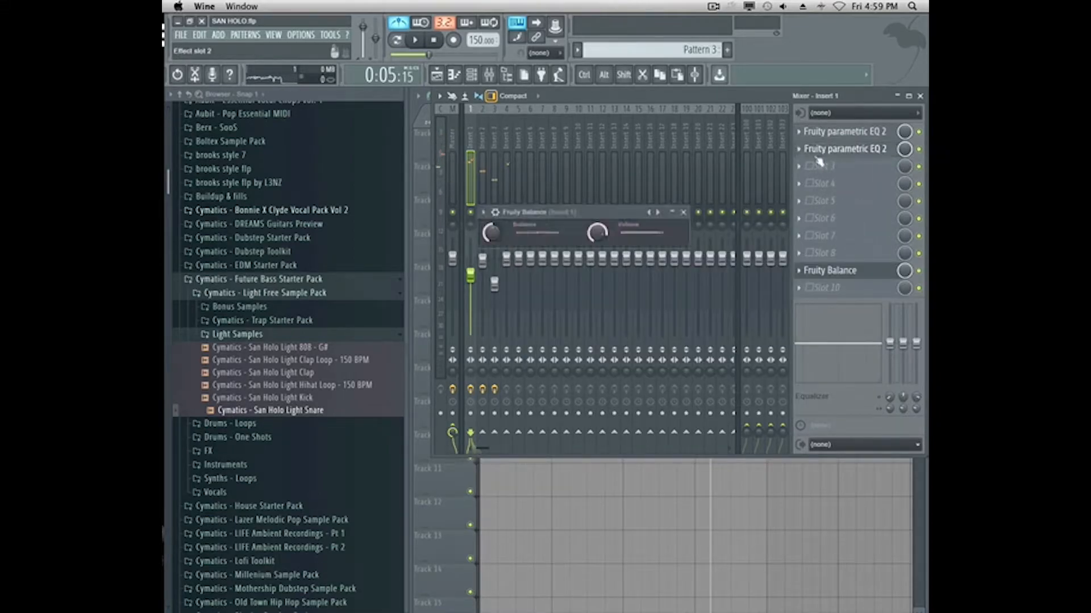
pyautogui.press('space')
pyautogui.moveTo(692, 308); pyautogui.dragTo(727, 293)
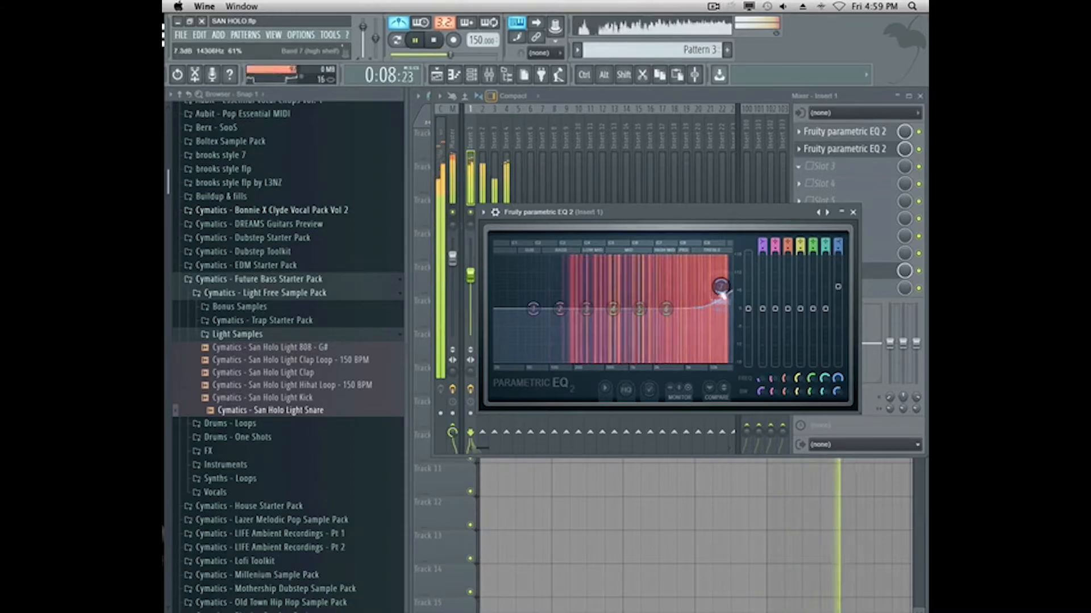
pyautogui.click(853, 212)
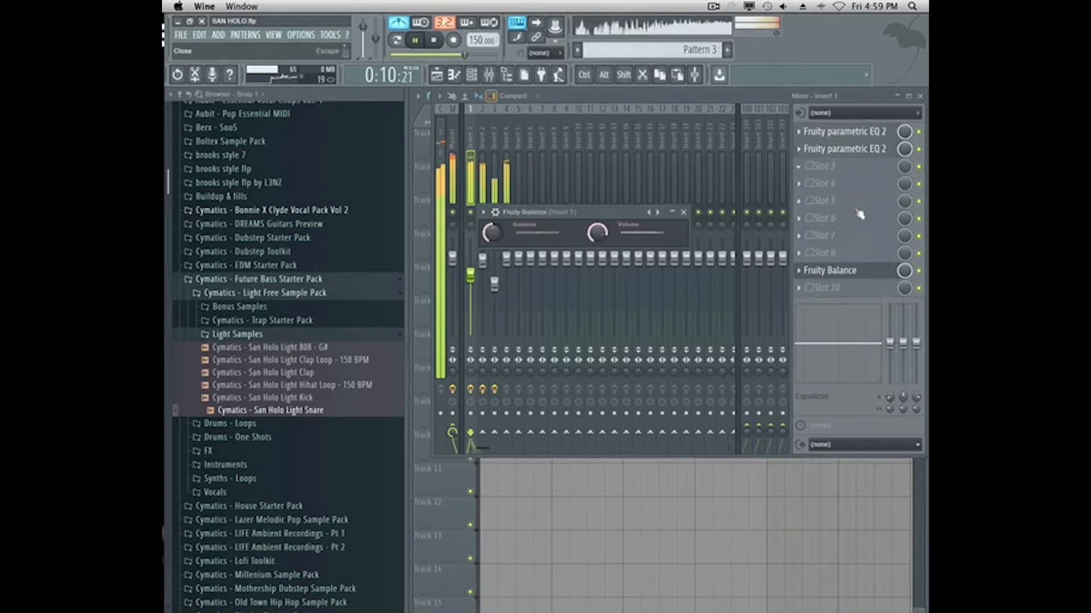
pyautogui.click(684, 213)
pyautogui.press('F9')
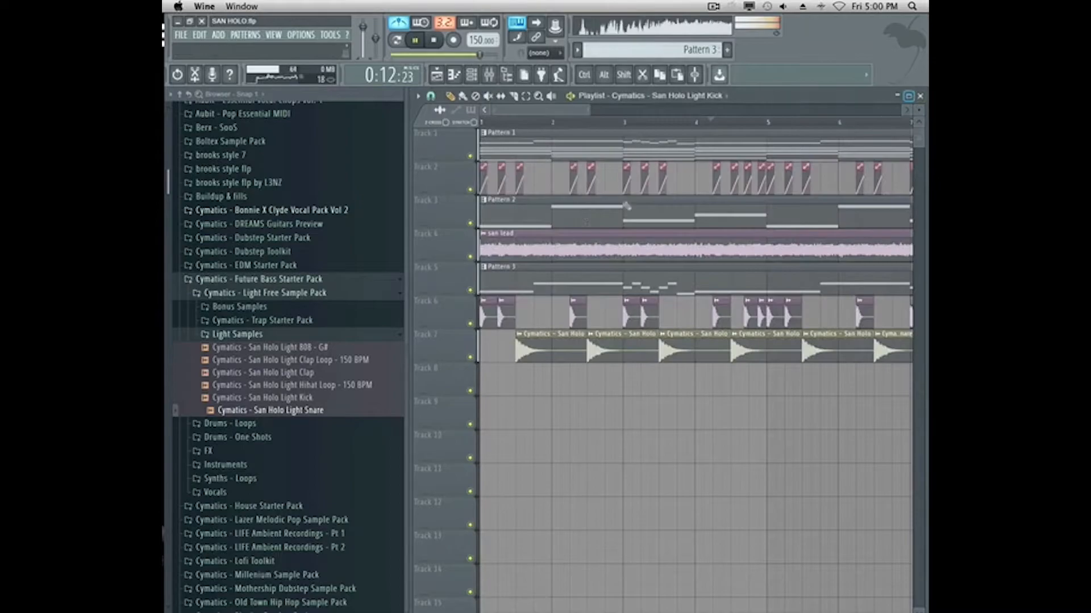
# Play the arrangement to hear the drums together with the chords, bass and leads.
pyautogui.press('space')
pyautogui.click(587, 393)
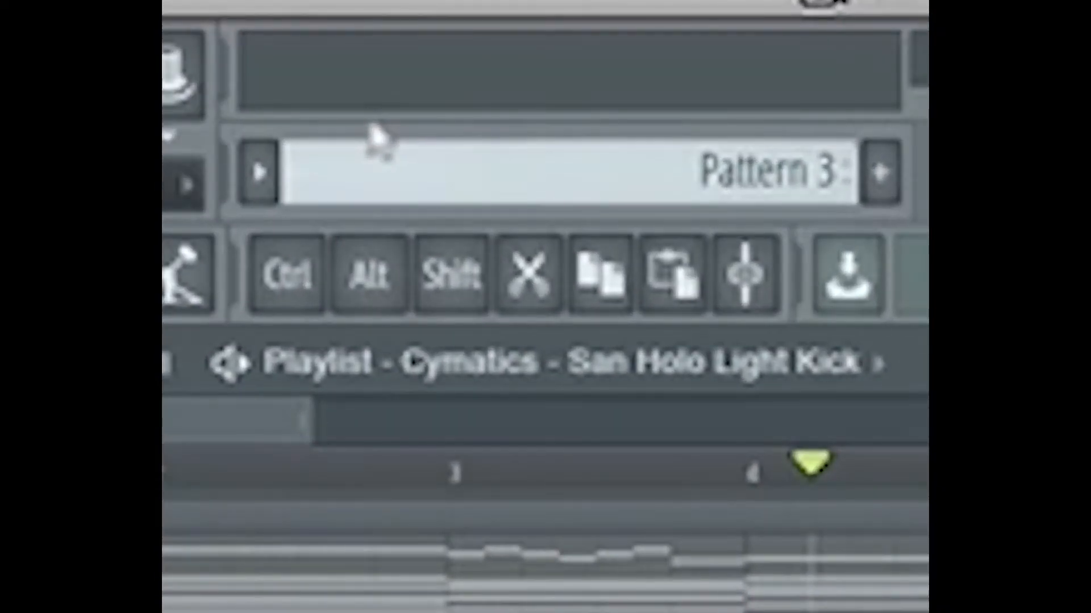
pyautogui.press('space')
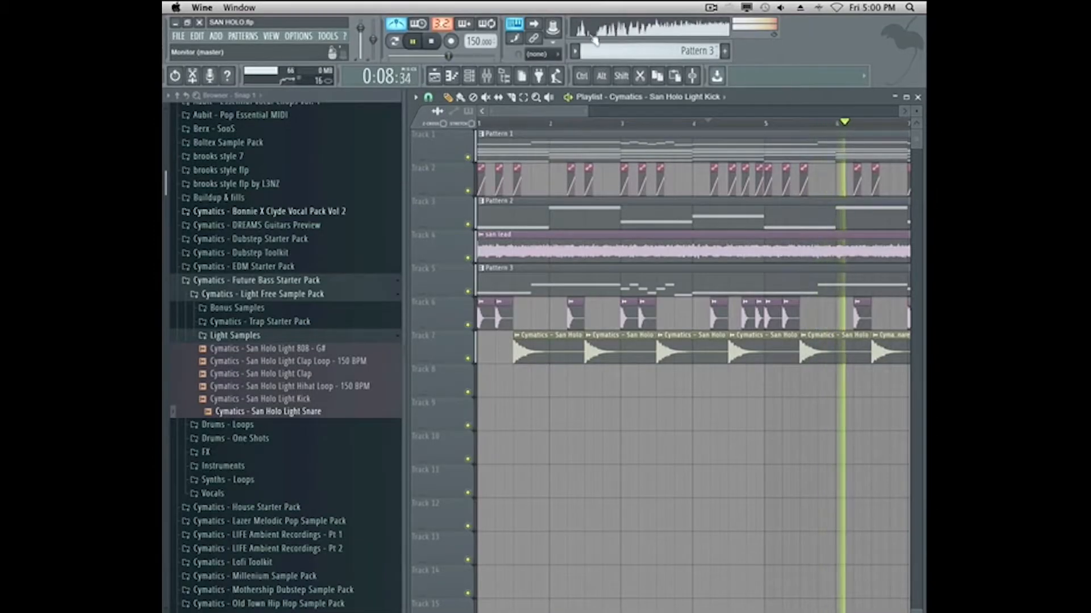
pyautogui.press('space')
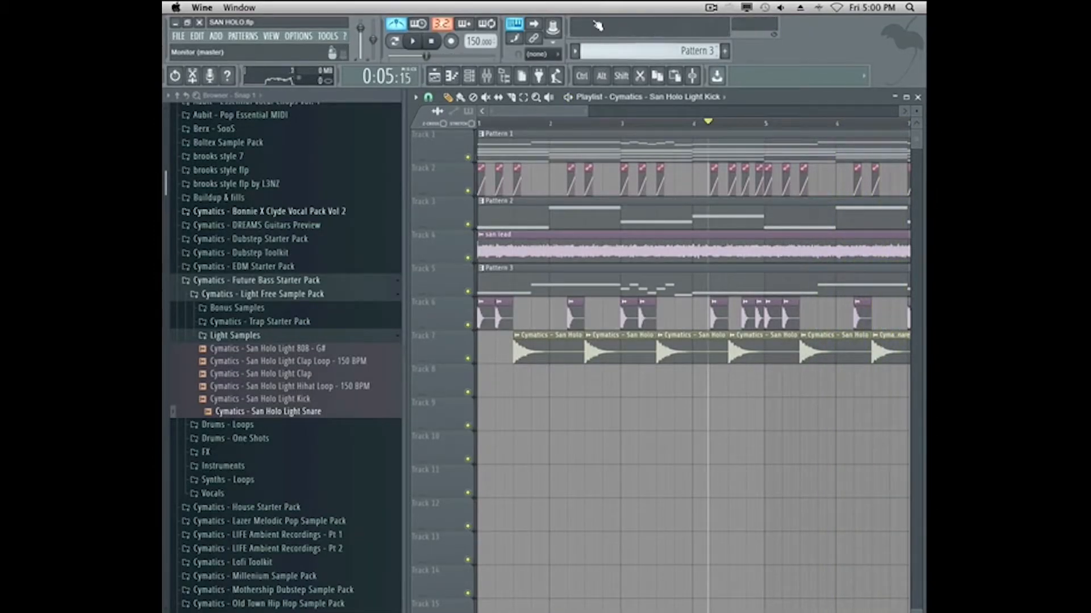
# Filter the channel rack to show only the Unsorted channels and switch to Pattern 2.
pyautogui.click(471, 78)
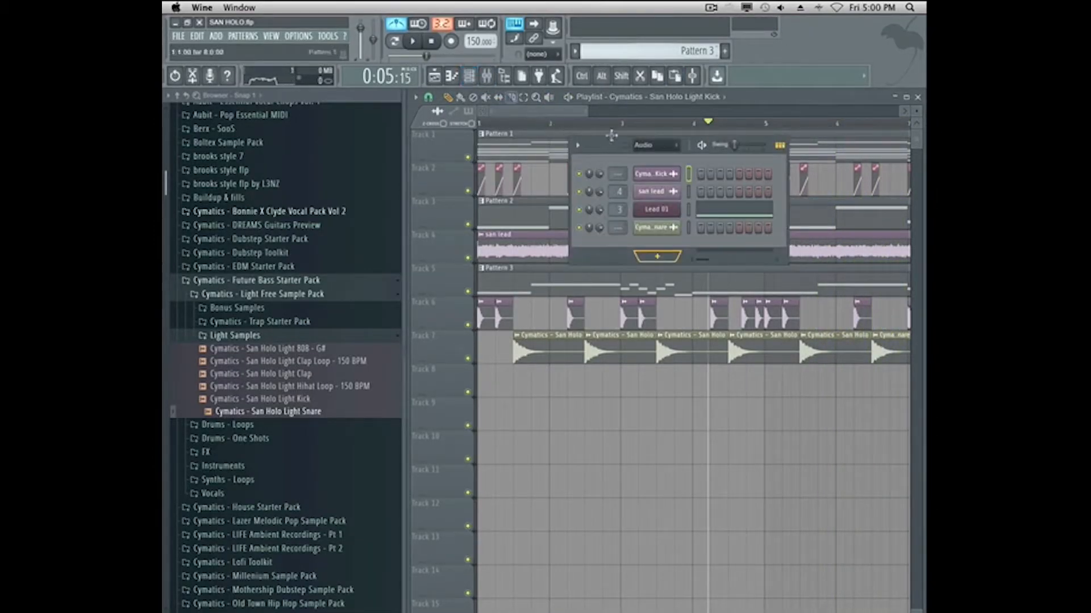
pyautogui.click(641, 146)
pyautogui.click(644, 159)
pyautogui.click(648, 146)
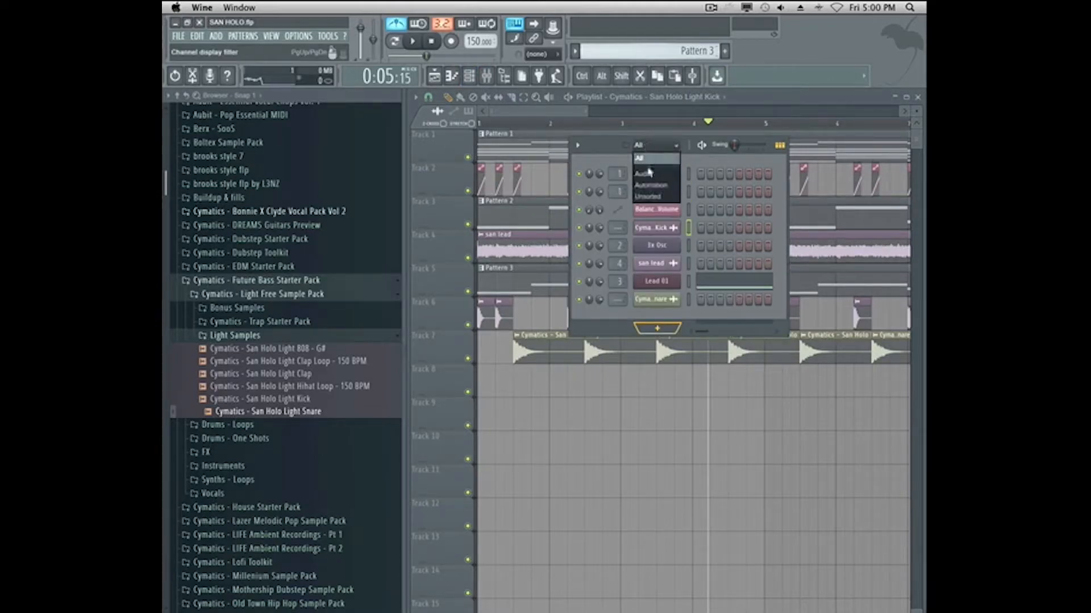
pyautogui.click(650, 185)
pyautogui.click(651, 145)
pyautogui.click(650, 196)
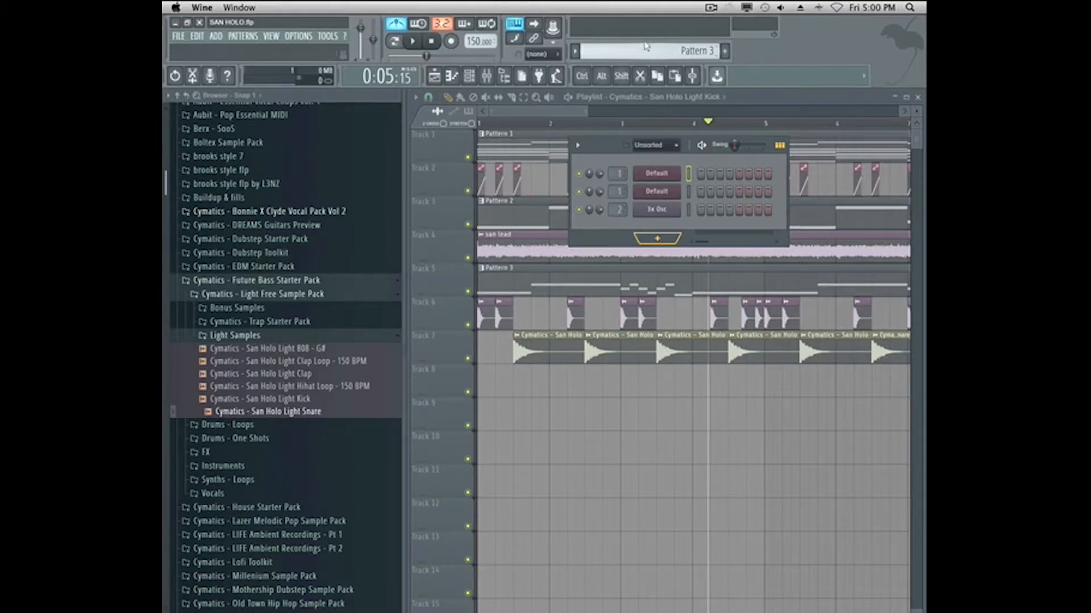
pyautogui.scroll(1, 645, 48)
# Add a Harmor channel to the rack and load its FUTURE HOUSE LEAD preset.
pyautogui.click(657, 239)
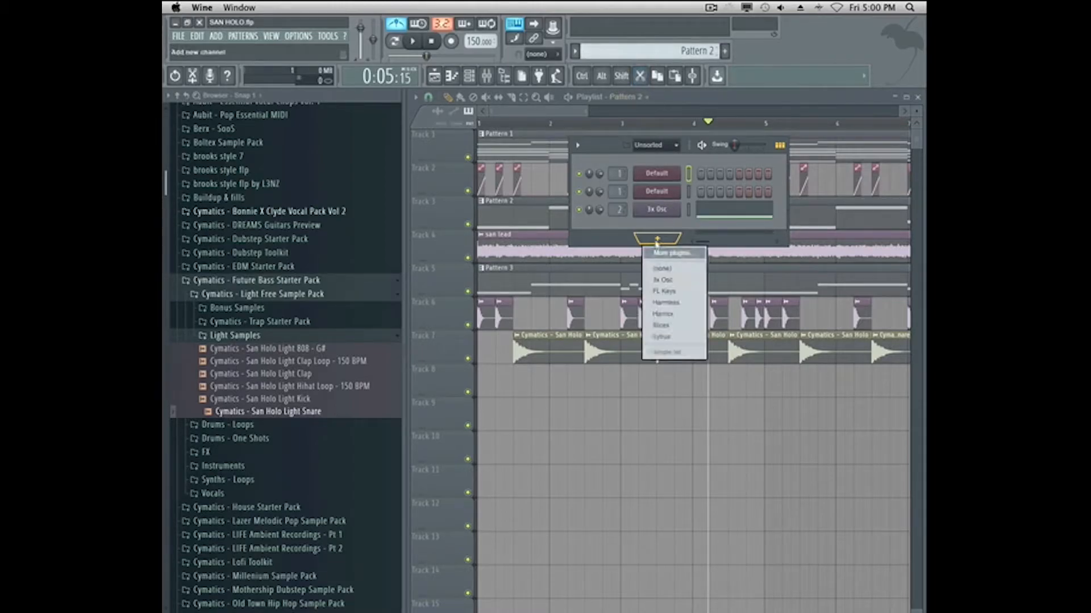
pyautogui.click(665, 314)
pyautogui.click(465, 199)
pyautogui.moveTo(516, 231)
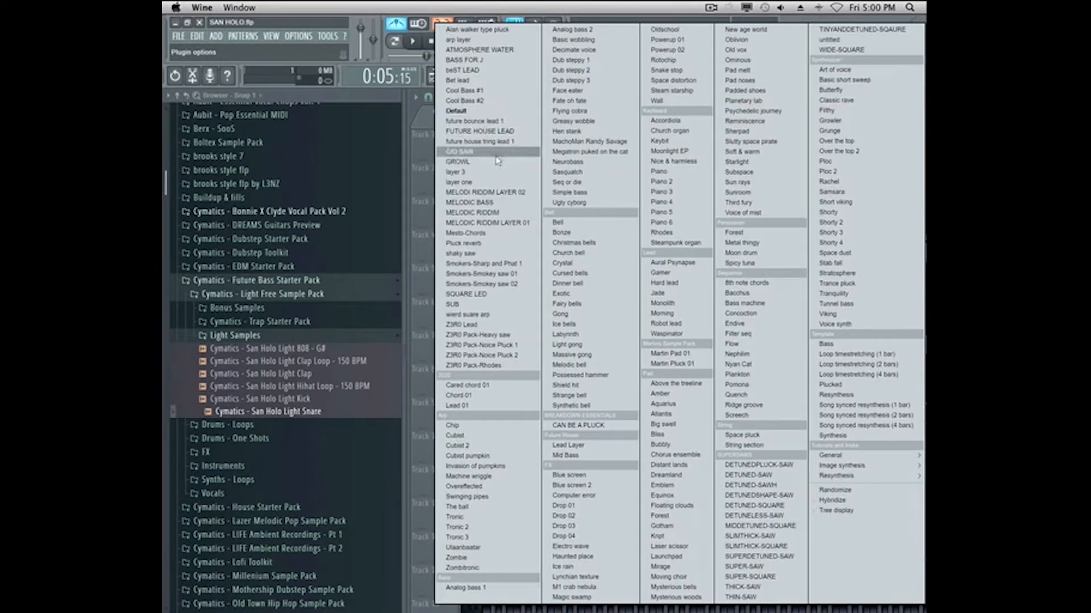
pyautogui.click(498, 132)
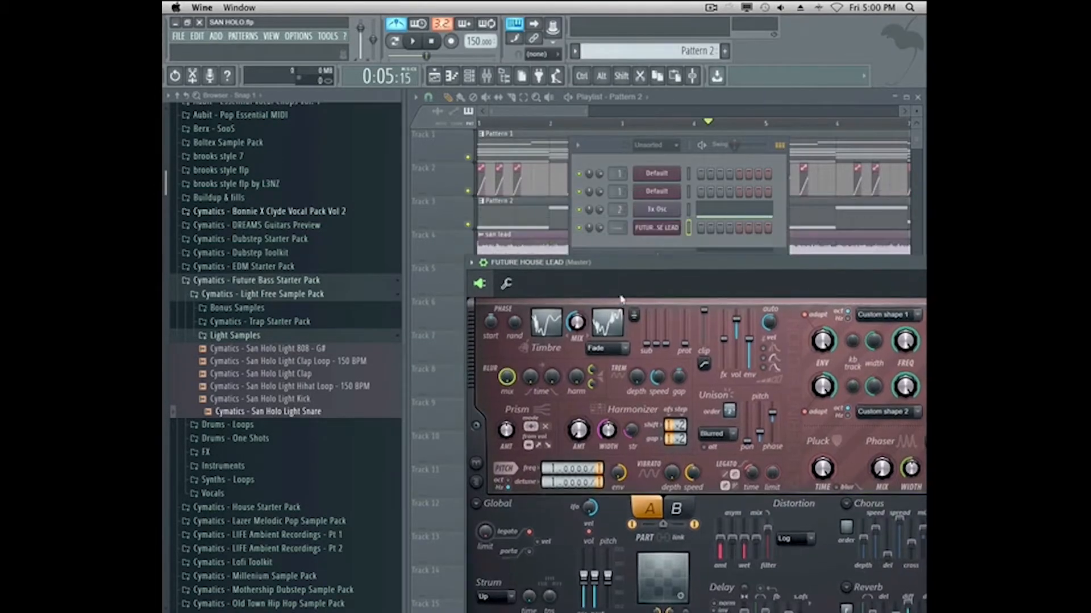
# Copy the 3x Osc notes of Pattern 2 into the FUTURE HOUSE LEAD channel.
pyautogui.rightClick(665, 216)
pyautogui.click(812, 226)
pyautogui.rightClick(664, 228)
pyautogui.click(795, 250)
# During Pattern 2 playback, set the lead's Harmor pitch frequency to 2.0000, open part B, and route the channel to mixer track 6.
pyautogui.click(704, 146)
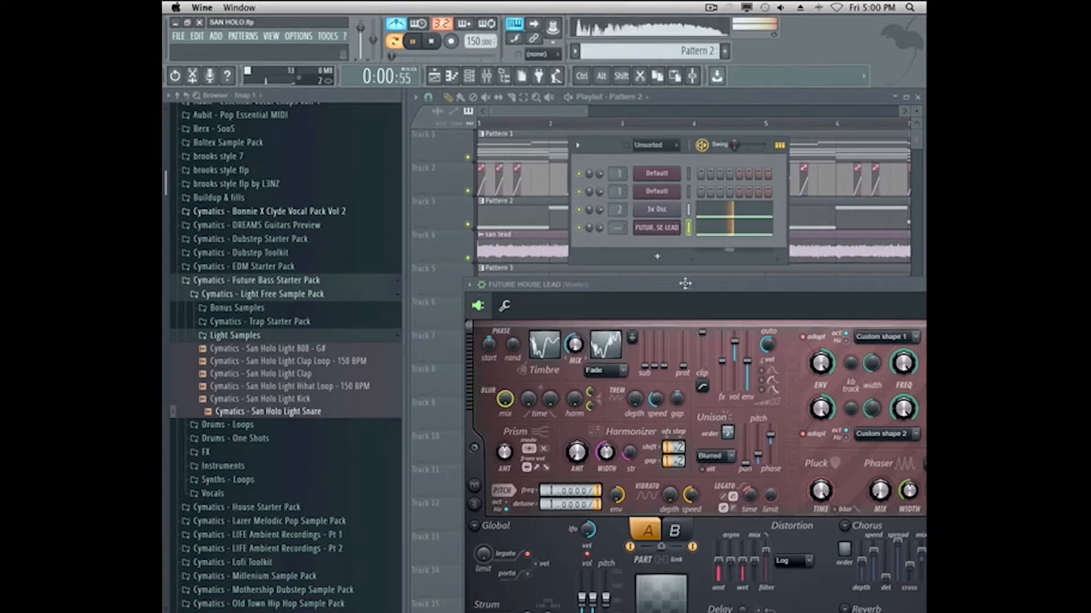
pyautogui.moveTo(665, 288); pyautogui.dragTo(639, 154)
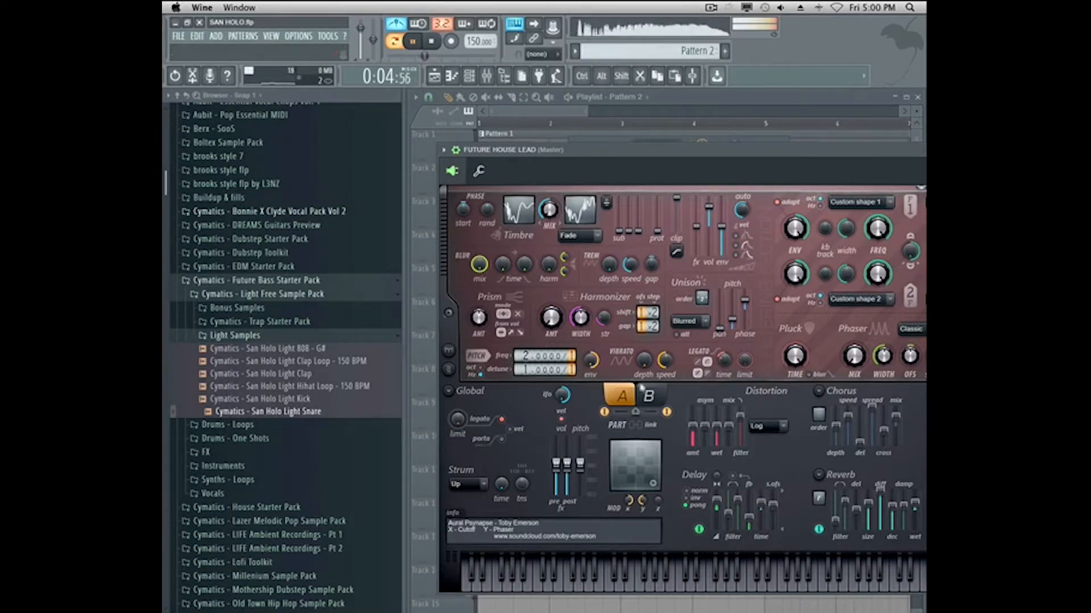
pyautogui.click(651, 397)
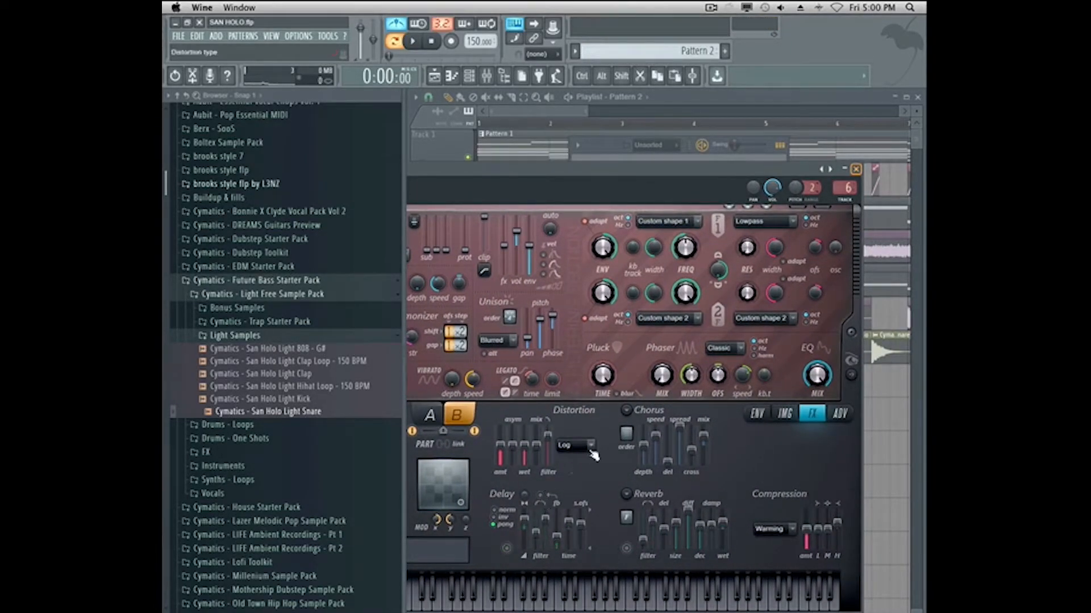
# Load Fruity Parametric EQ 2 in slot 1 of Insert 6, cut band 1's low shelf and band 7's high shelf, and boost band 3.
pyautogui.click(489, 77)
pyautogui.click(840, 133)
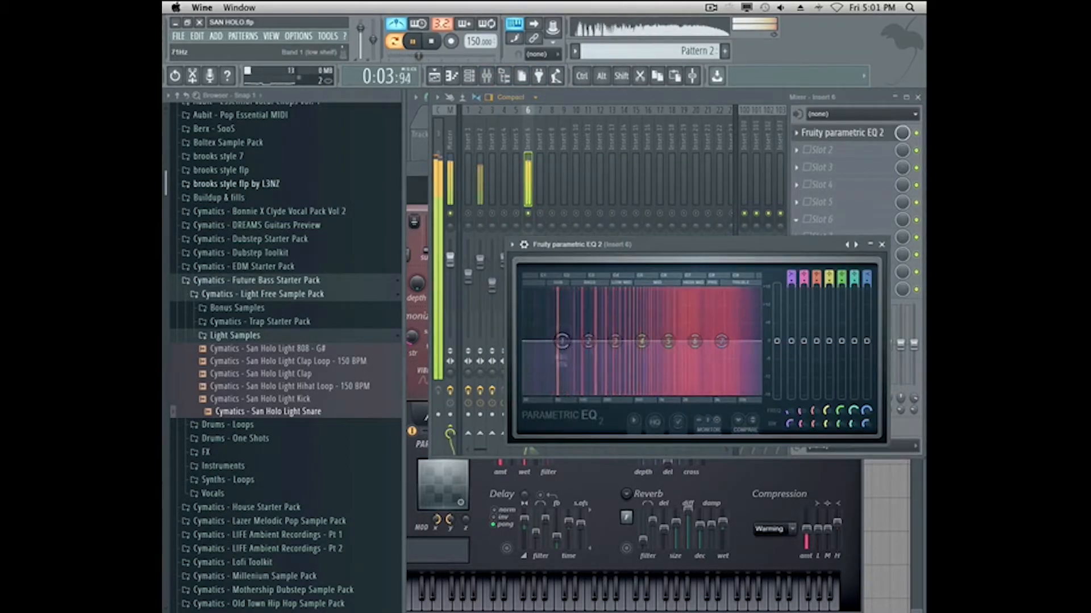
pyautogui.moveTo(562, 340); pyautogui.dragTo(581, 391)
pyautogui.moveTo(721, 340); pyautogui.dragTo(678, 390)
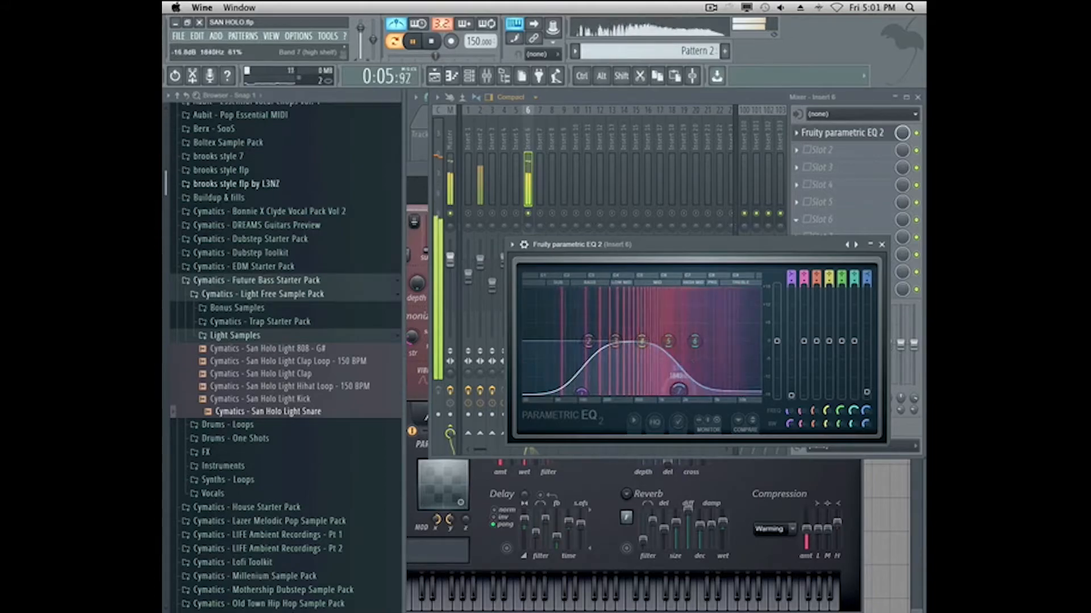
pyautogui.moveTo(615, 340); pyautogui.dragTo(590, 311)
pyautogui.press('space')
pyautogui.press('space')
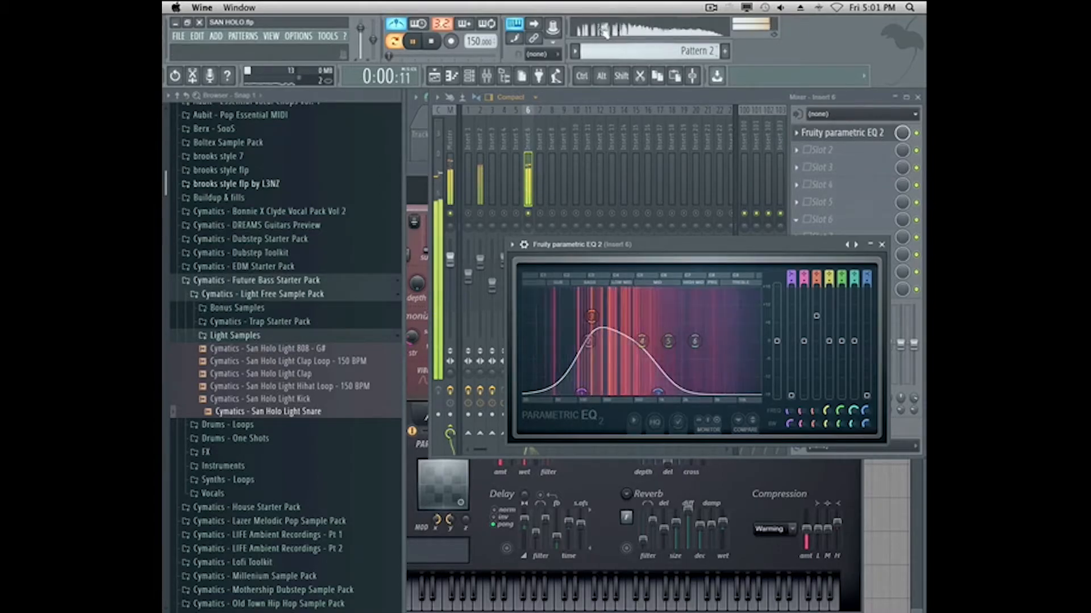
# Unmute the silenced mixer tracks and lower Insert 6's level slightly during playback.
pyautogui.press('space')
pyautogui.click(489, 217)
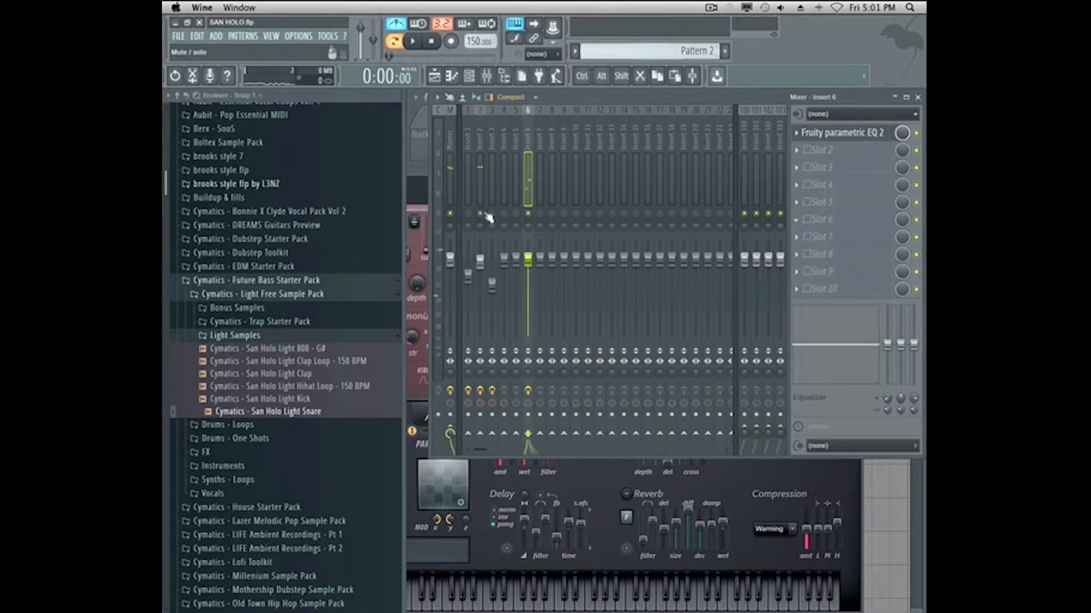
pyautogui.press('space')
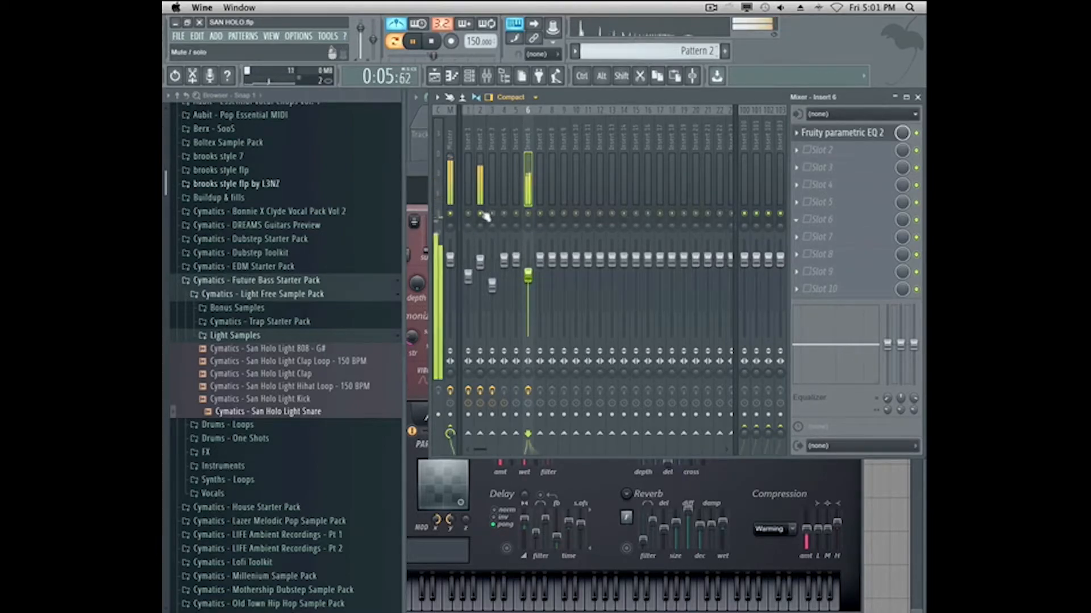
pyautogui.press('space')
pyautogui.press('F5')
pyautogui.moveTo(513, 408); pyautogui.dragTo(239, 363)
pyautogui.rightClick(500, 382)
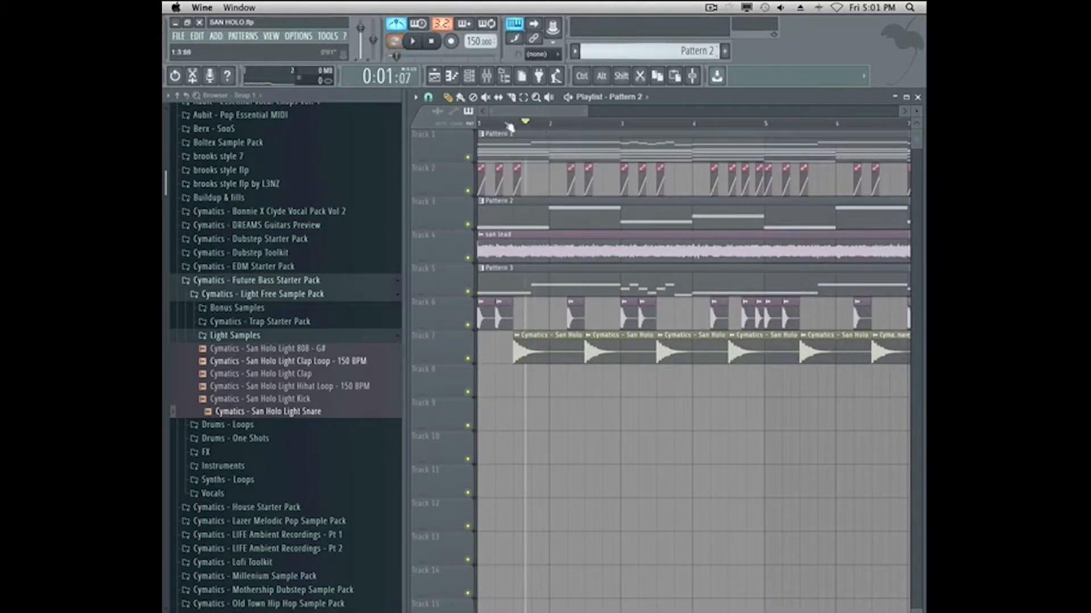
# Load Fruity Balance in slot 9 of Insert 6, the mixer track of the FUTURE HOUSE LEAD channel.
pyautogui.click(469, 77)
pyautogui.click(673, 227)
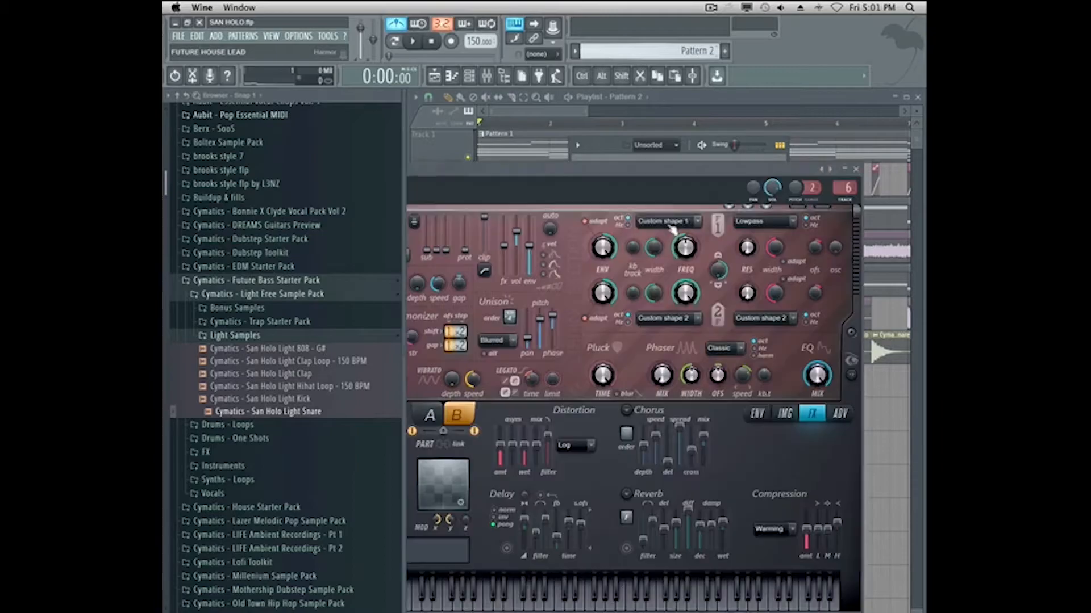
pyautogui.rightClick(782, 202)
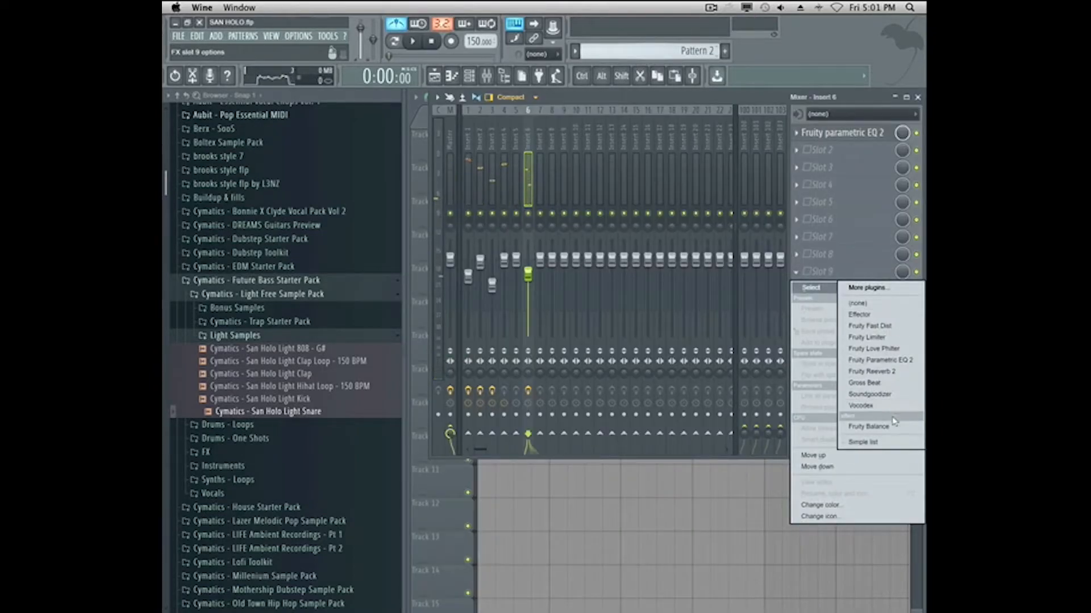
pyautogui.click(868, 426)
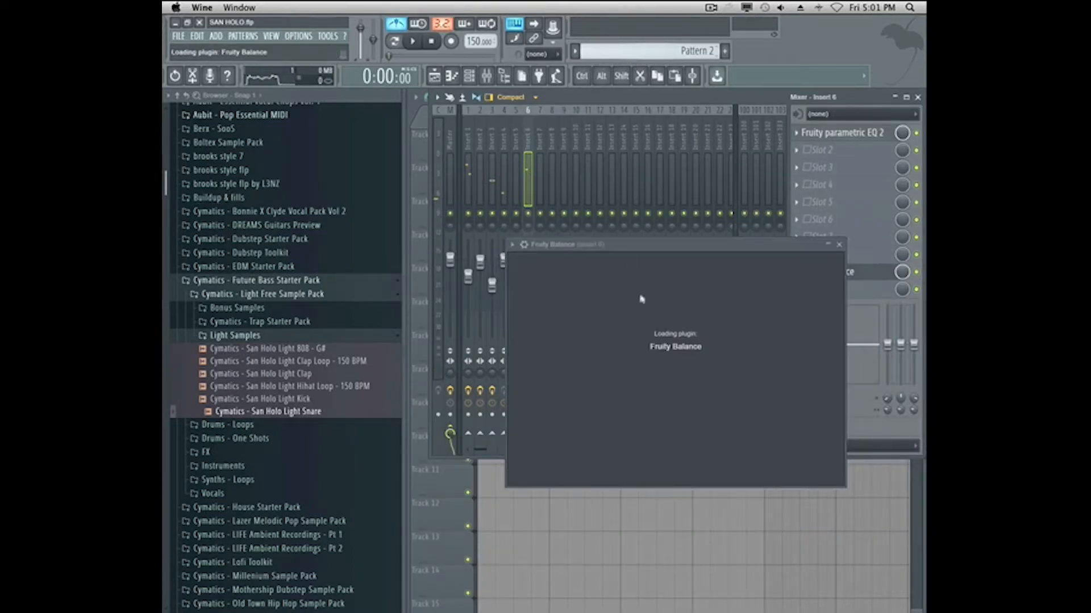
# Link Insert 6's Fruity Balance volume to the existing volume automation clip, play the song, and return to the playlist.
pyautogui.rightClick(628, 265)
pyautogui.click(672, 362)
pyautogui.click(516, 297)
pyautogui.click(519, 331)
pyautogui.click(589, 421)
pyautogui.press('space')
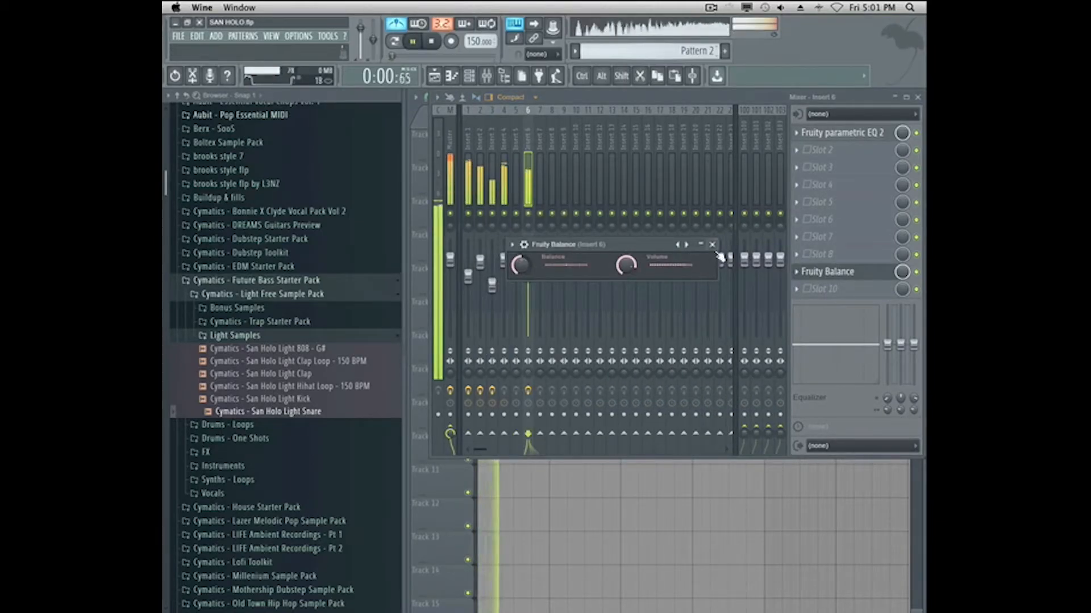
pyautogui.click(778, 510)
pyautogui.rightClick(779, 512)
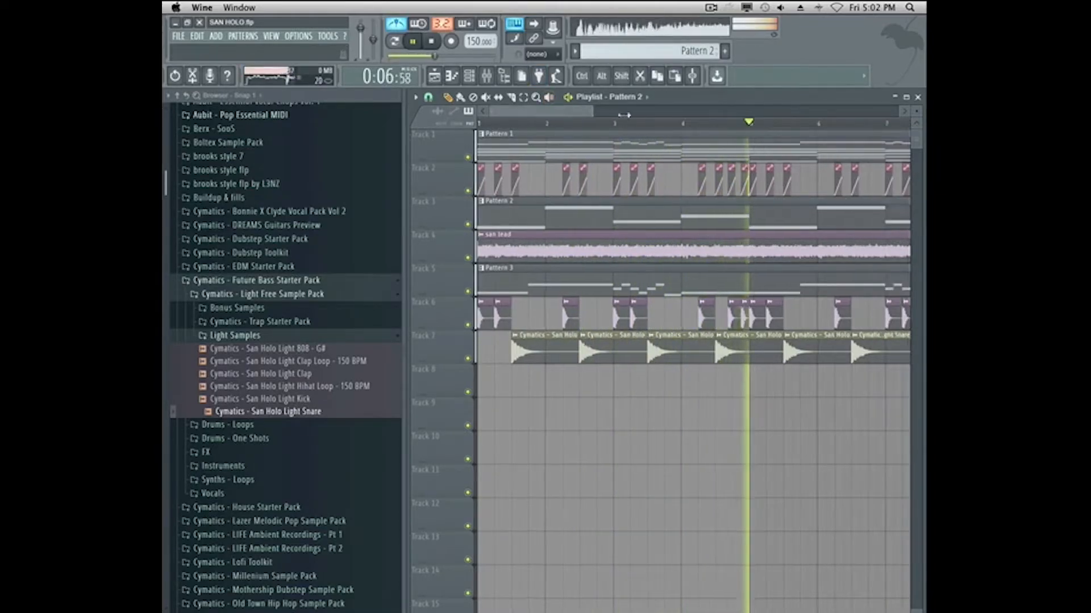
# Duplicate the eight-bar arrangement on Tracks 1 to 7 from bar 9 and play the passage leading into it.
pyautogui.moveTo(556, 111); pyautogui.dragTo(571, 116)
pyautogui.press('space')
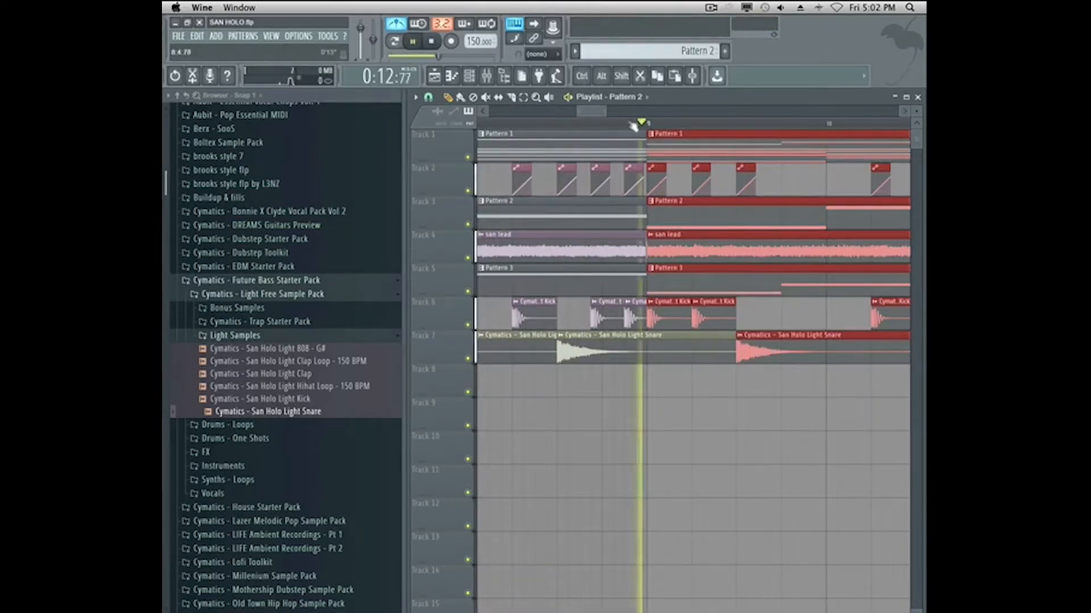
pyautogui.moveTo(602, 116)
pyautogui.mouseDown()
pyautogui.moveTo(636, 116)
pyautogui.moveTo(575, 115)
pyautogui.mouseUp()
pyautogui.press('space')
pyautogui.click(545, 123)
pyautogui.press('space')
pyautogui.press('space')
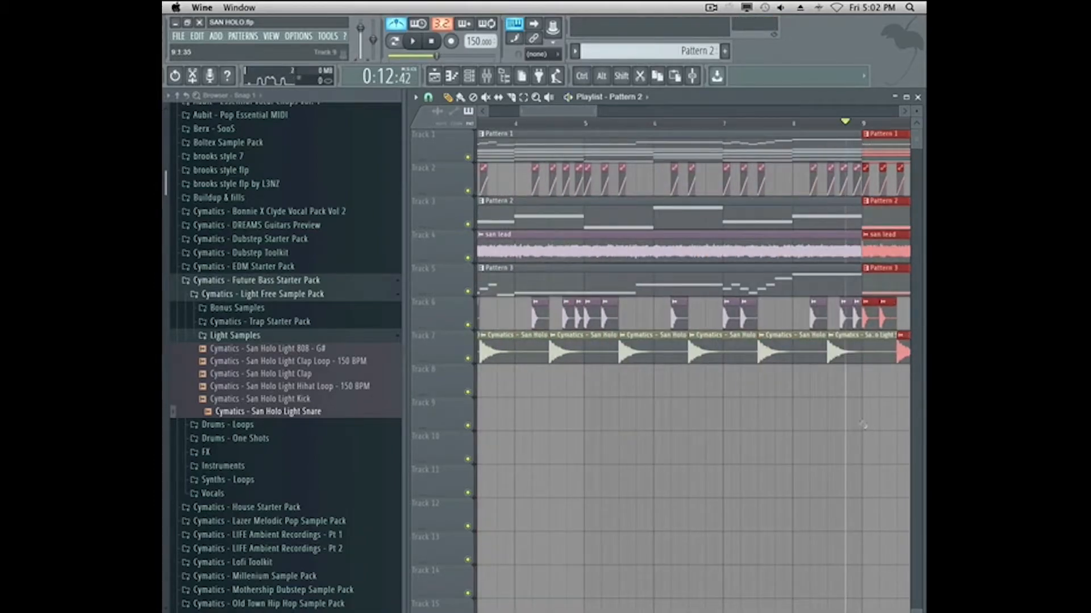
pyautogui.moveTo(871, 427); pyautogui.dragTo(810, 415)
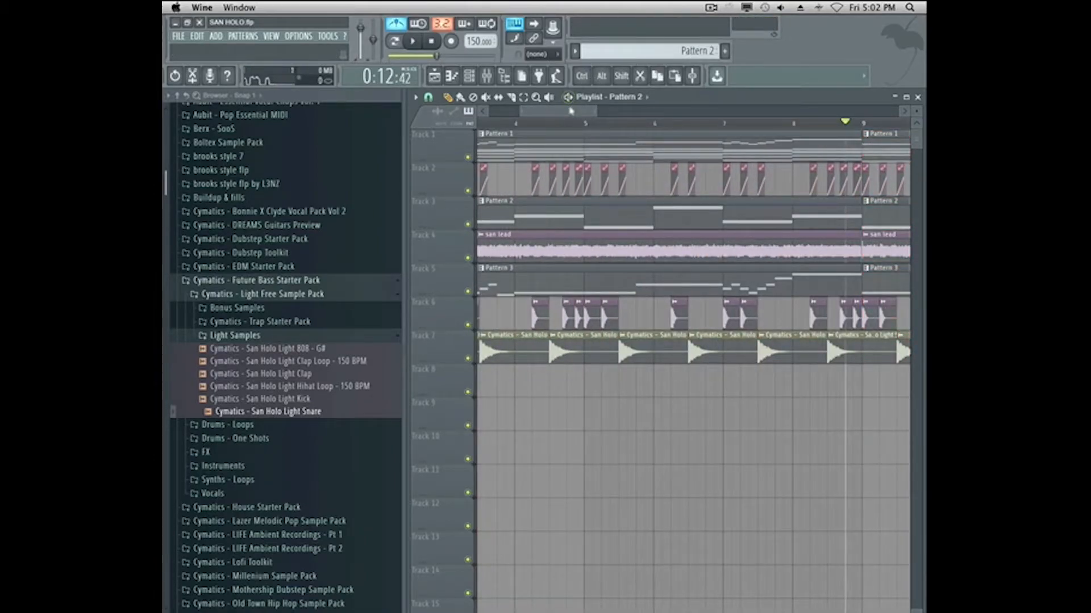
# Place the San Holo Light Hihat Loop on Track 8 at bar 9, repeat it from bar 13, and start playback.
pyautogui.moveTo(332, 390); pyautogui.dragTo(874, 390)
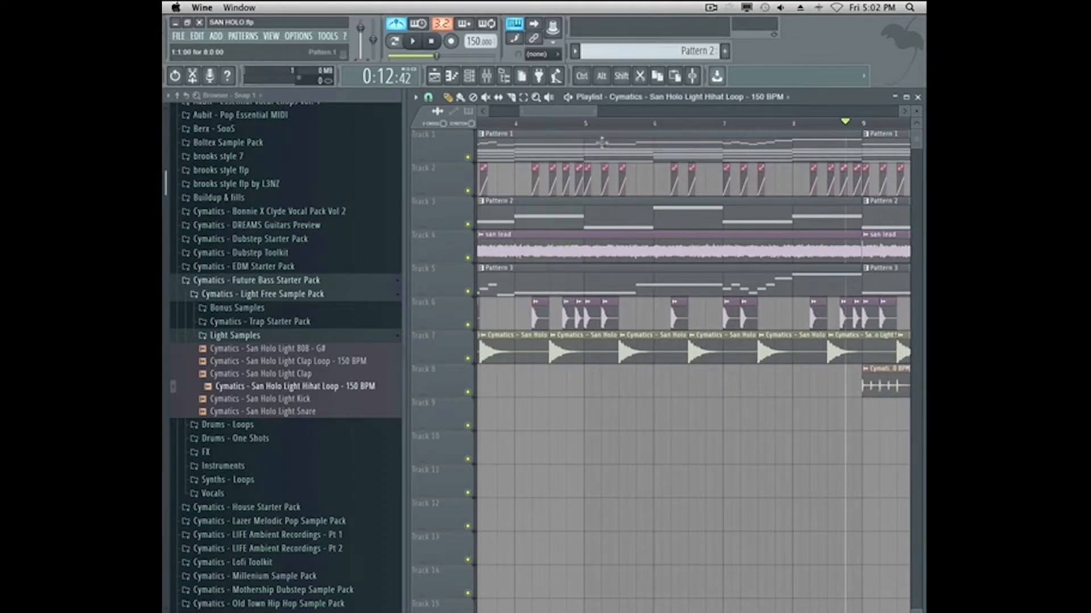
pyautogui.moveTo(594, 113); pyautogui.dragTo(645, 118)
pyautogui.moveTo(701, 389); pyautogui.dragTo(657, 388)
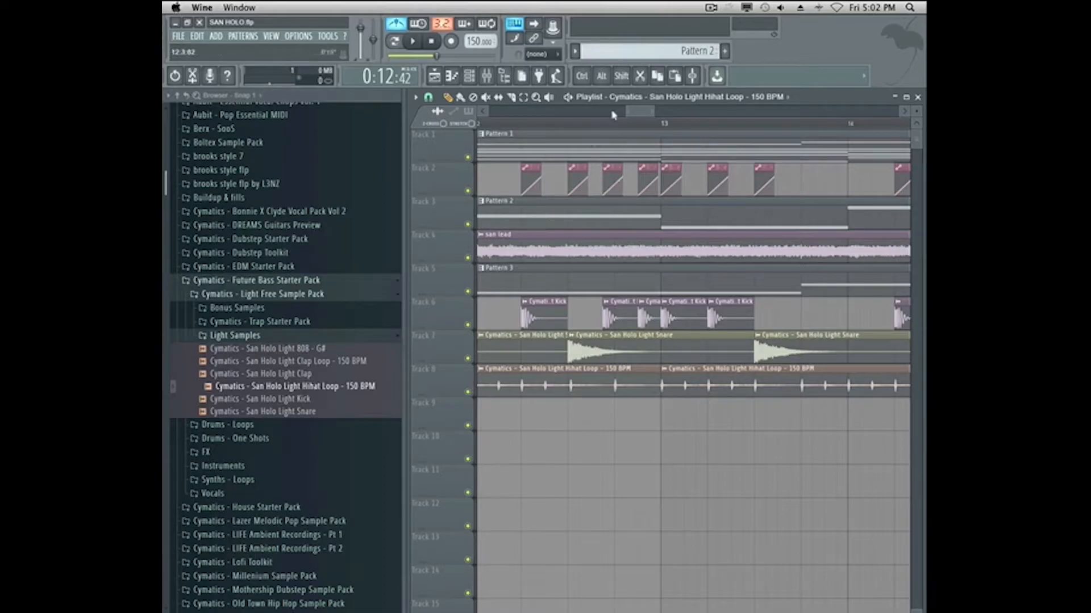
pyautogui.moveTo(625, 116); pyautogui.dragTo(490, 113)
pyautogui.hscroll(8, 665, 116)
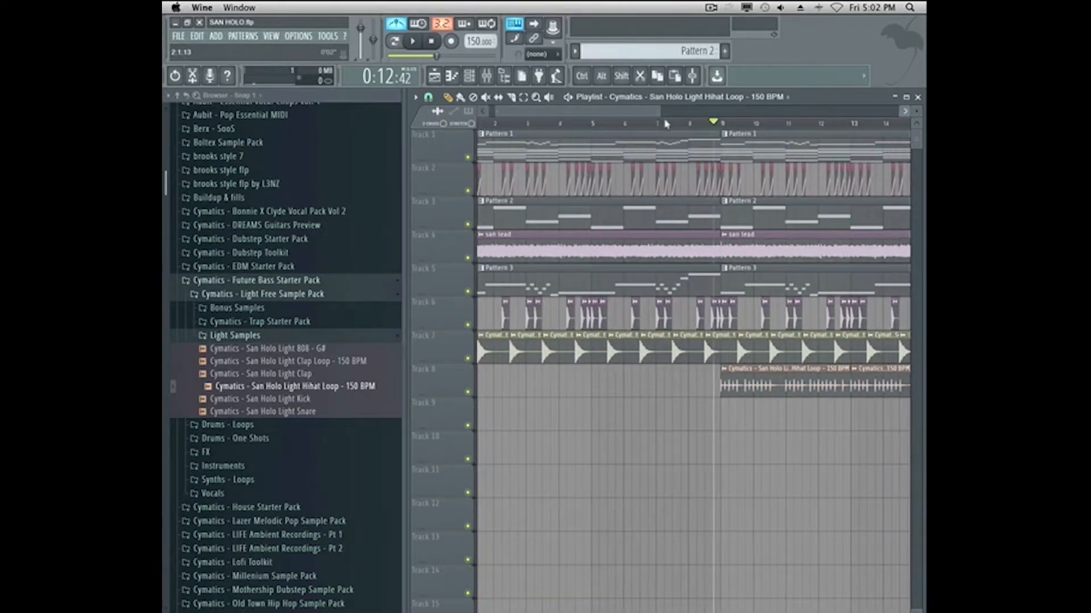
pyautogui.press('space')
# Link the hi-hat loop's channel volume to the existing volume automation clip, check its level adjustment settings, and close the channel window.
pyautogui.moveTo(624, 112); pyautogui.dragTo(566, 114)
pyautogui.doubleClick(663, 373)
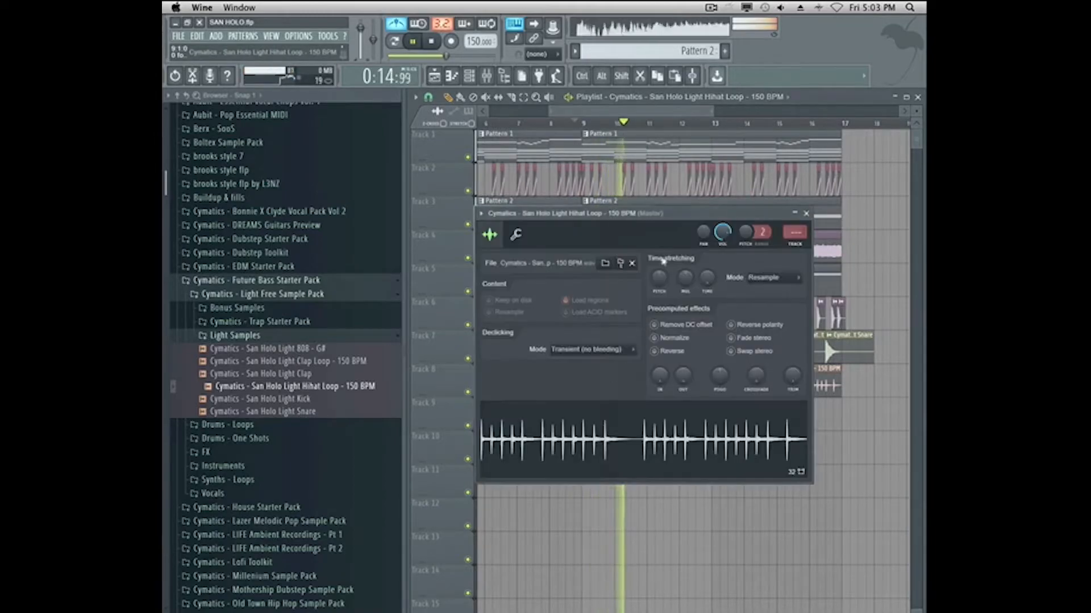
pyautogui.rightClick(722, 232)
pyautogui.click(750, 326)
pyautogui.click(528, 298)
pyautogui.click(526, 334)
pyautogui.click(601, 420)
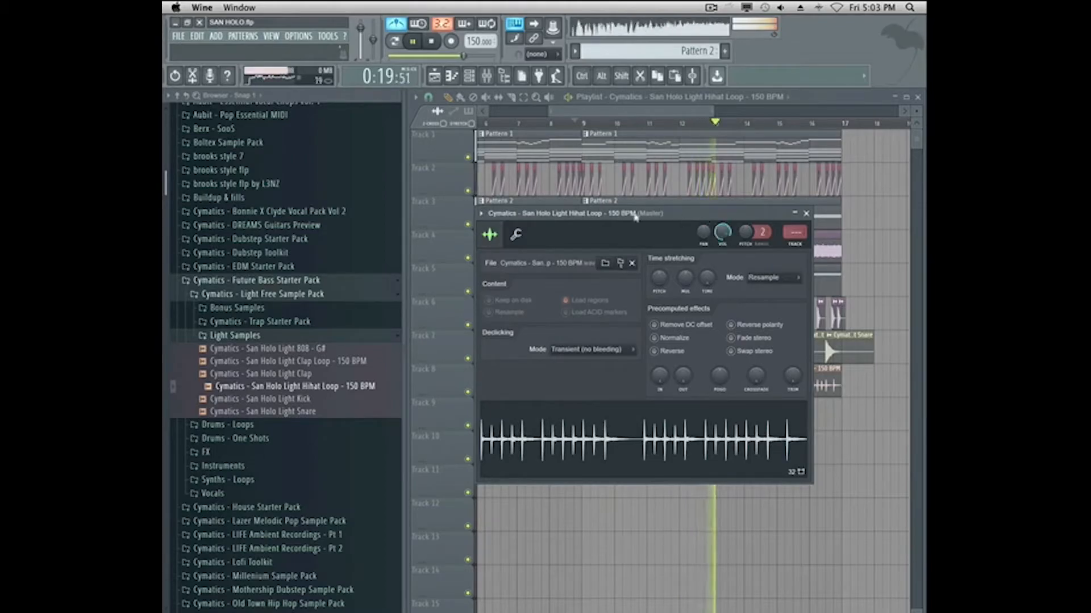
pyautogui.click(515, 235)
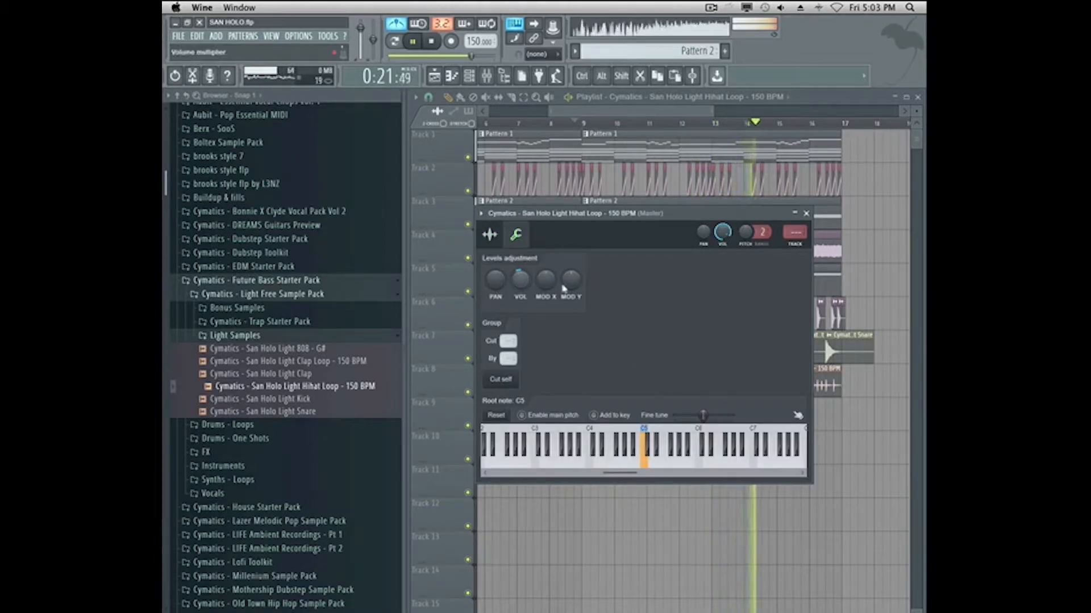
pyautogui.click(806, 213)
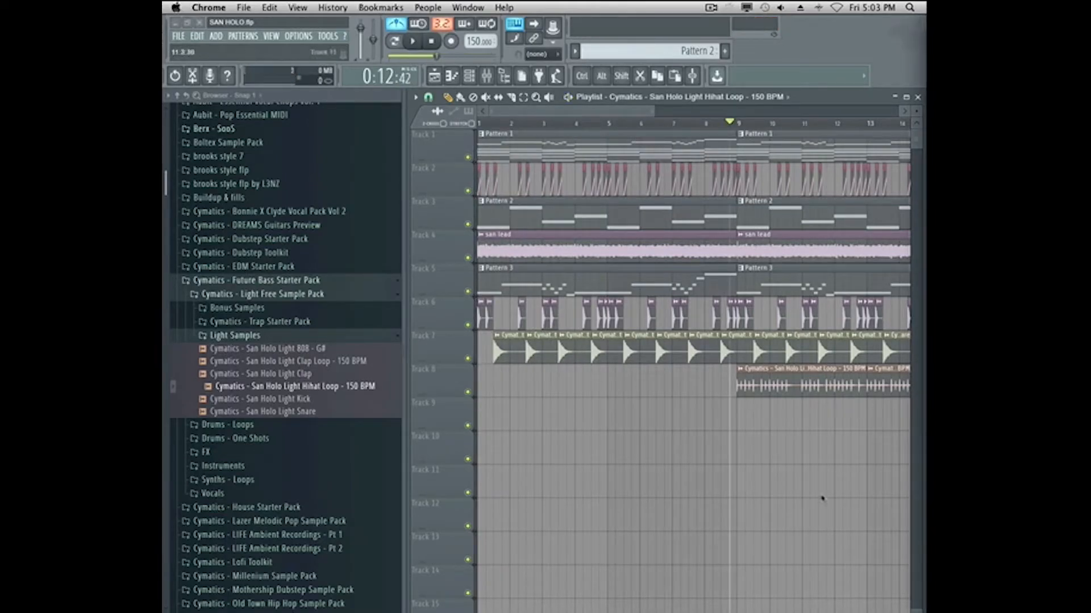
pyautogui.click(822, 499)
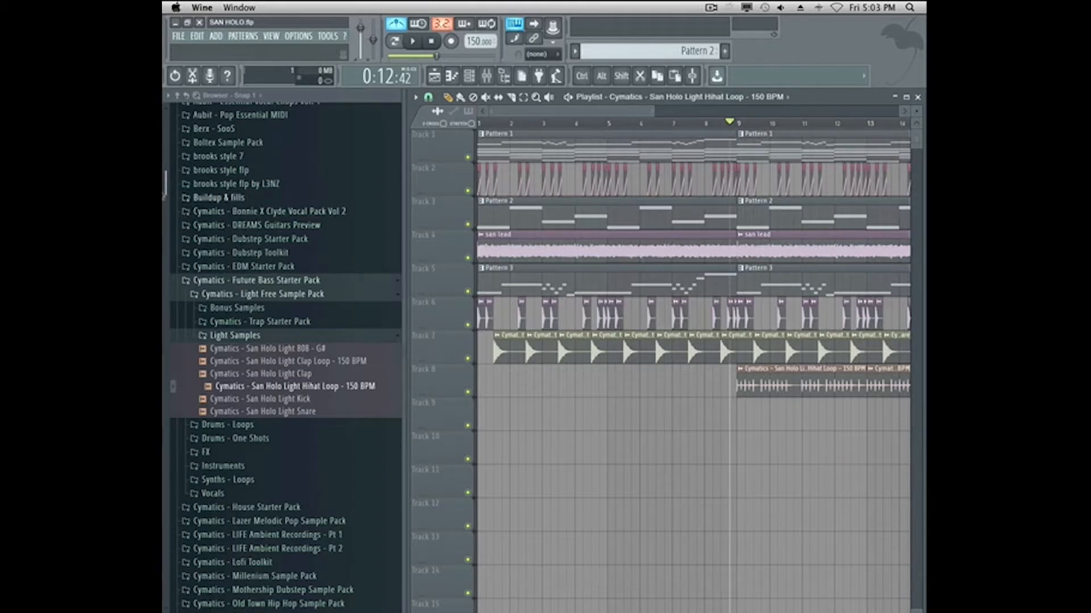
pyautogui.click(172, 177)
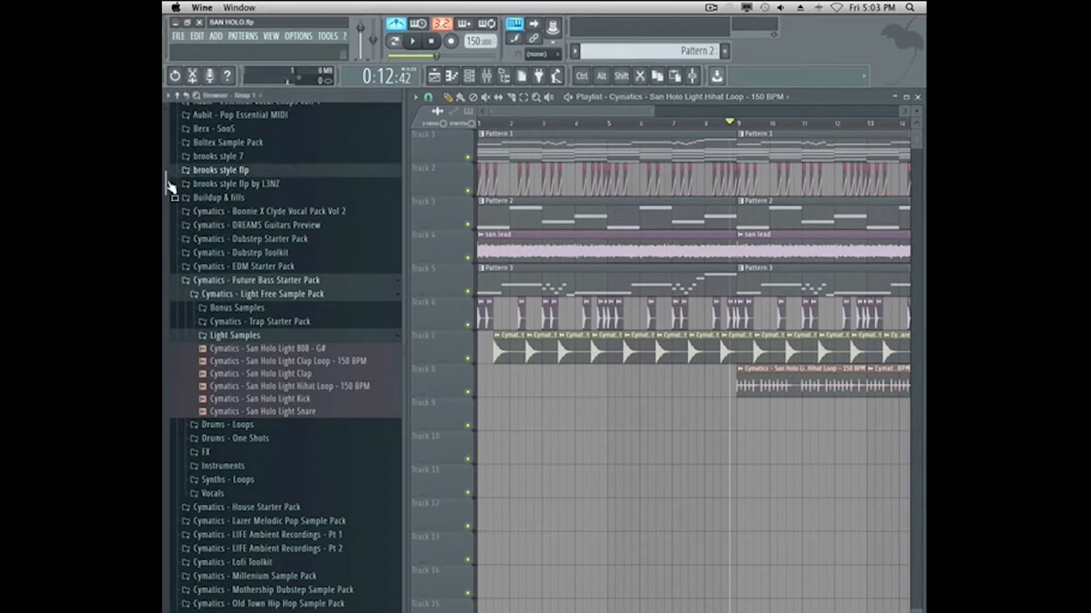
# Place the Cymatics San Holo Light Fill from the Future Bass drum fills on Track 9, leading into bar 9, and play it.
pyautogui.moveTo(168, 190); pyautogui.dragTo(215, 247)
pyautogui.click(230, 244)
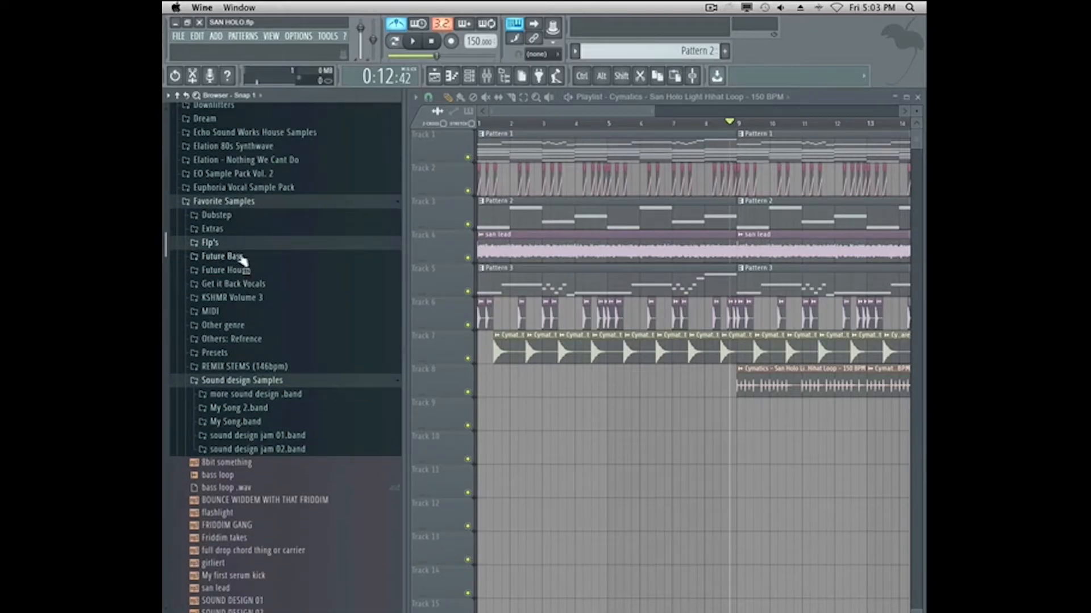
pyautogui.click(241, 258)
pyautogui.click(227, 246)
pyautogui.moveTo(272, 272); pyautogui.dragTo(672, 404)
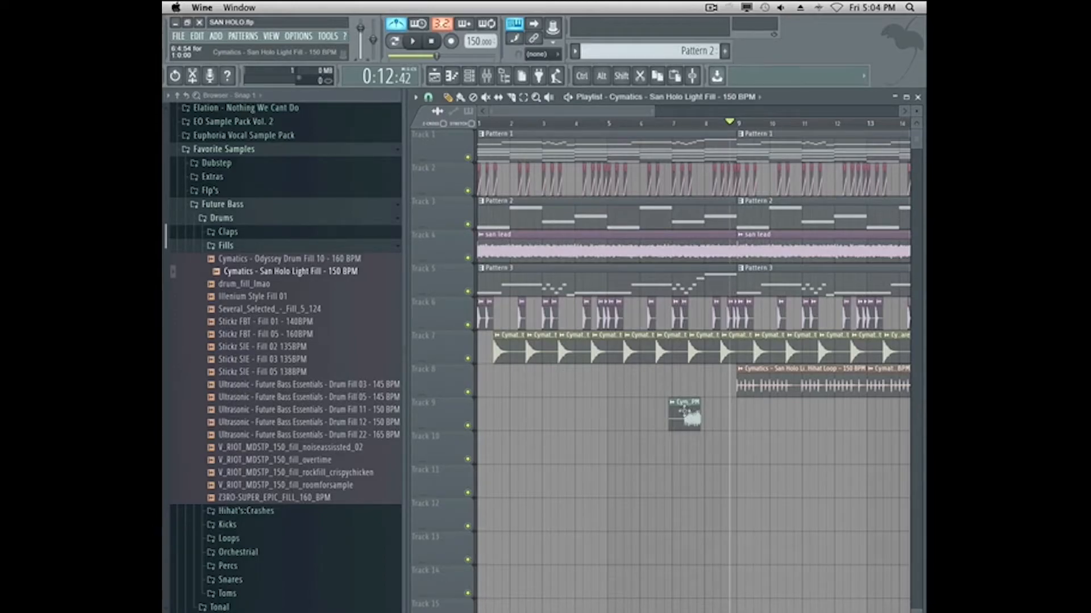
pyautogui.moveTo(702, 421); pyautogui.dragTo(726, 423)
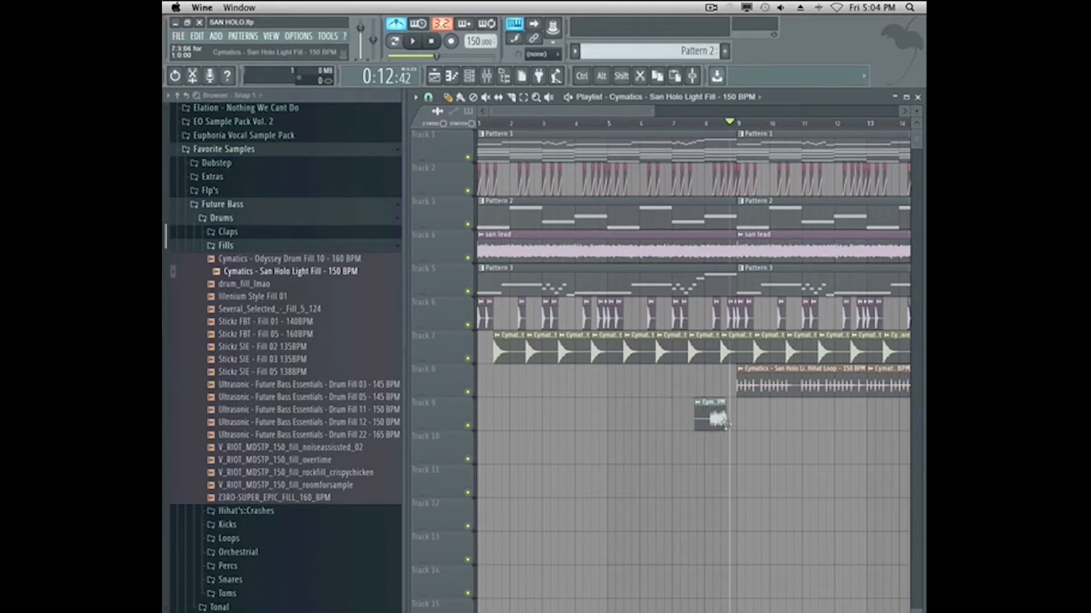
pyautogui.press('space')
pyautogui.press('space')
# Move the whole arrangement eight bars later so it starts at bar 9.
pyautogui.moveTo(653, 112); pyautogui.dragTo(476, 431)
pyautogui.moveTo(511, 136); pyautogui.dragTo(651, 137)
pyautogui.moveTo(737, 114); pyautogui.dragTo(903, 112)
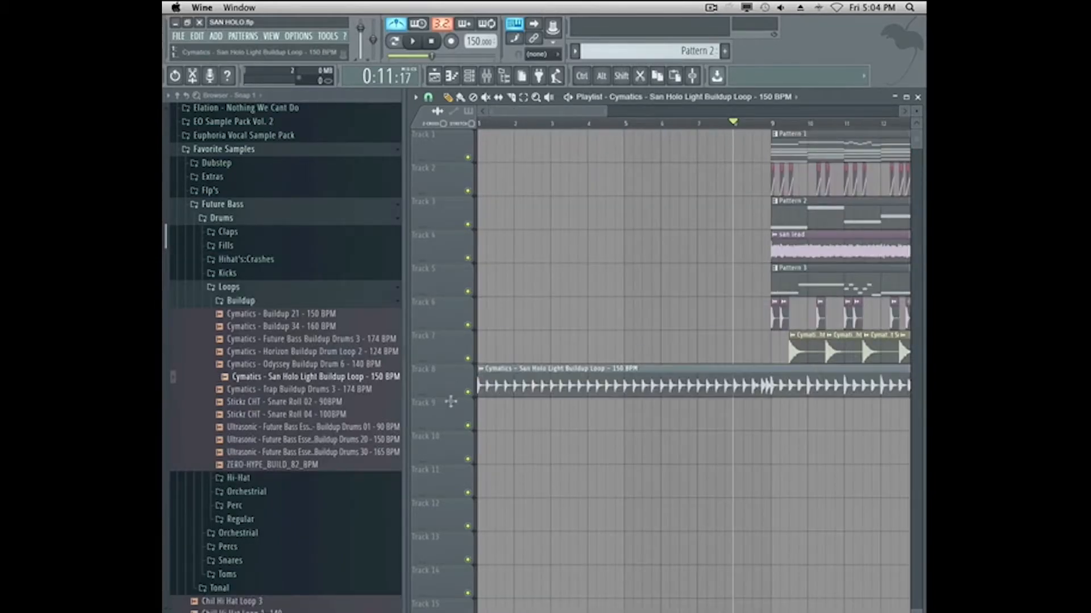
# Place the San Holo Light Buildup Loop at bar 1, trim it to end at bar 8, and move it to Track 10.
pyautogui.moveTo(445, 397); pyautogui.dragTo(514, 387)
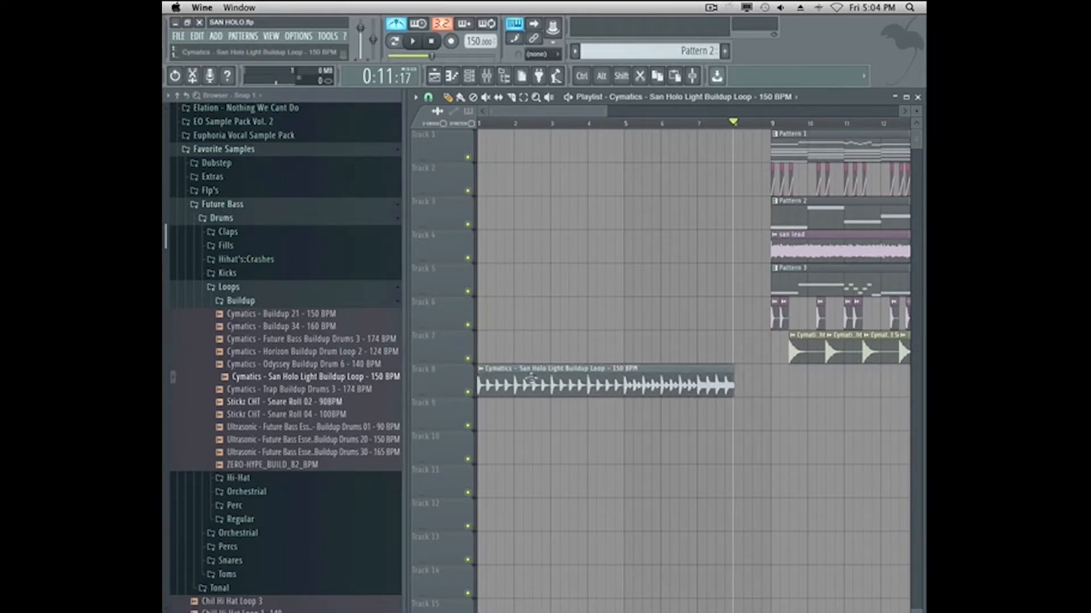
pyautogui.moveTo(606, 112); pyautogui.dragTo(493, 164)
pyautogui.moveTo(481, 387); pyautogui.dragTo(396, 381)
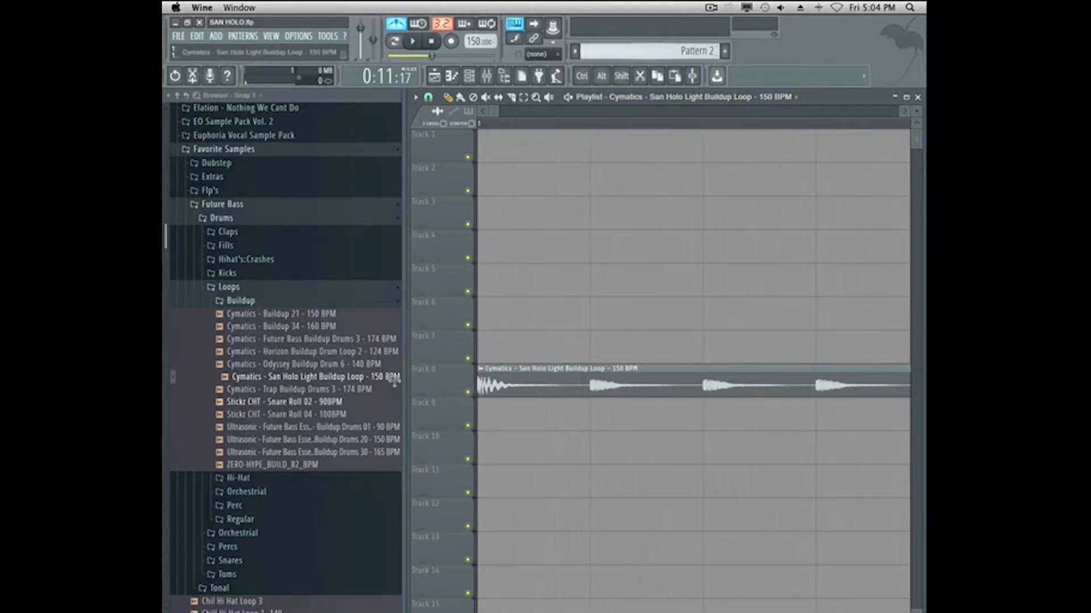
pyautogui.moveTo(497, 112); pyautogui.dragTo(652, 196)
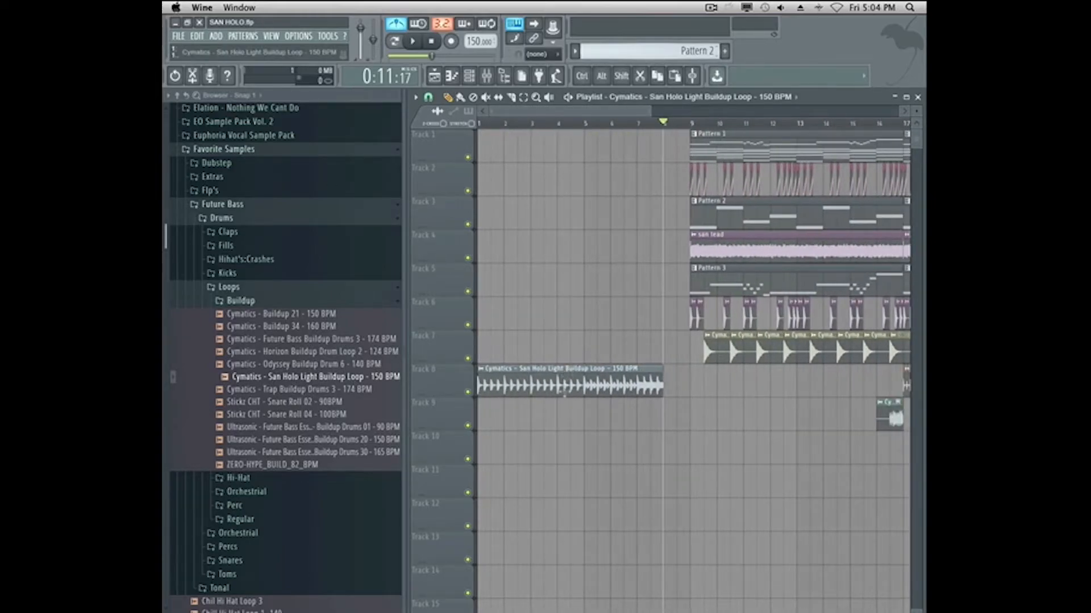
pyautogui.moveTo(567, 384); pyautogui.dragTo(545, 459)
# Start Pattern 4, add a Harmor channel, and show it in the channel rack.
pyautogui.click(657, 101)
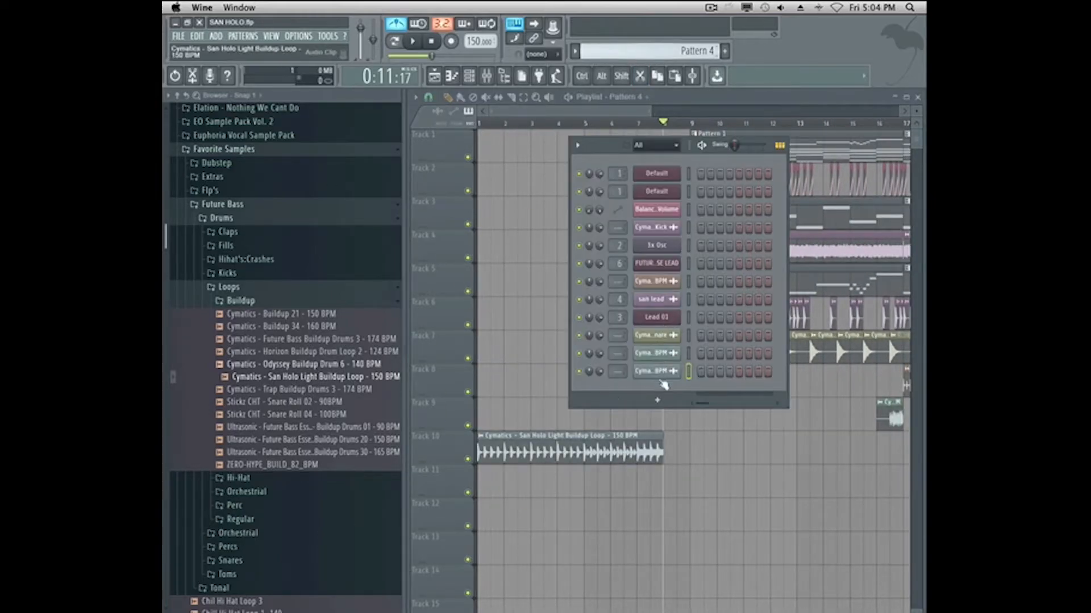
pyautogui.click(657, 401)
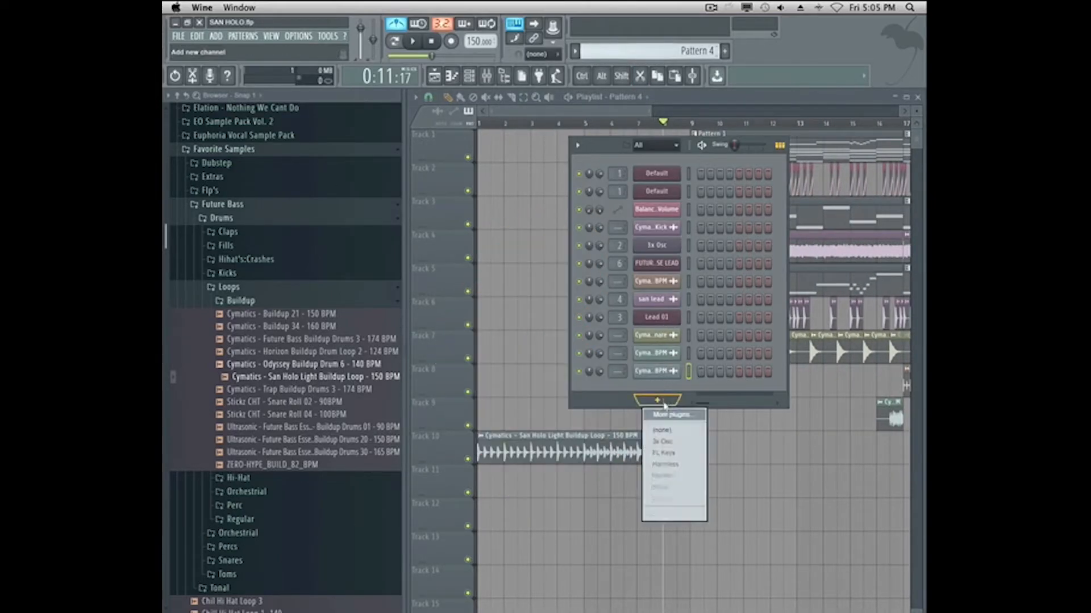
pyautogui.click(666, 450)
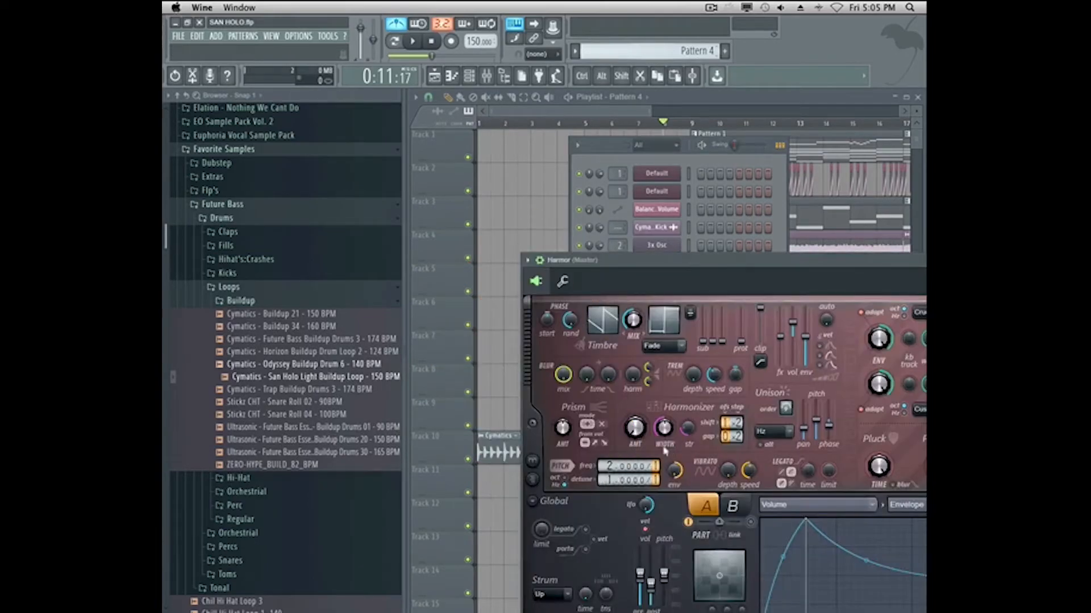
pyautogui.click(943, 369)
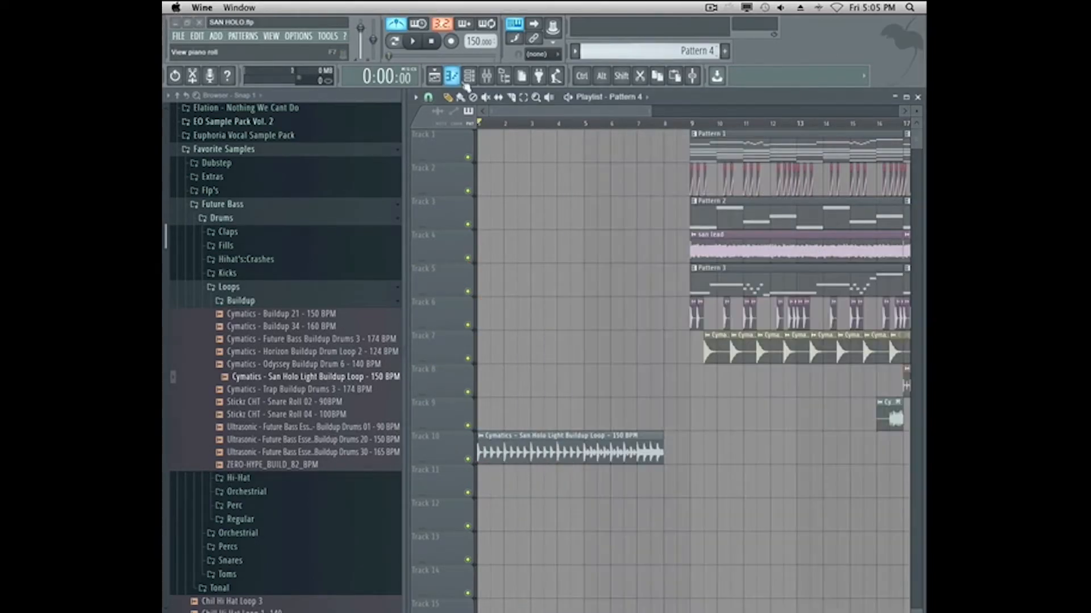
pyautogui.click(453, 80)
pyautogui.click(454, 81)
pyautogui.click(469, 82)
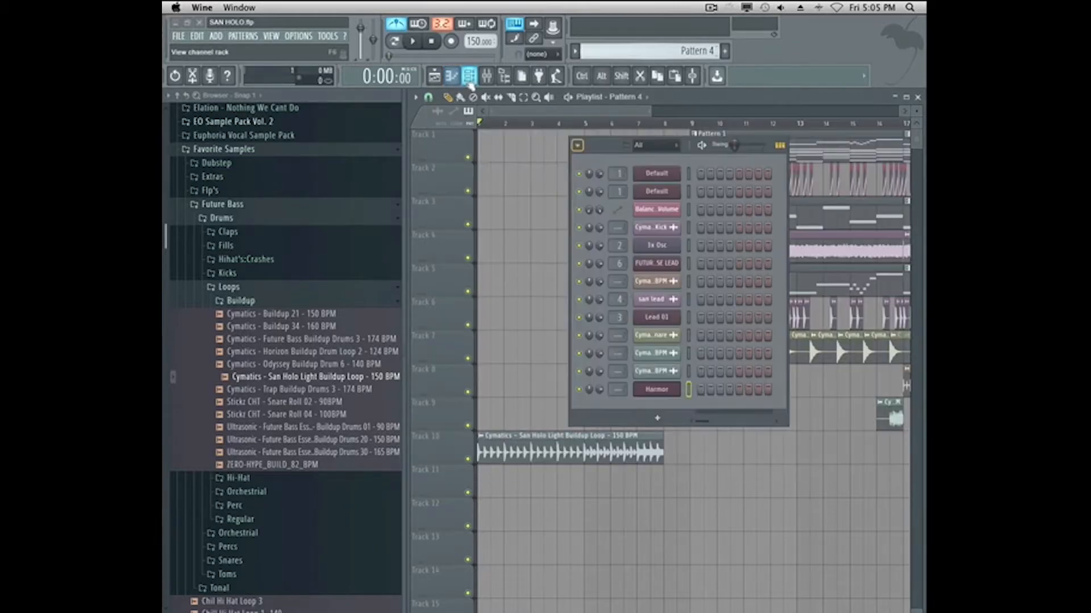
pyautogui.rightClick(669, 385)
pyautogui.click(701, 389)
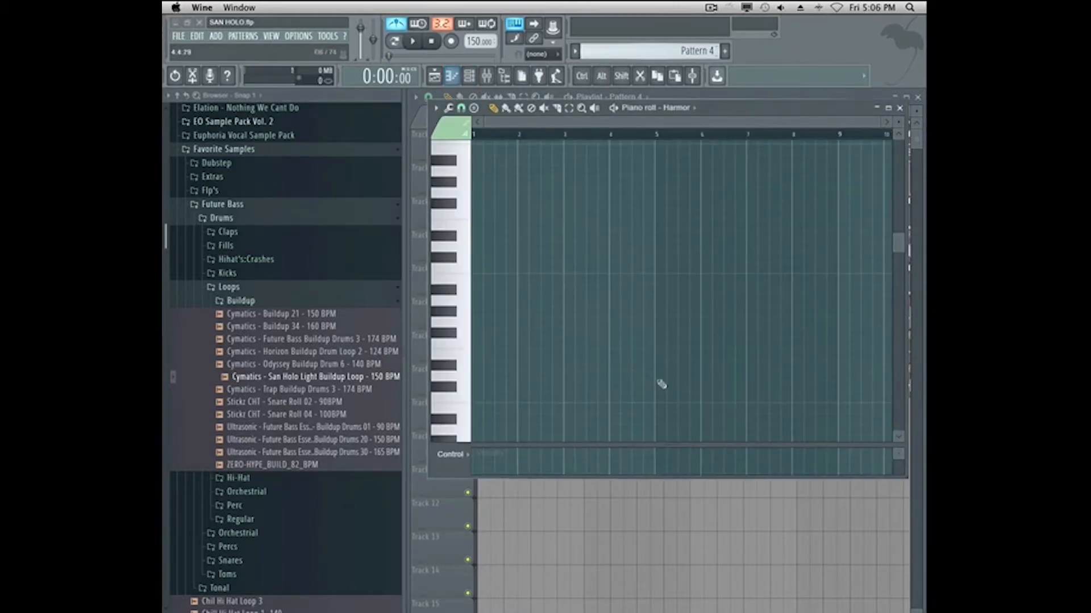
pyautogui.click(890, 105)
# Load the Default preset in the new Harmor channel and move its plugin window clear of the channel rack.
pyautogui.rightClick(676, 382)
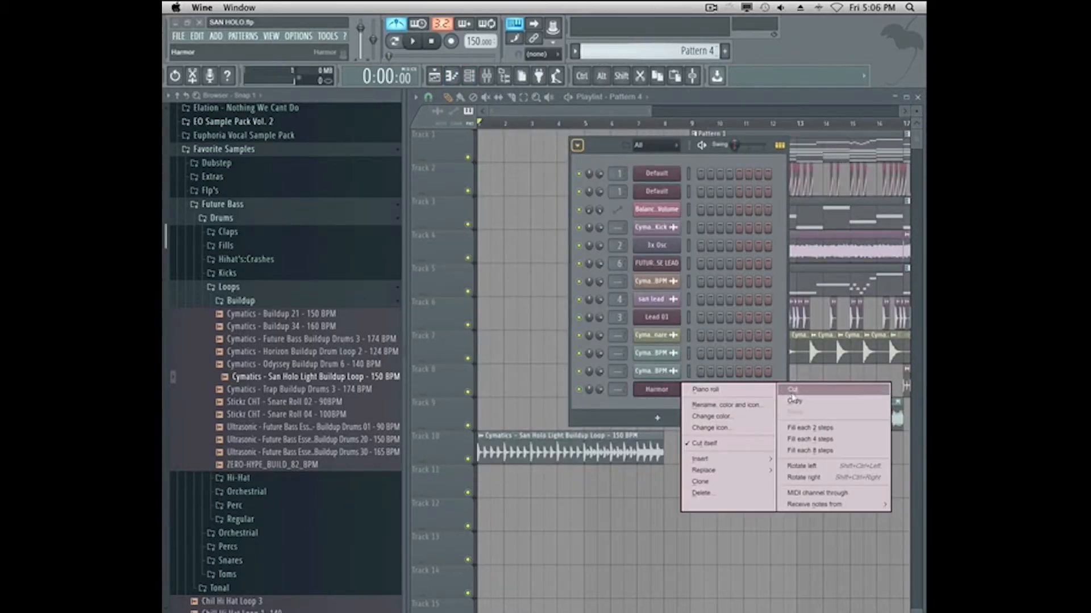
pyautogui.click(699, 389)
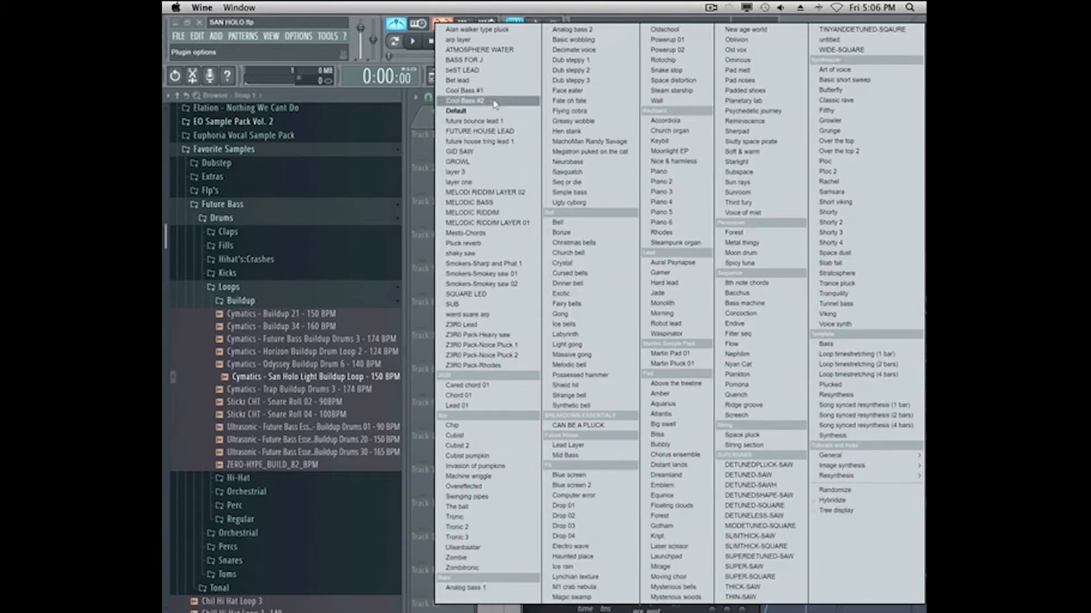
pyautogui.click(765, 260)
pyautogui.moveTo(774, 274); pyautogui.dragTo(676, 114)
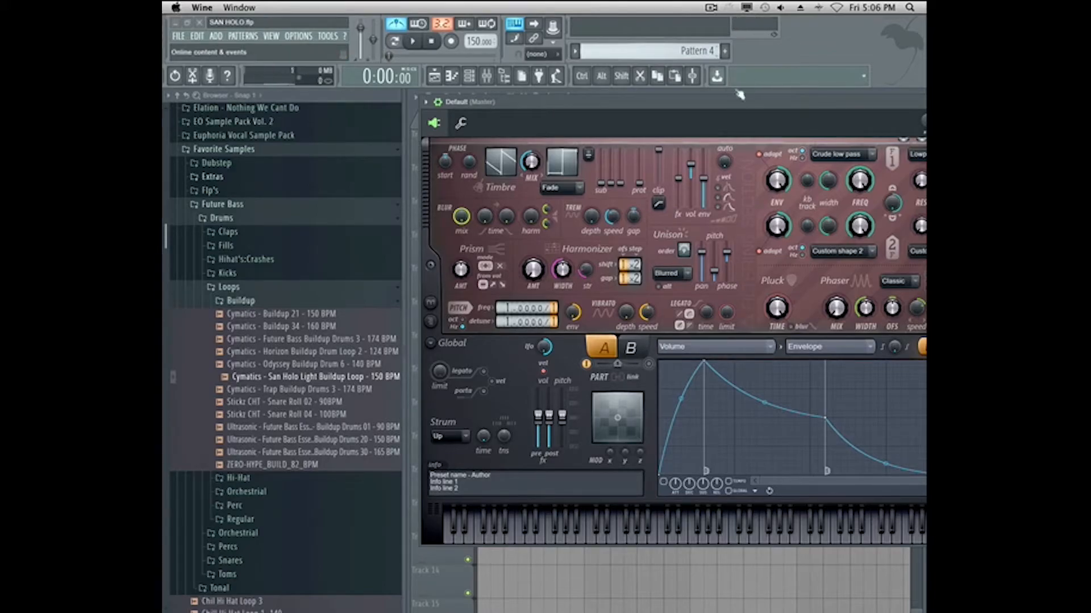
pyautogui.moveTo(732, 101); pyautogui.dragTo(646, 295)
# Copy the chord notes from the first channel in Pattern 1 into the Harmor channel in Pattern 4.
pyautogui.scroll(3, 676, 51)
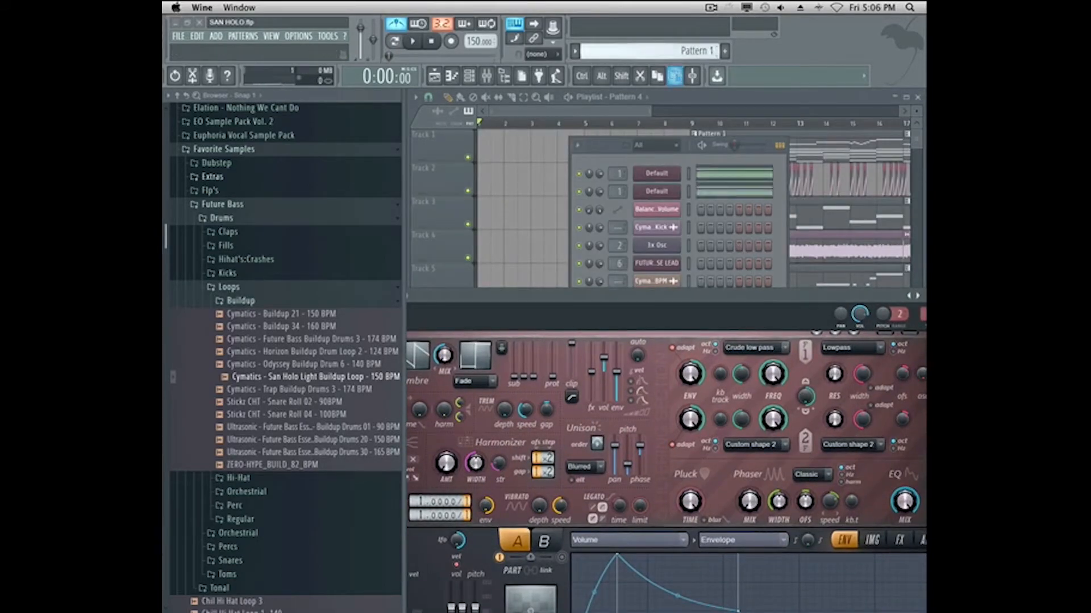
pyautogui.rightClick(662, 173)
pyautogui.click(667, 64)
pyautogui.scroll(-3, 643, 49)
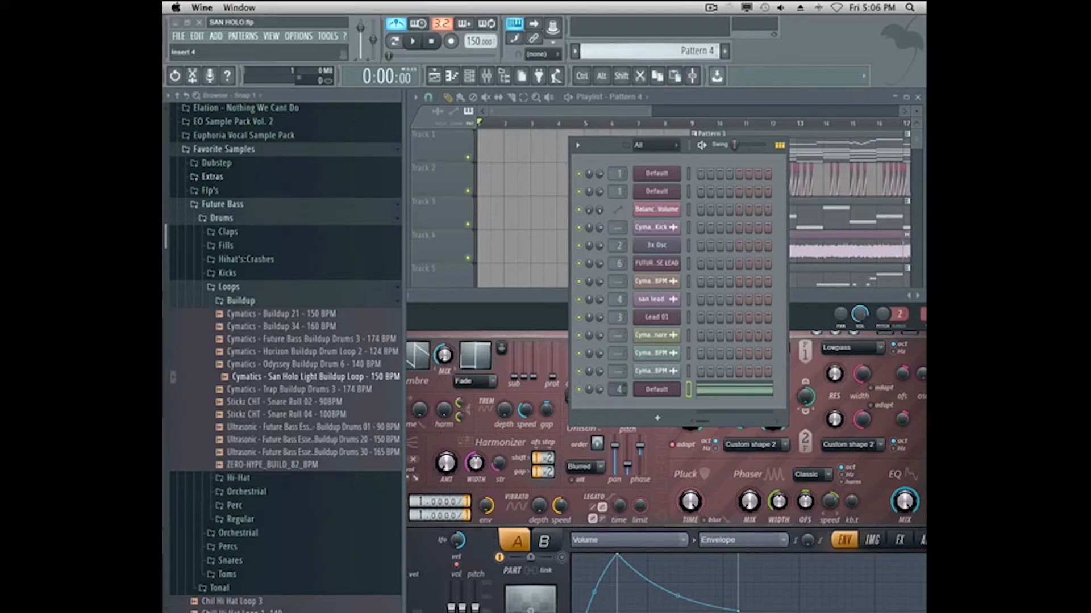
# Route the Harmor channel to Insert 7 and add Gross Beat in effect slot 8.
pyautogui.click(486, 73)
pyautogui.click(818, 271)
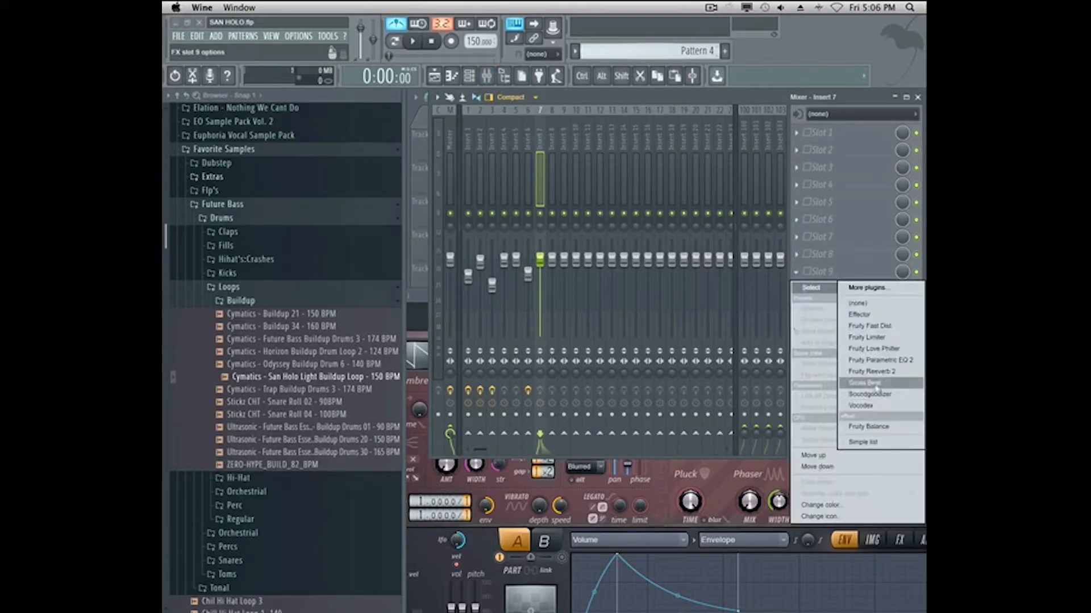
pyautogui.click(818, 254)
pyautogui.click(818, 254)
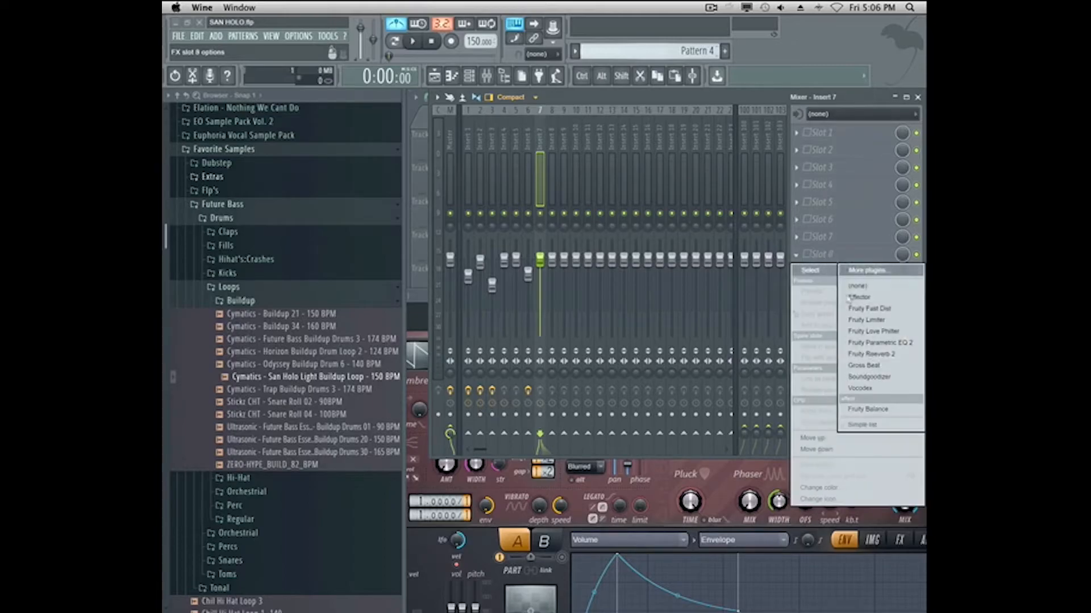
pyautogui.click(864, 363)
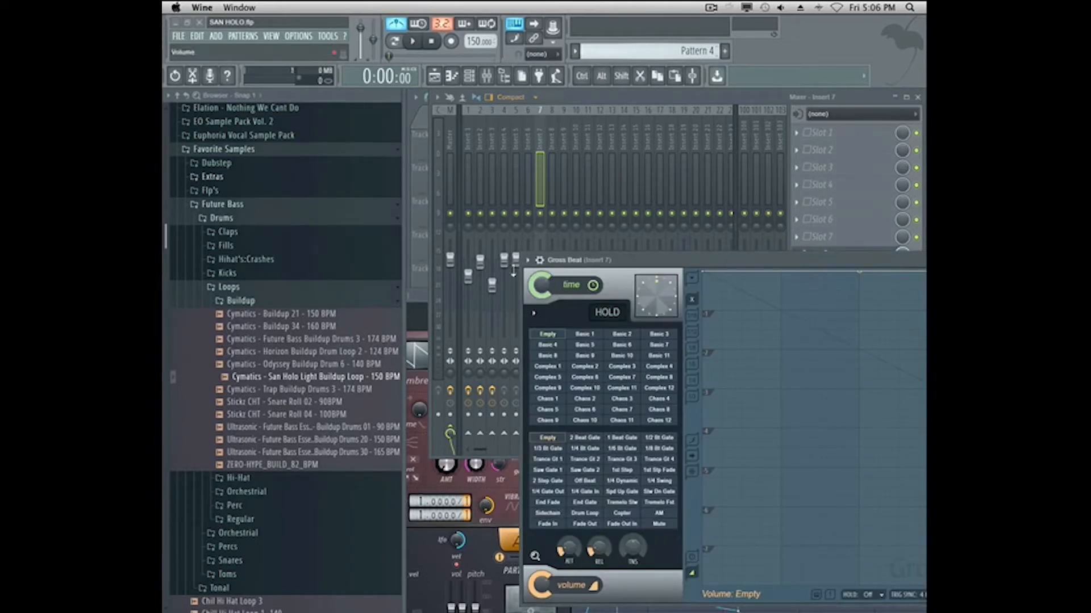
# Load the sanny preset in Gross Beat, audition the chords, and close the mixer and plugin windows.
pyautogui.click(528, 260)
pyautogui.moveTo(574, 300)
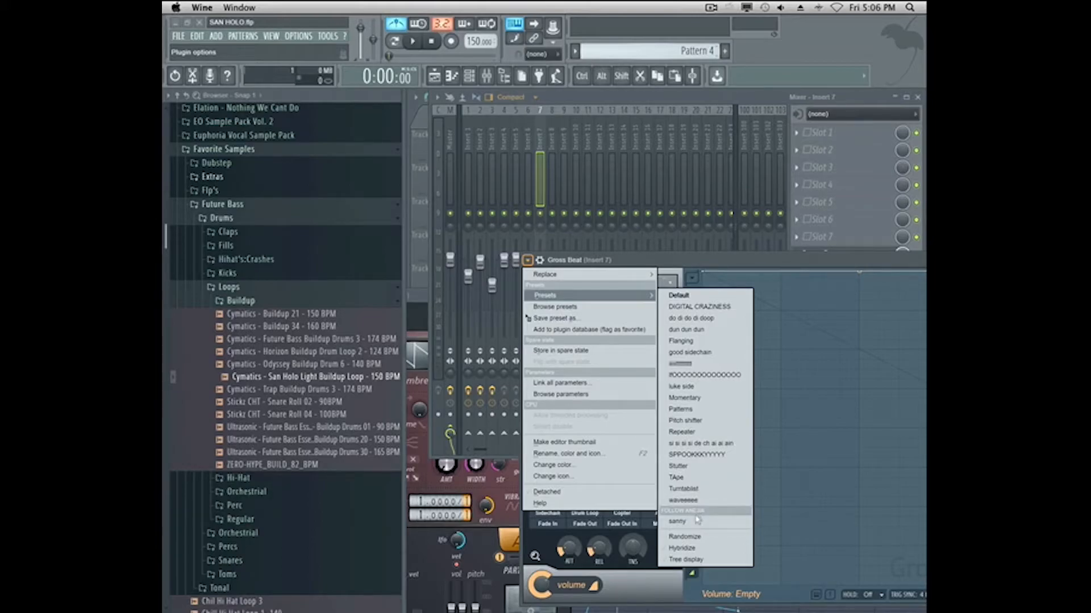
pyautogui.click(696, 520)
pyautogui.moveTo(731, 261); pyautogui.dragTo(551, 134)
pyautogui.press('space')
pyautogui.press('space')
pyautogui.click(917, 105)
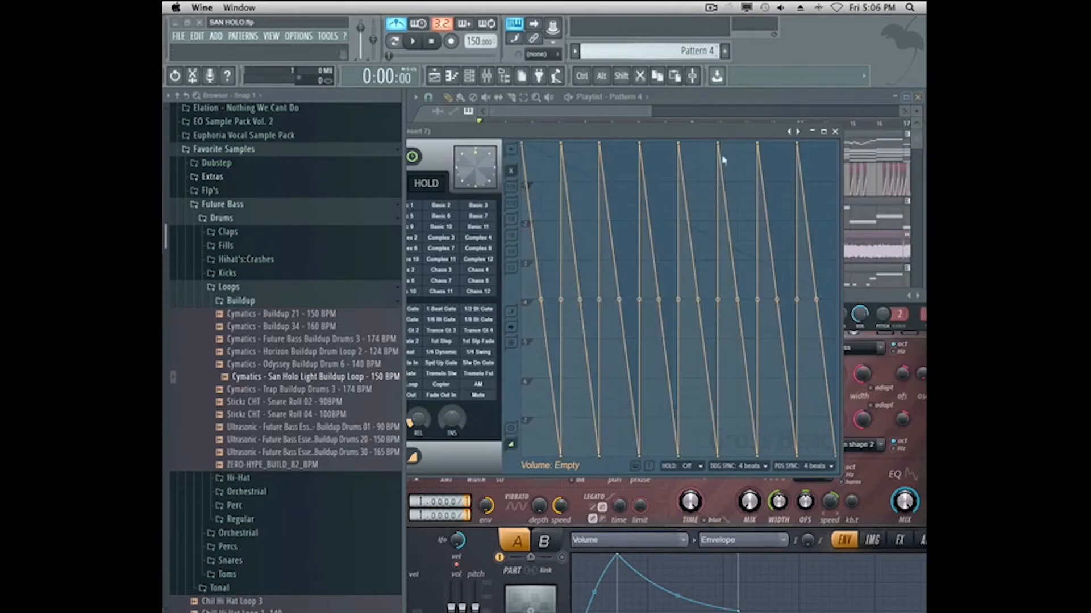
pyautogui.click(834, 132)
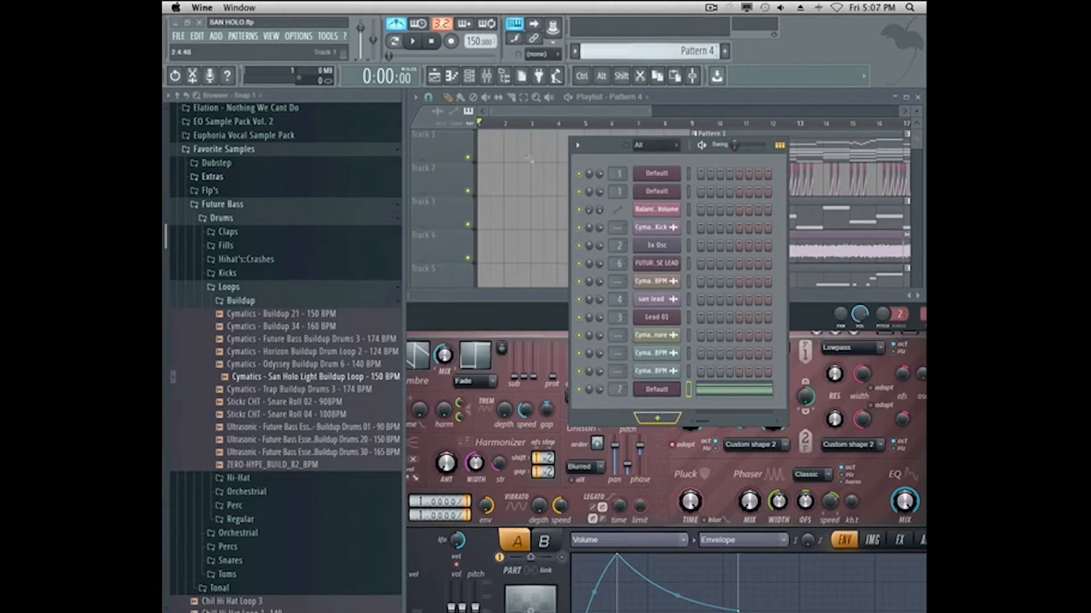
# Place Pattern 4 on Track 1 at bar 1, play it, and trim the clip to seven bars.
pyautogui.click(487, 158)
pyautogui.press('space')
pyautogui.moveTo(649, 111); pyautogui.dragTo(634, 111)
pyautogui.press('space')
pyautogui.moveTo(711, 143); pyautogui.dragTo(709, 143)
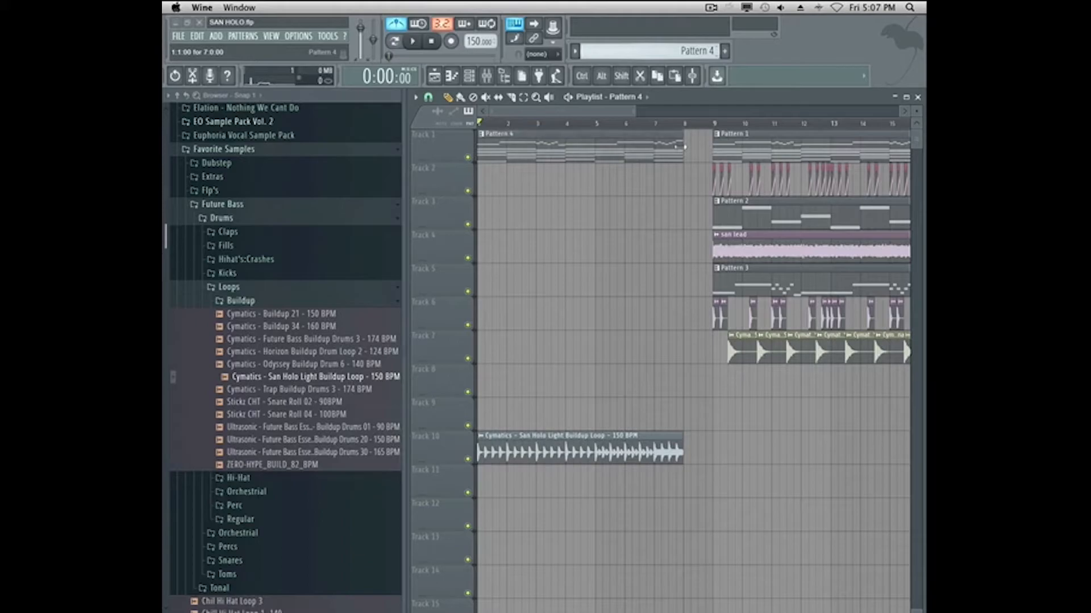
# Copy the lowest notes of the Insert 7 Harmor channel from its Pattern 4 piano roll.
pyautogui.moveTo(632, 112); pyautogui.dragTo(548, 113)
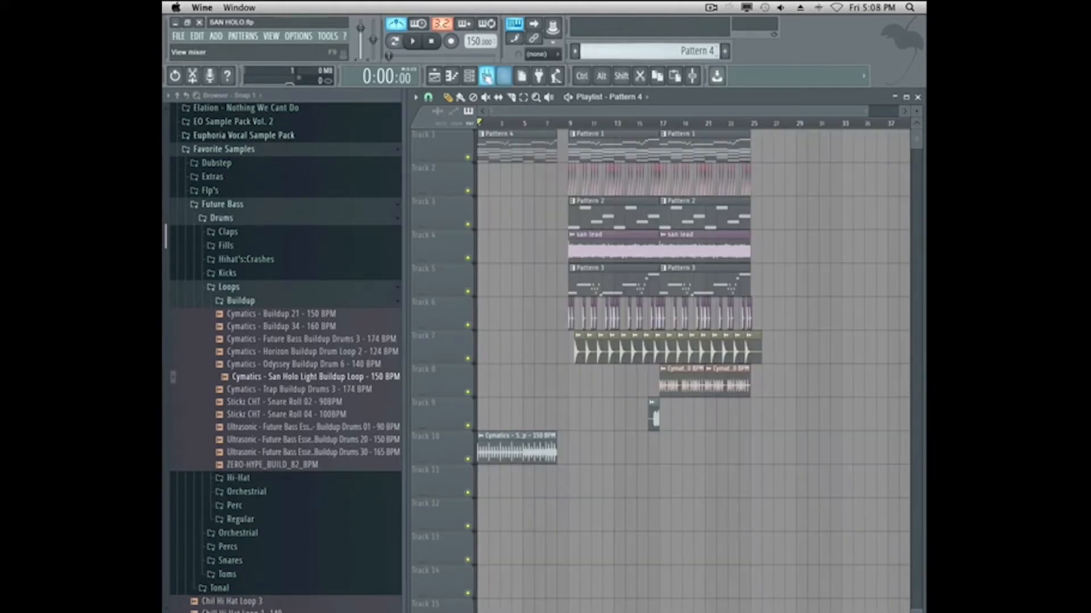
pyautogui.click(476, 76)
pyautogui.click(480, 76)
pyautogui.click(480, 76)
pyautogui.click(657, 419)
pyautogui.click(659, 424)
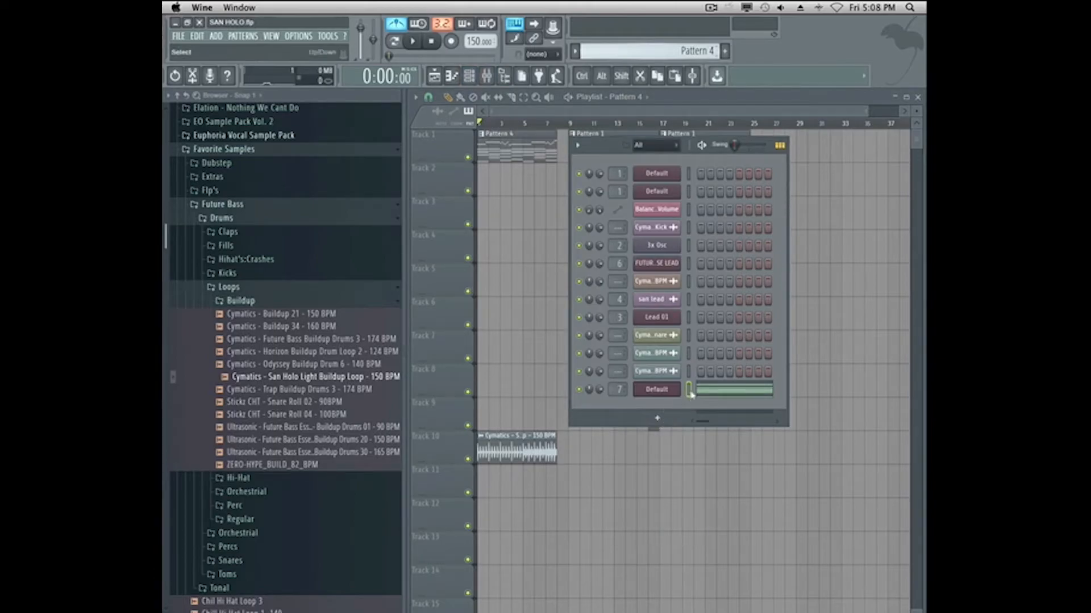
pyautogui.click(710, 393)
pyautogui.moveTo(856, 394); pyautogui.dragTo(382, 528)
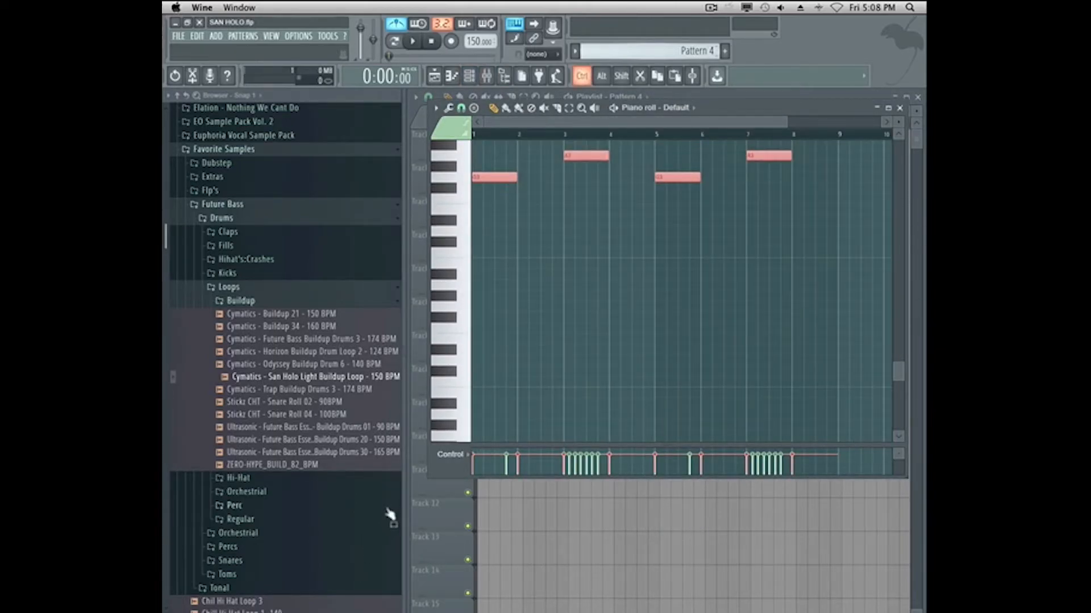
pyautogui.press('Escape')
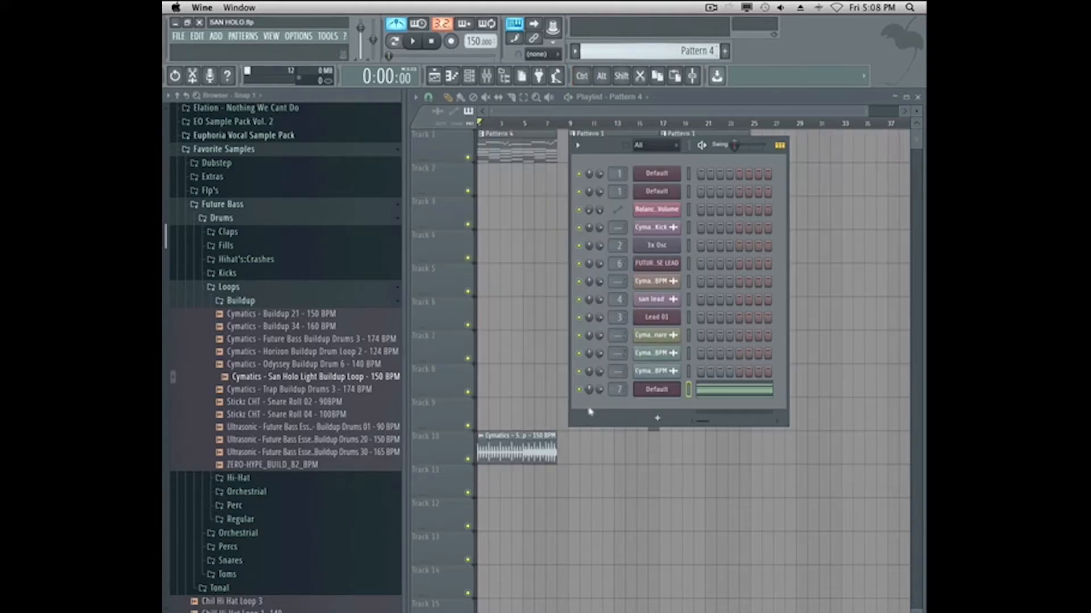
# Add a second Harmor channel to Pattern 4 and load its Default preset.
pyautogui.click(657, 421)
pyautogui.click(690, 493)
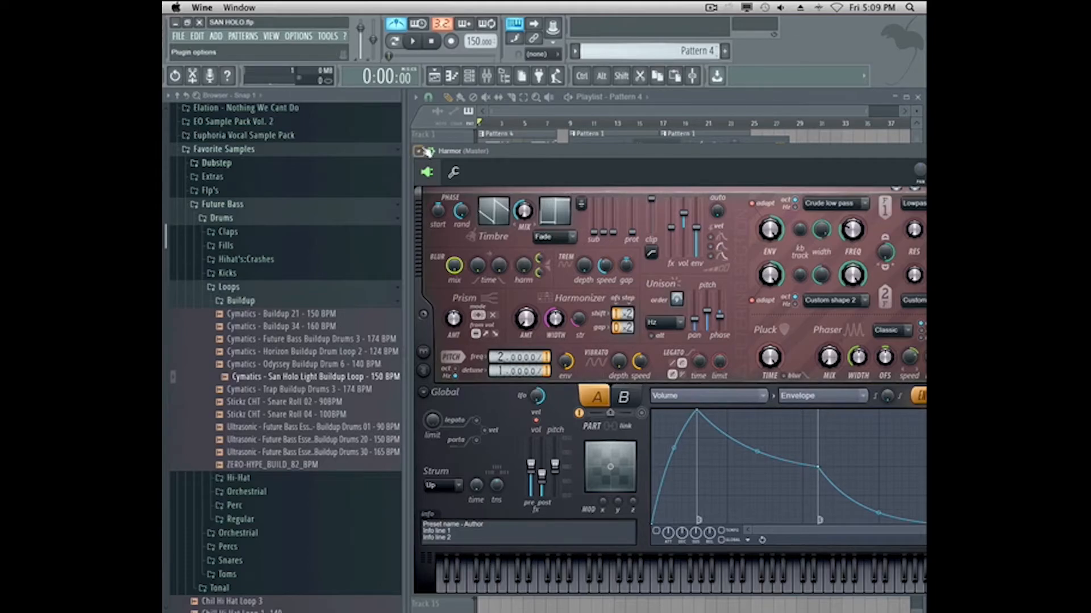
pyautogui.click(427, 152)
pyautogui.moveTo(429, 187)
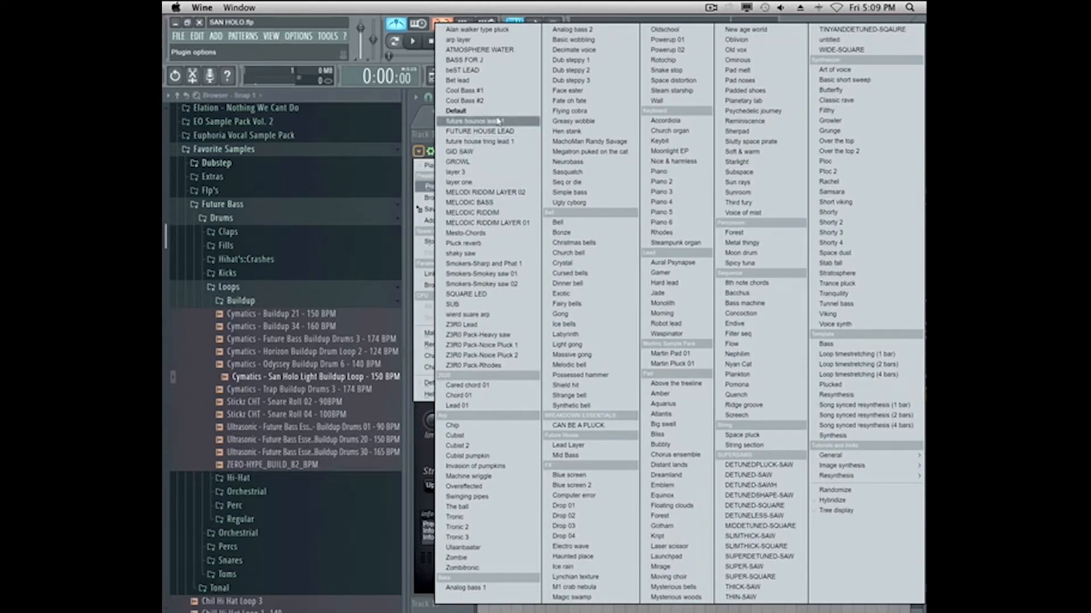
pyautogui.click(498, 120)
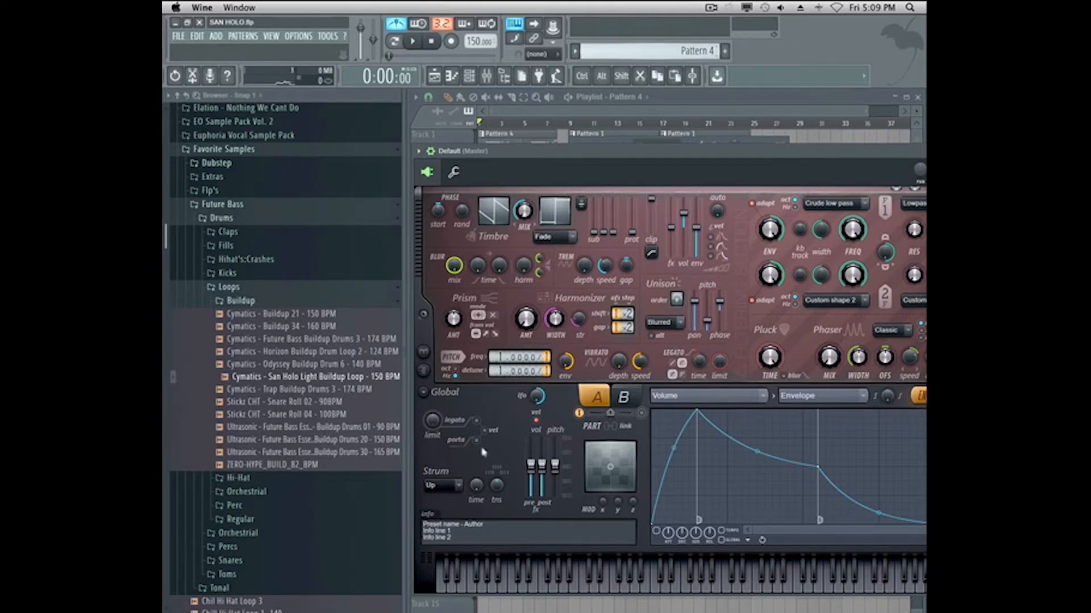
# Paste the copied notes into the second Harmor channel, play the pattern, and route the channel to Insert 7.
pyautogui.moveTo(742, 153); pyautogui.dragTo(698, 439)
pyautogui.rightClick(673, 407)
pyautogui.click(756, 413)
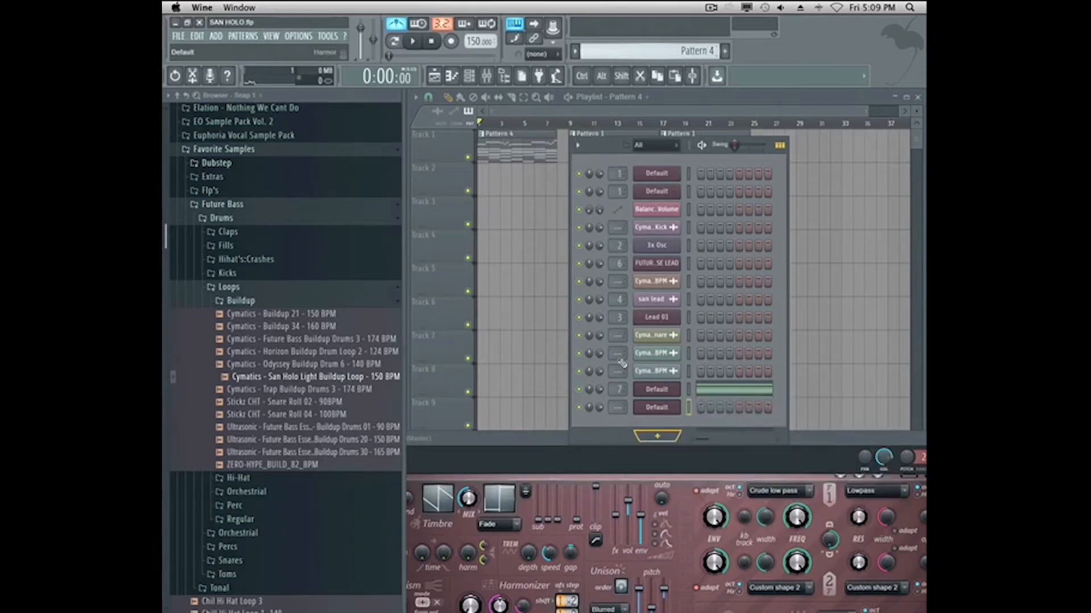
pyautogui.press('space')
pyautogui.click(899, 107)
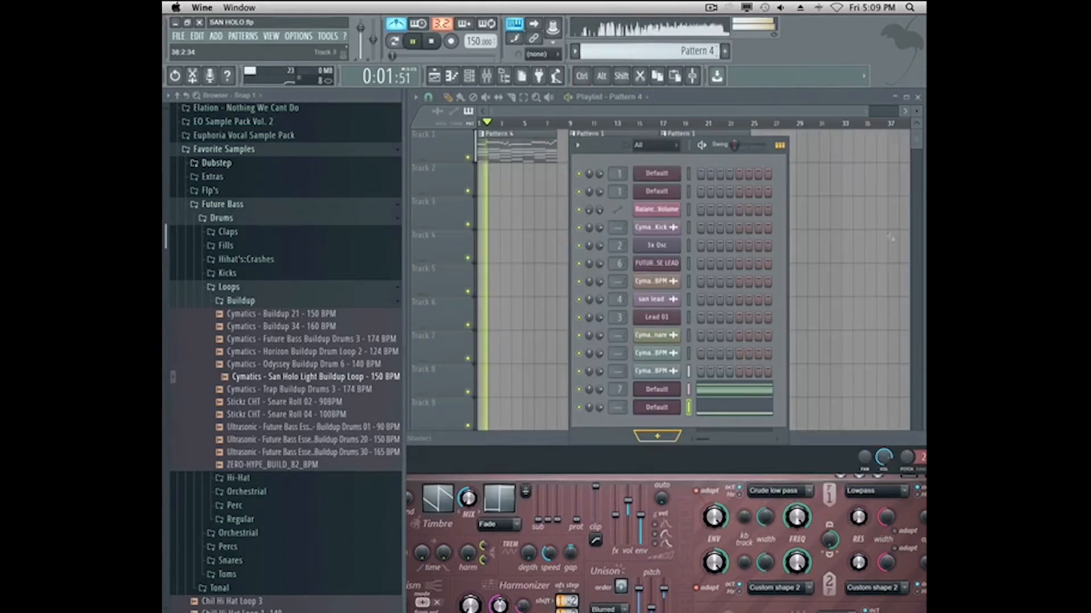
pyautogui.moveTo(592, 443); pyautogui.dragTo(562, 158)
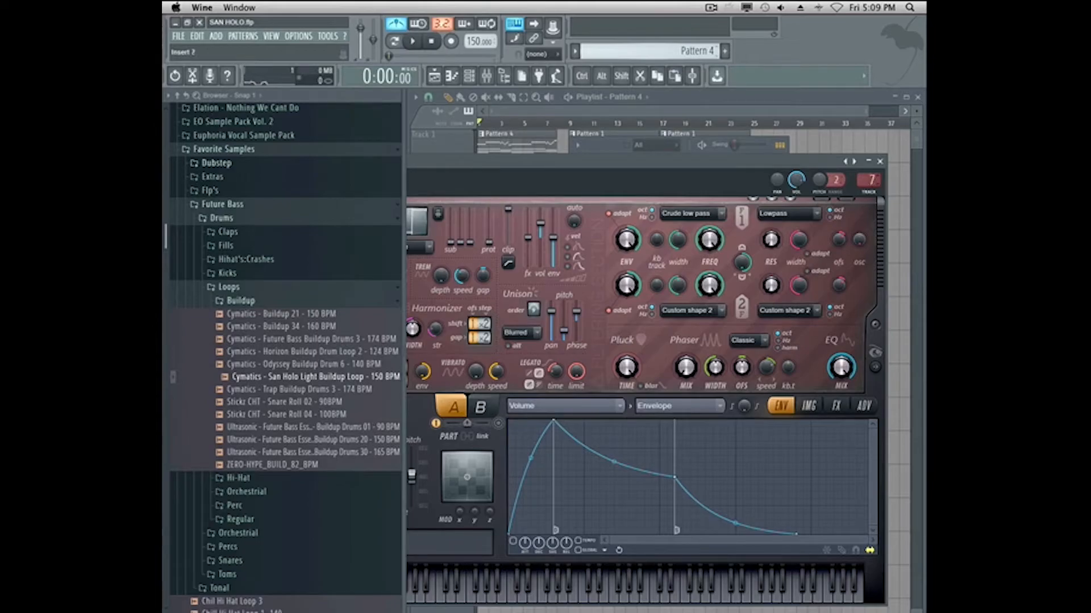
# Enable part B of the second Harmor and turn up its Harmonizer amount while Pattern 4 plays.
pyautogui.press('space')
pyautogui.moveTo(603, 163); pyautogui.dragTo(709, 134)
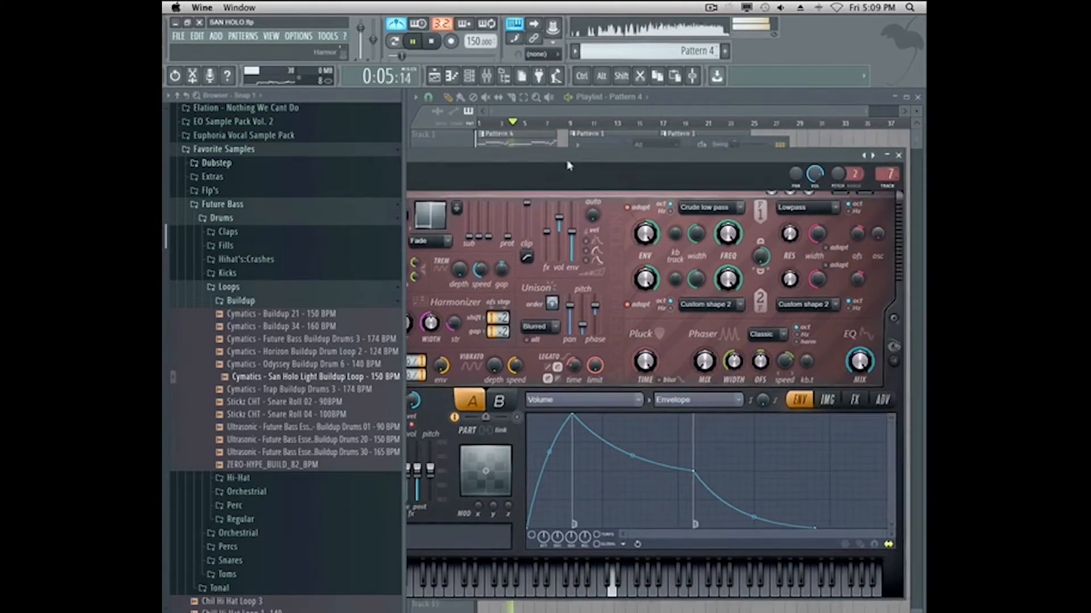
pyautogui.moveTo(568, 165); pyautogui.dragTo(458, 166)
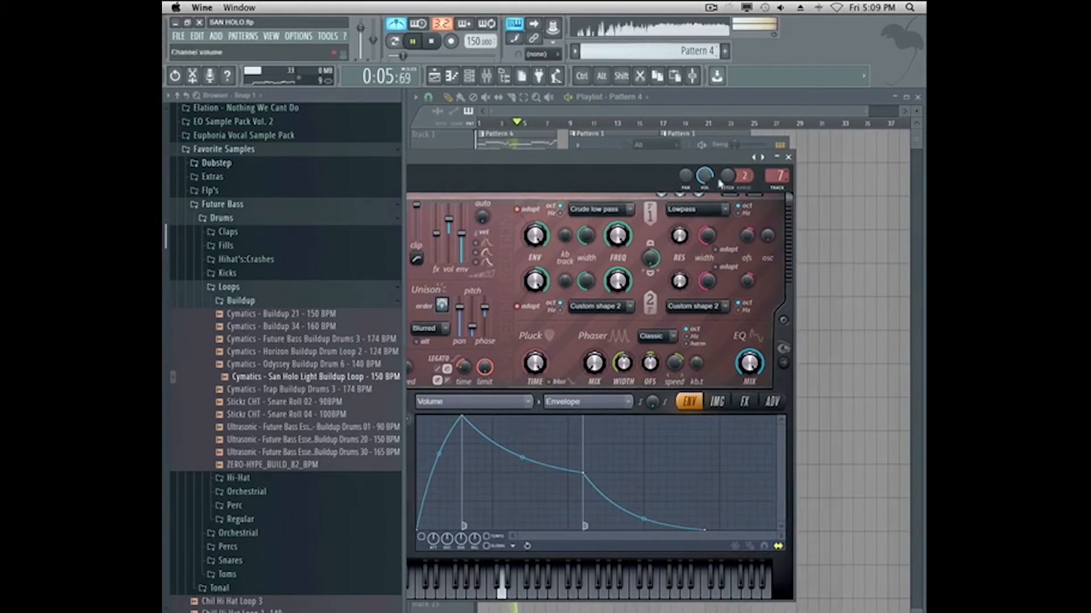
pyautogui.moveTo(625, 160); pyautogui.dragTo(833, 127)
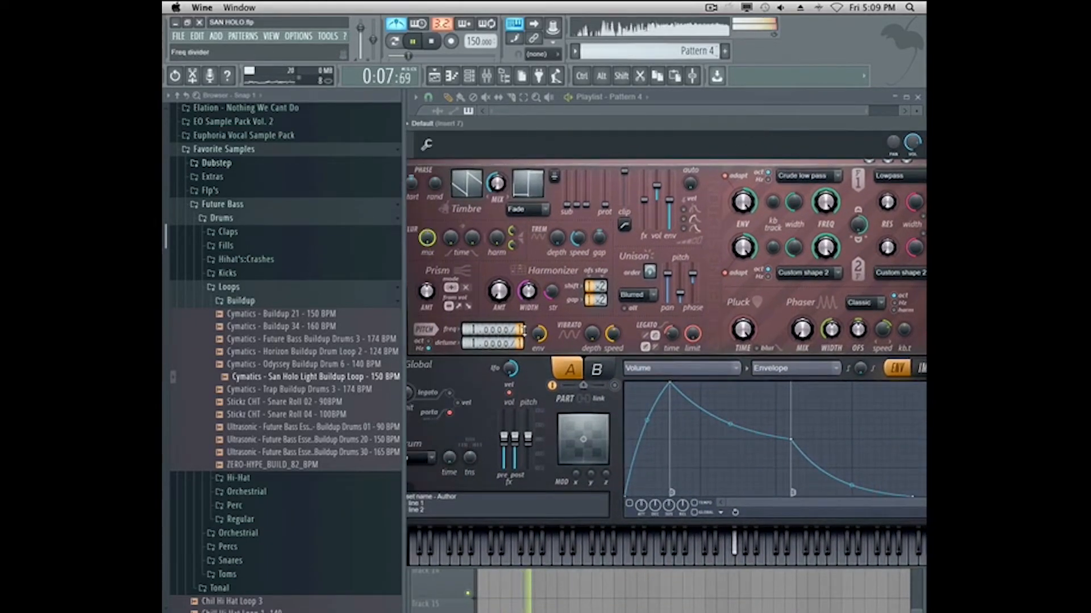
pyautogui.click(614, 386)
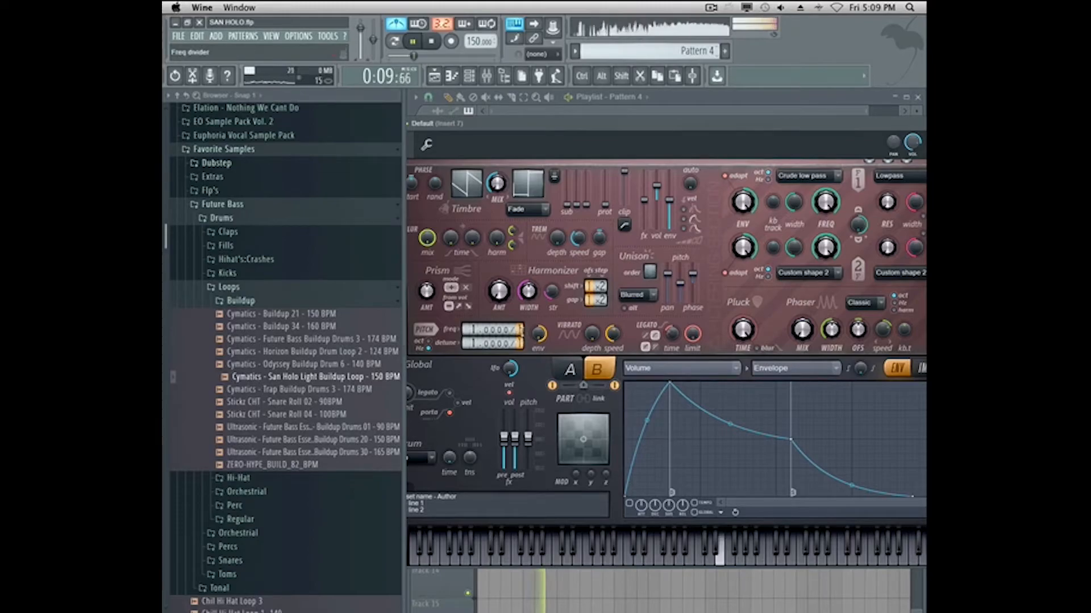
pyautogui.moveTo(520, 329); pyautogui.dragTo(522, 333)
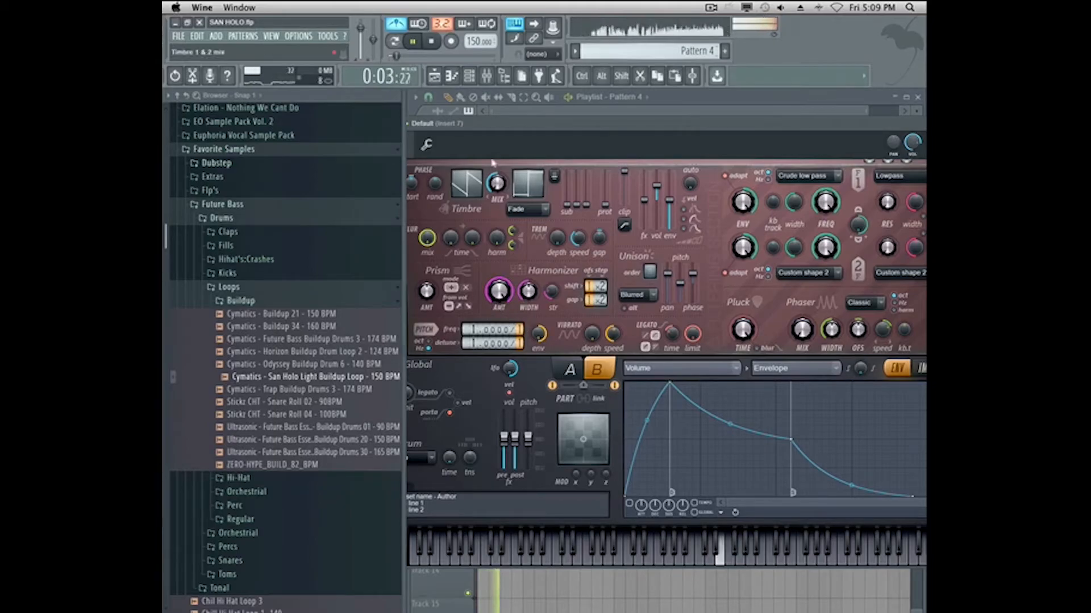
pyautogui.moveTo(583, 386); pyautogui.dragTo(577, 386)
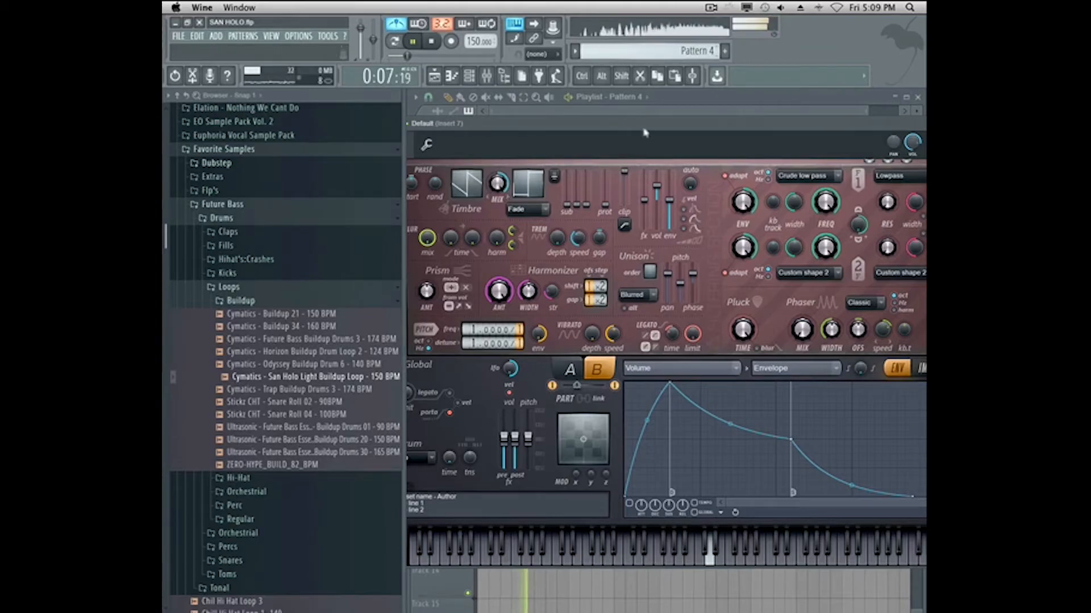
# Stop playback and shorten the Pattern 4 clip on Track 1 to two beats.
pyautogui.moveTo(645, 132); pyautogui.dragTo(396, 230)
pyautogui.click(734, 217)
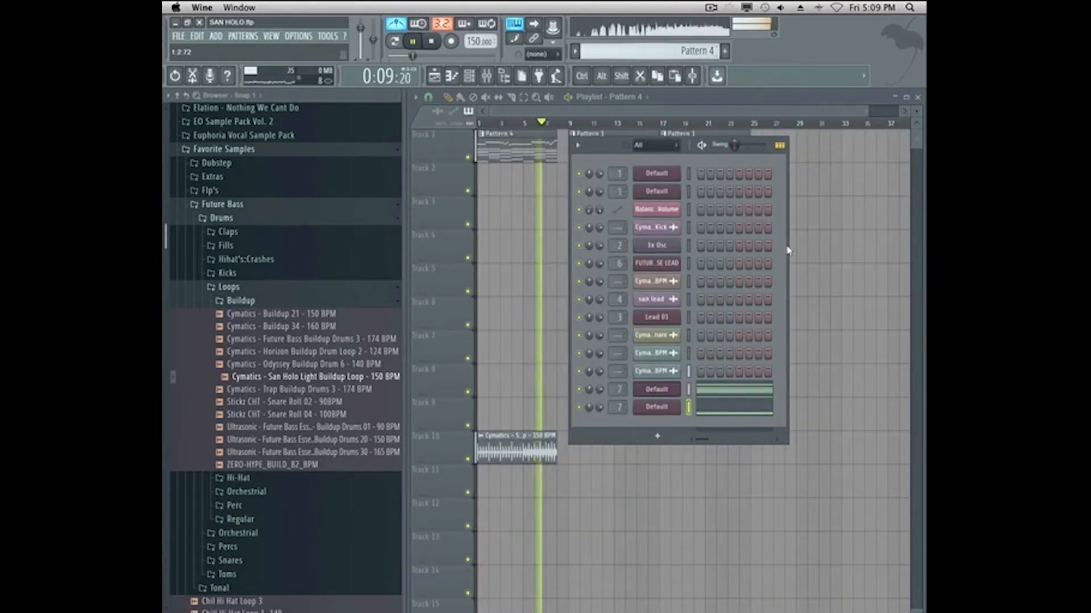
pyautogui.press('F6')
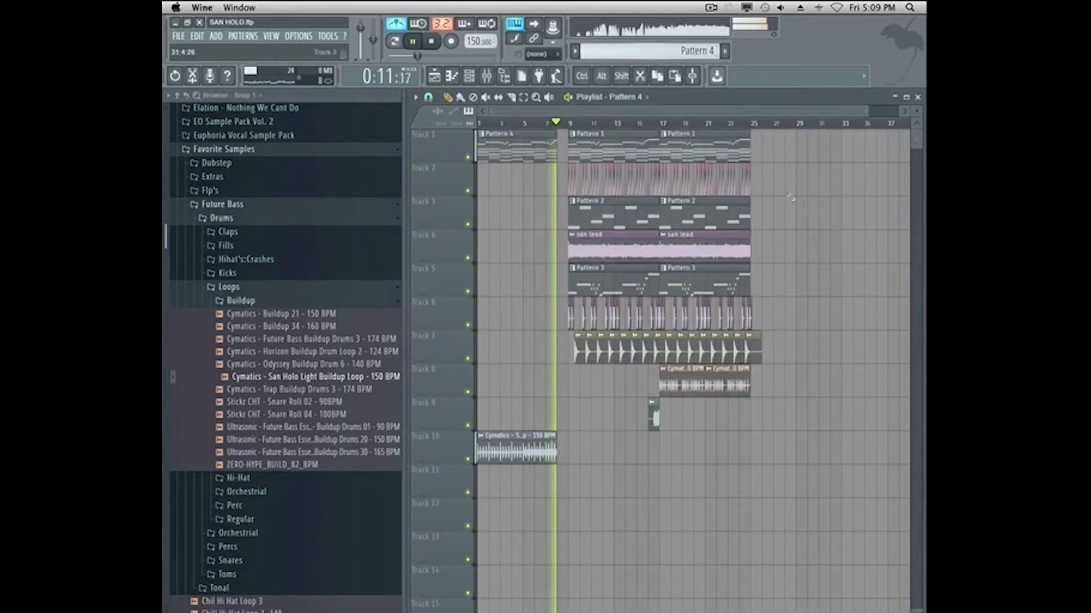
pyautogui.press('space')
pyautogui.moveTo(868, 116); pyautogui.dragTo(594, 115)
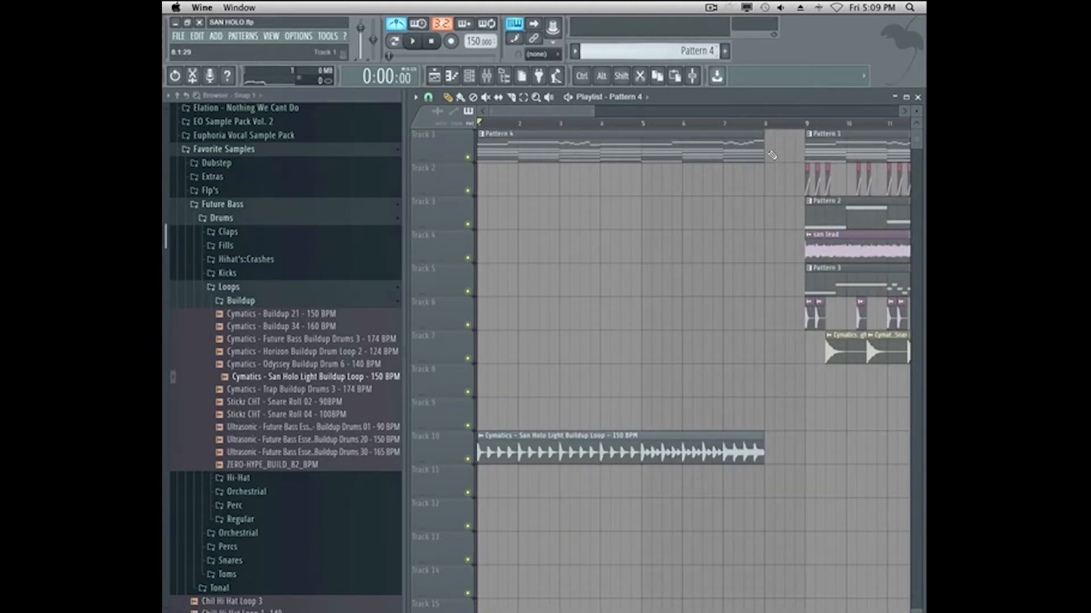
pyautogui.moveTo(766, 150); pyautogui.dragTo(518, 196)
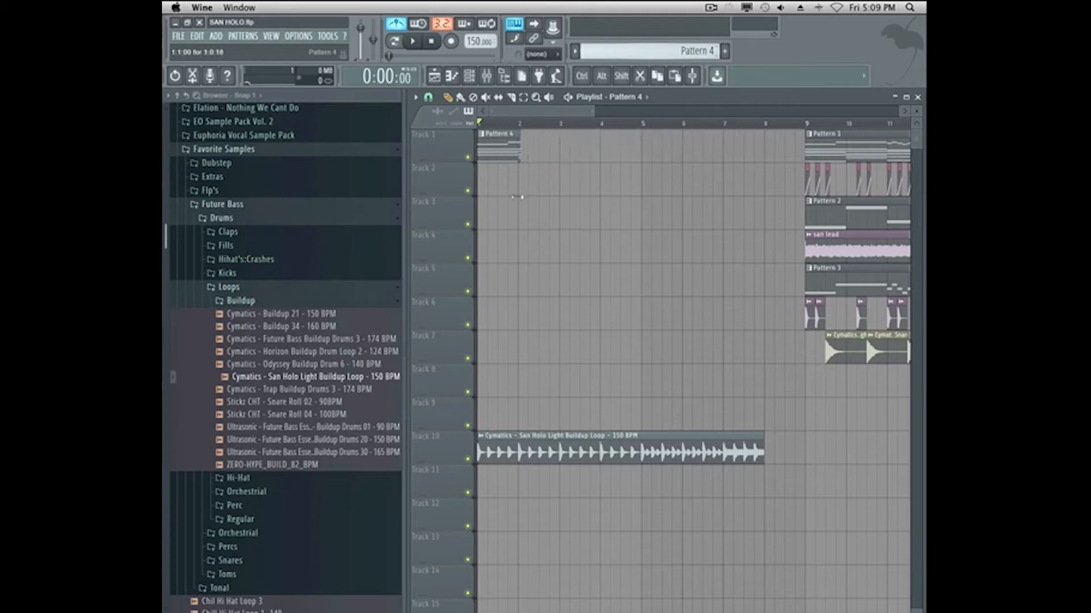
pyautogui.moveTo(591, 116); pyautogui.dragTo(512, 116)
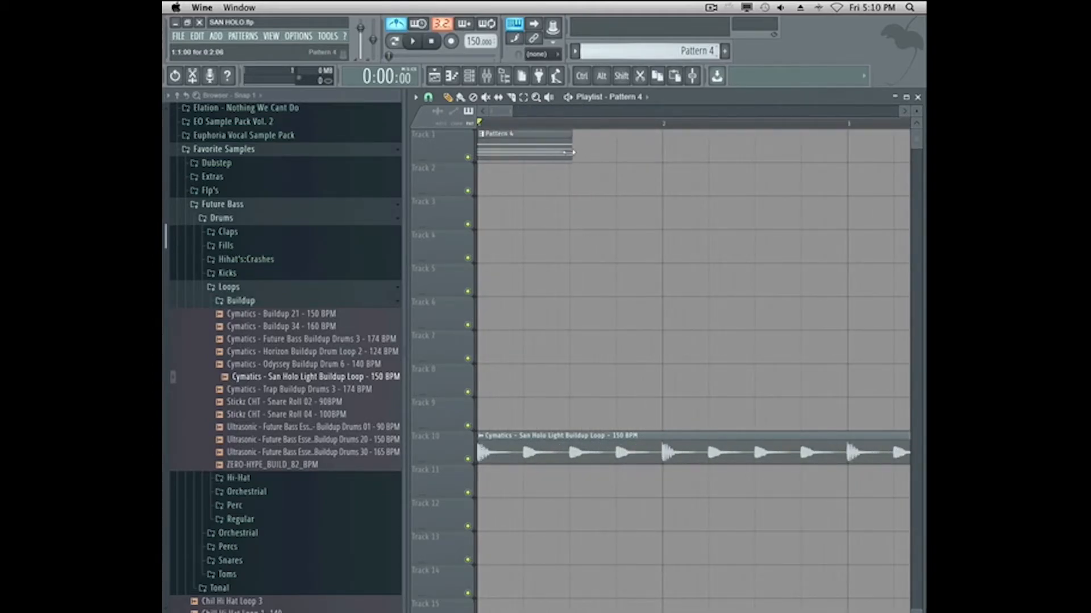
# Repeat the two-beat Pattern 4 clip back to back along Track 1 up to bar 8.
pyautogui.click(578, 157)
pyautogui.click(692, 158)
pyautogui.click(745, 154)
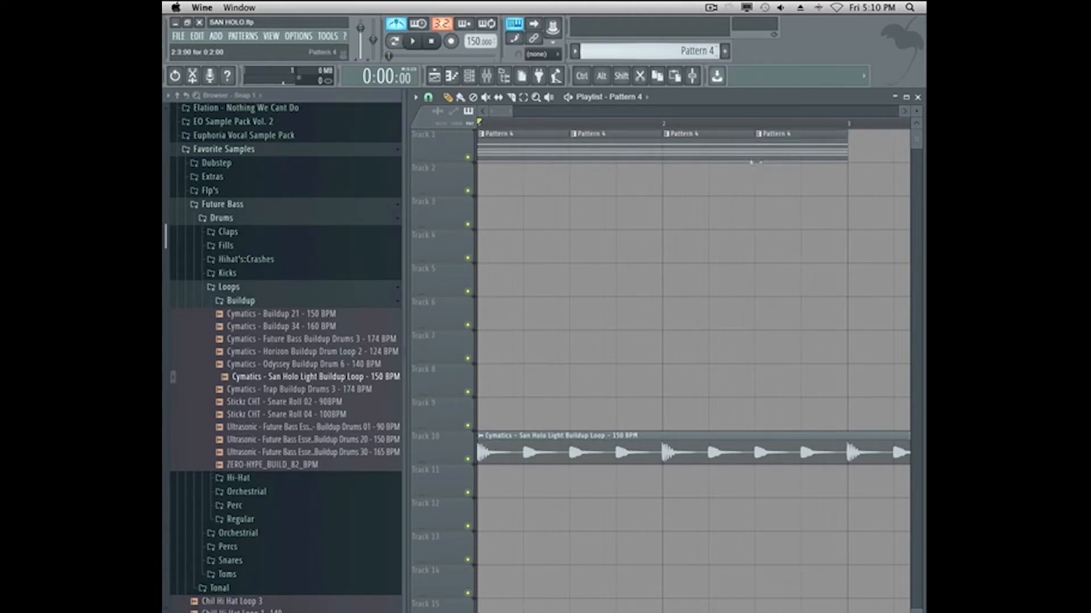
pyautogui.click(852, 155)
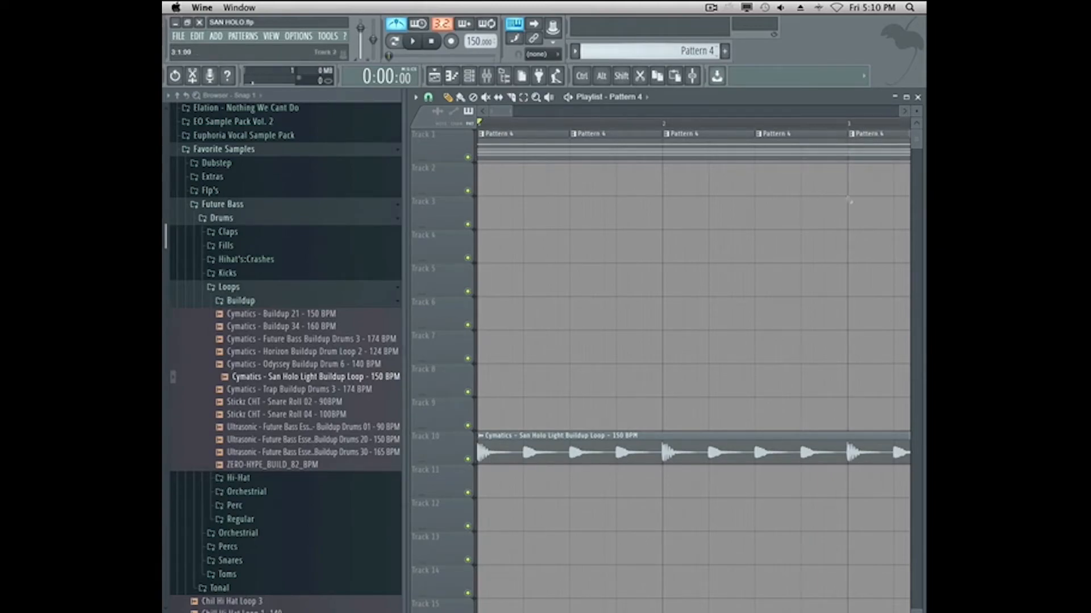
pyautogui.hscroll(4, 849, 182)
pyautogui.moveTo(789, 140); pyautogui.dragTo(716, 132)
pyautogui.hotkey('ctrl', 'b')
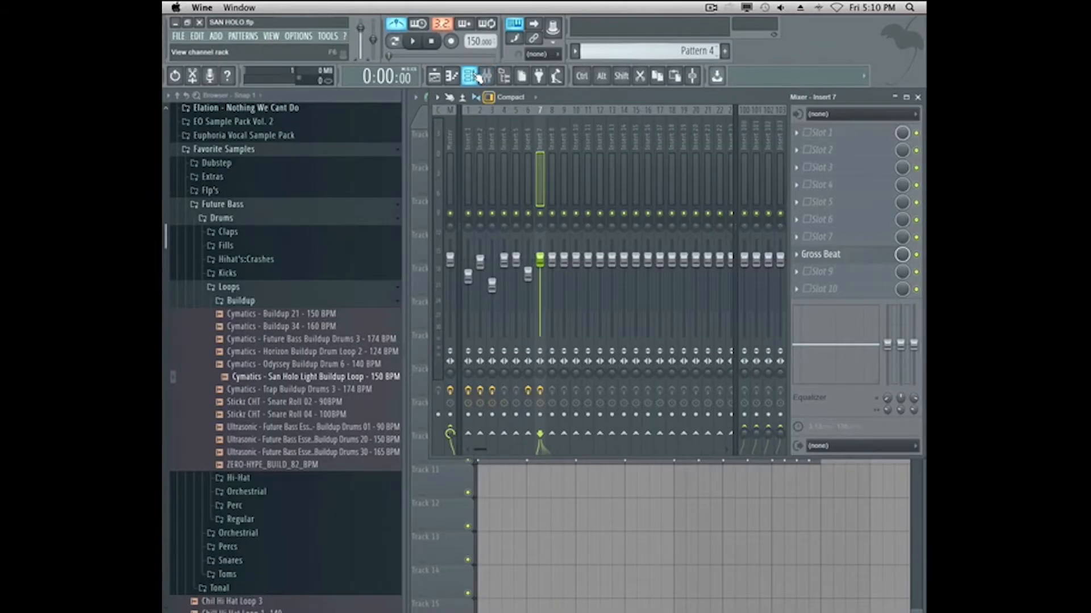
# Add a second 3x Osc channel with its own note part to Pattern 4.
pyautogui.click(469, 75)
pyautogui.click(657, 436)
pyautogui.click(676, 477)
pyautogui.click(759, 167)
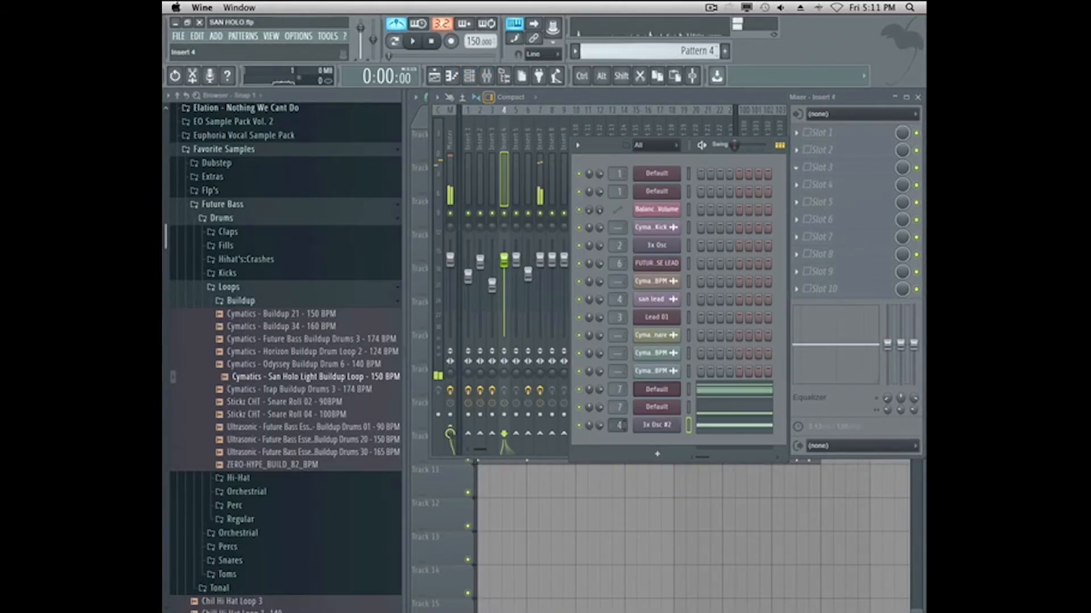
# Load Fruity Parametric EQ 2 in slot 1 and Fruity Balance in slot 9 of Insert 7.
pyautogui.click(843, 137)
pyautogui.click(845, 134)
pyautogui.click(868, 225)
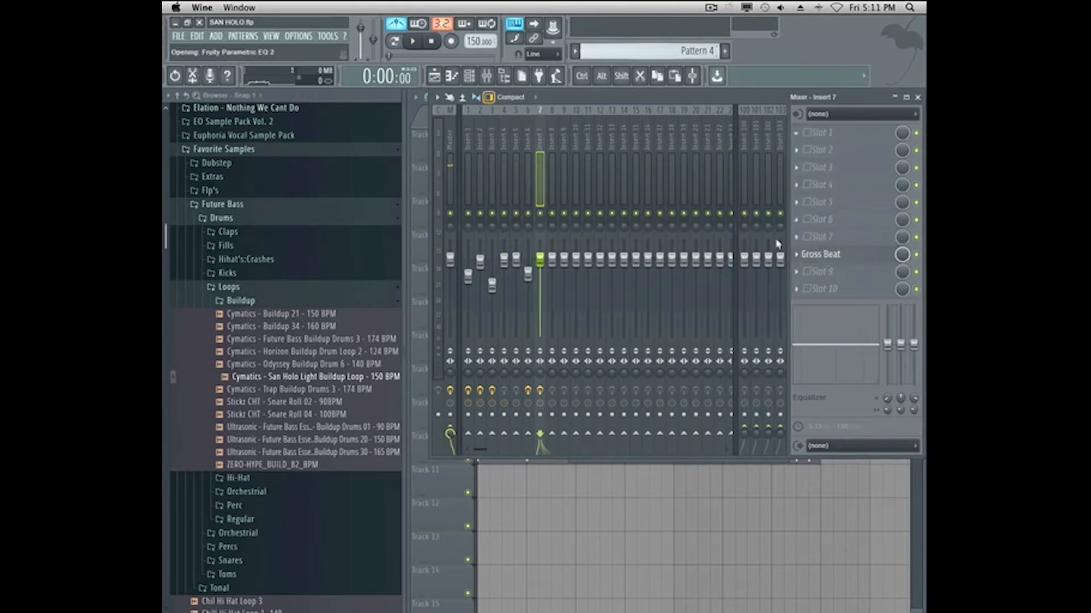
pyautogui.moveTo(470, 247); pyautogui.dragTo(471, 232)
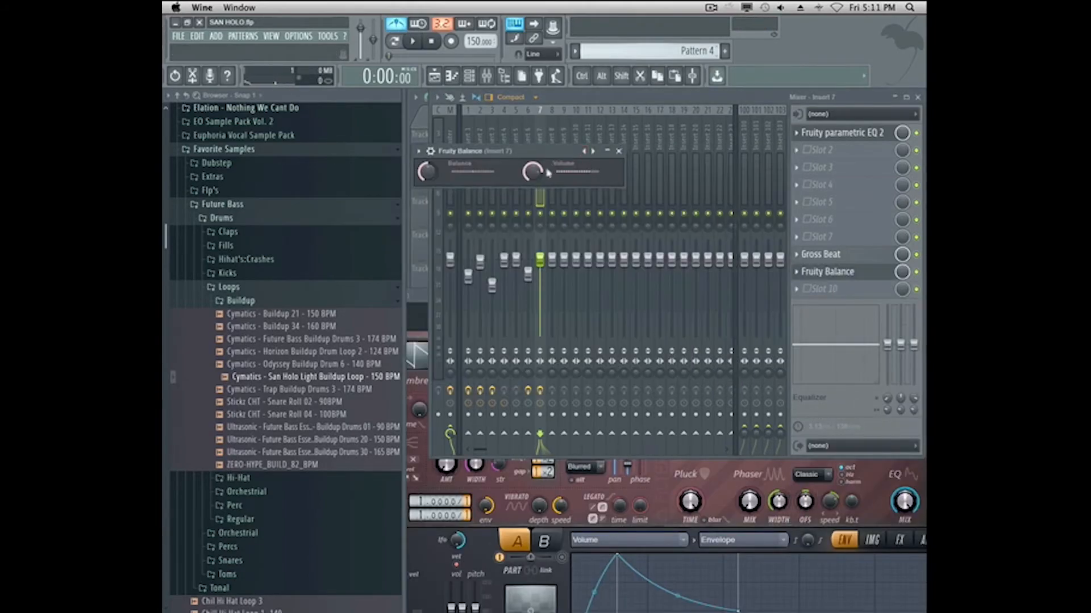
# Link the Insert 7 Fruity Balance volume to the internal controller Balance - Insert 1 - Volume.
pyautogui.rightClick(537, 171)
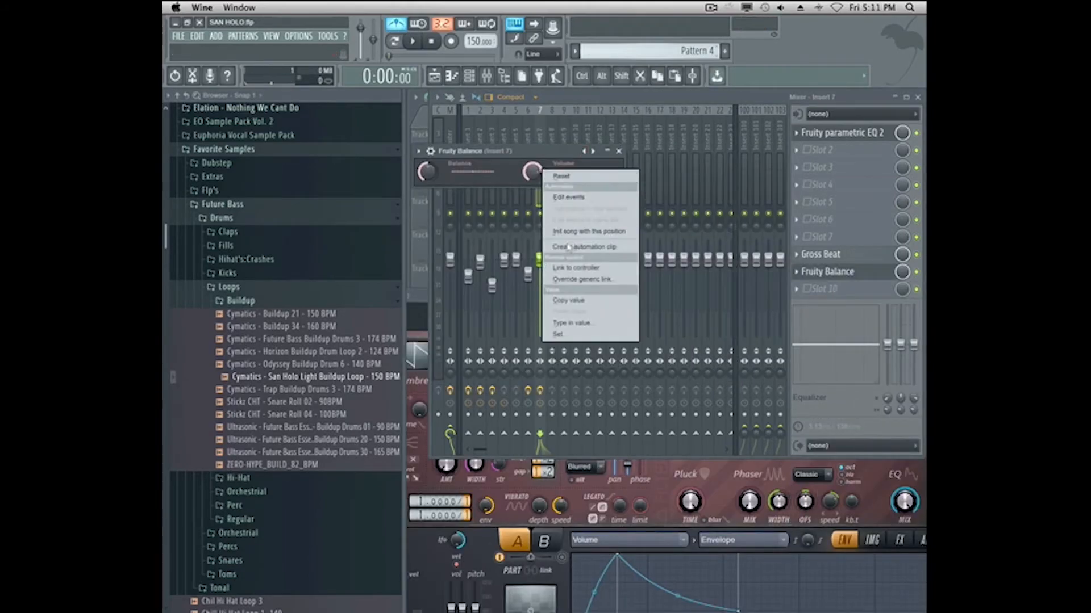
pyautogui.click(575, 267)
pyautogui.click(502, 297)
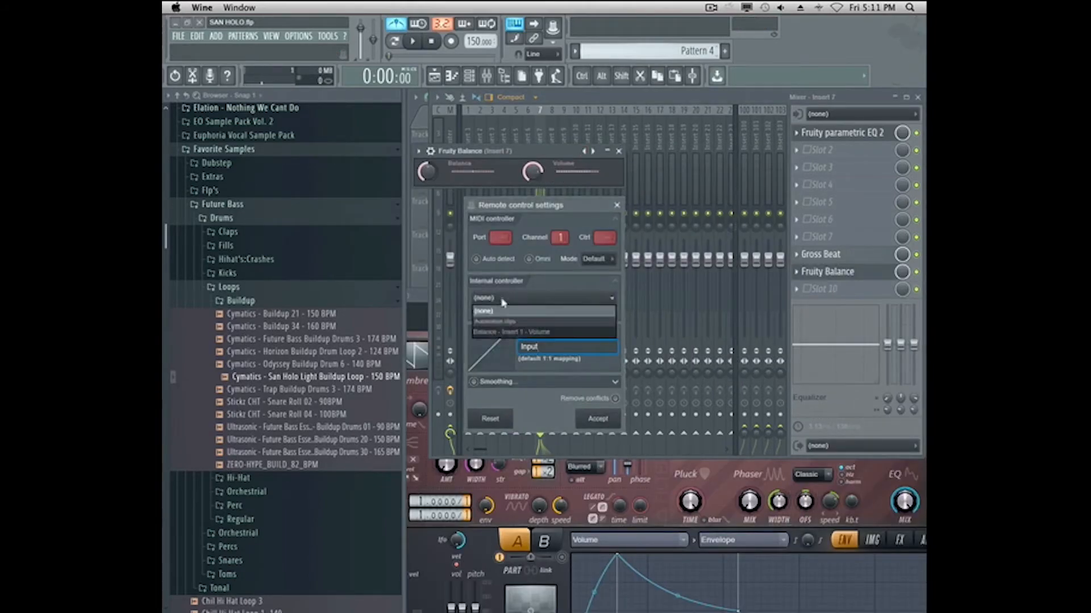
pyautogui.click(504, 331)
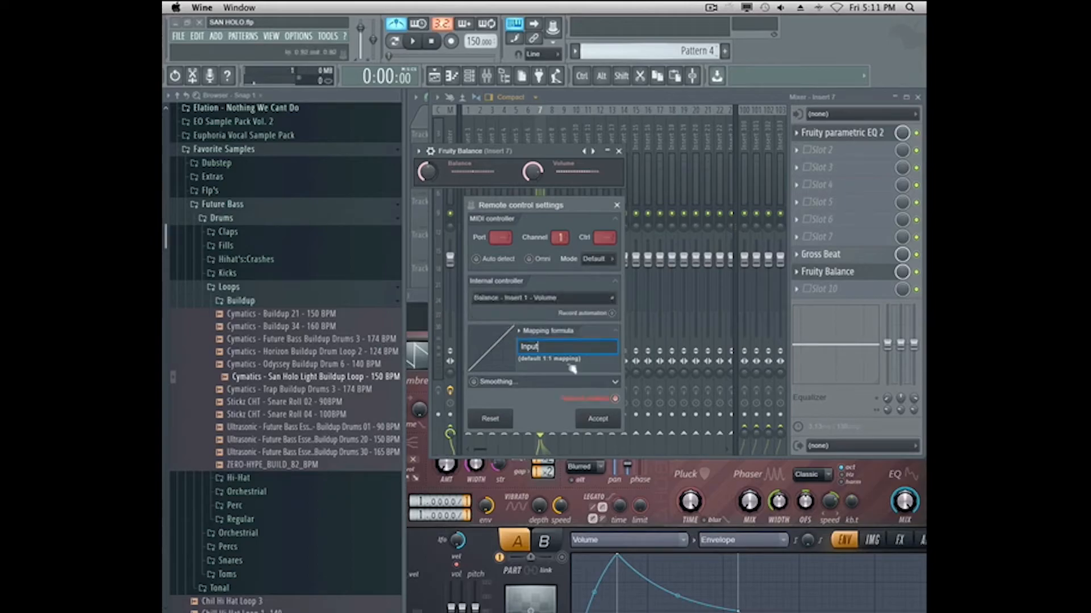
pyautogui.click(599, 420)
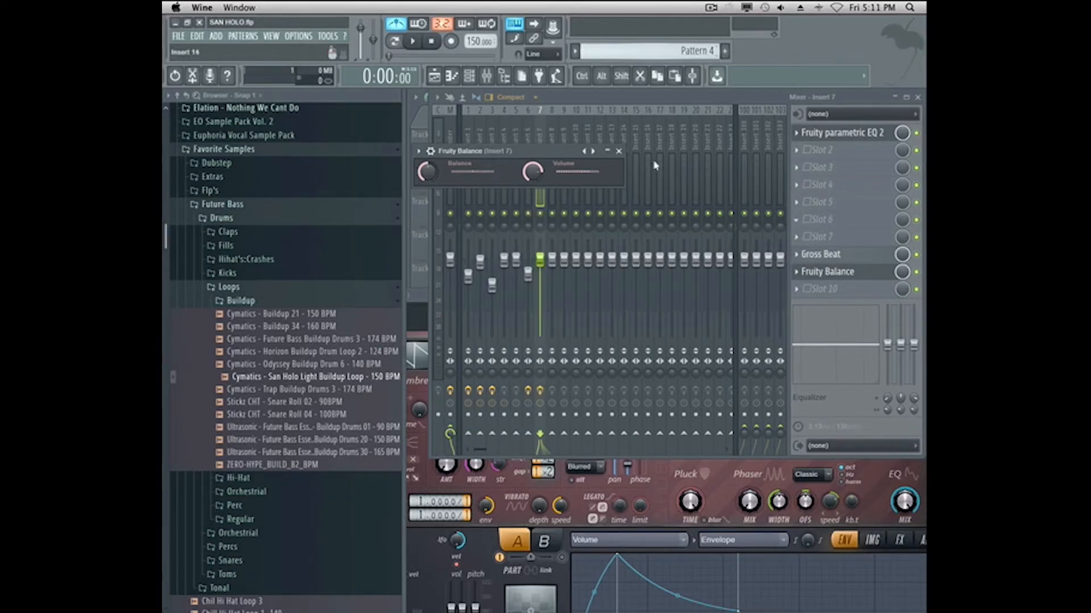
# Place short Balance - Insert 1 - Volume clips on Track 2, each bar through bar 4, every two beats in bars 5-6, every beat in bar 7.
pyautogui.press('space')
pyautogui.press('space')
pyautogui.click(917, 98)
pyautogui.click(782, 261)
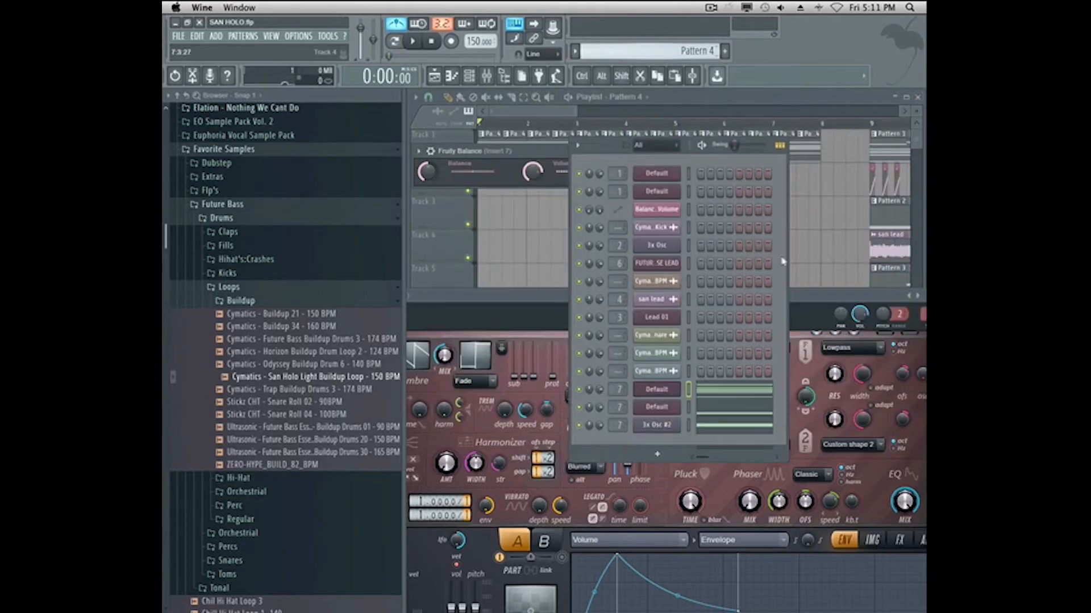
pyautogui.click(812, 250)
pyautogui.rightClick(814, 248)
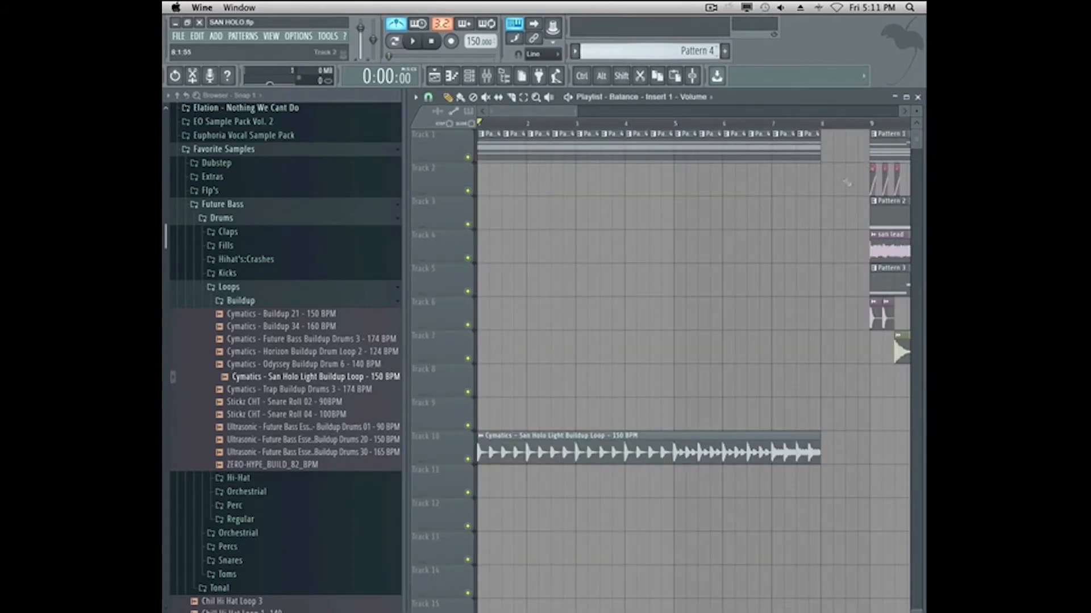
# Set the Harmor pitch range to 12 semitones and create channel pitch automation clips for both buildup Harmors.
pyautogui.rightClick(883, 315)
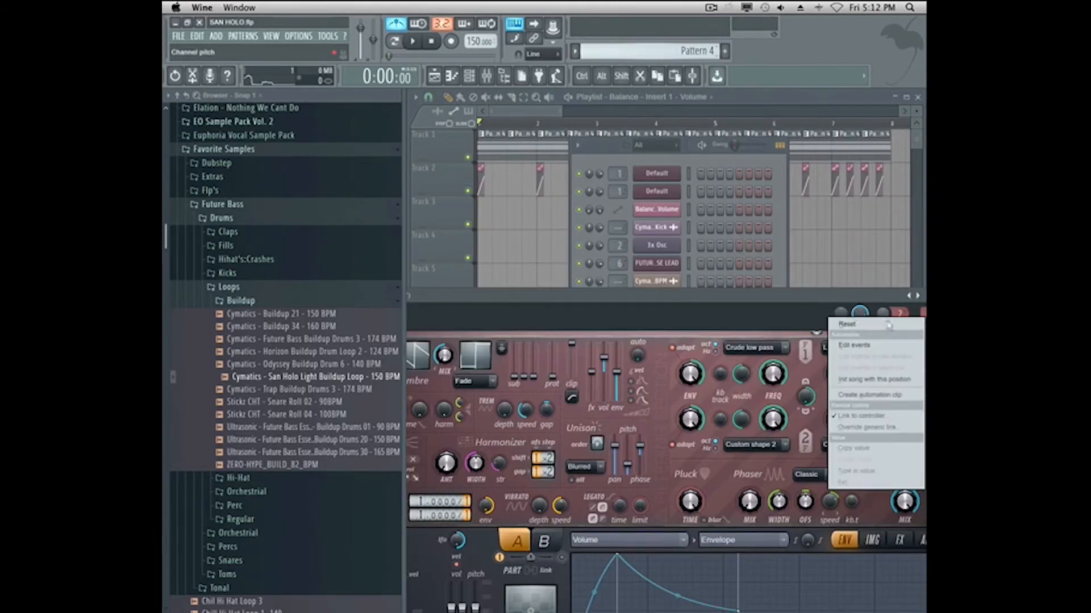
pyautogui.click(902, 308)
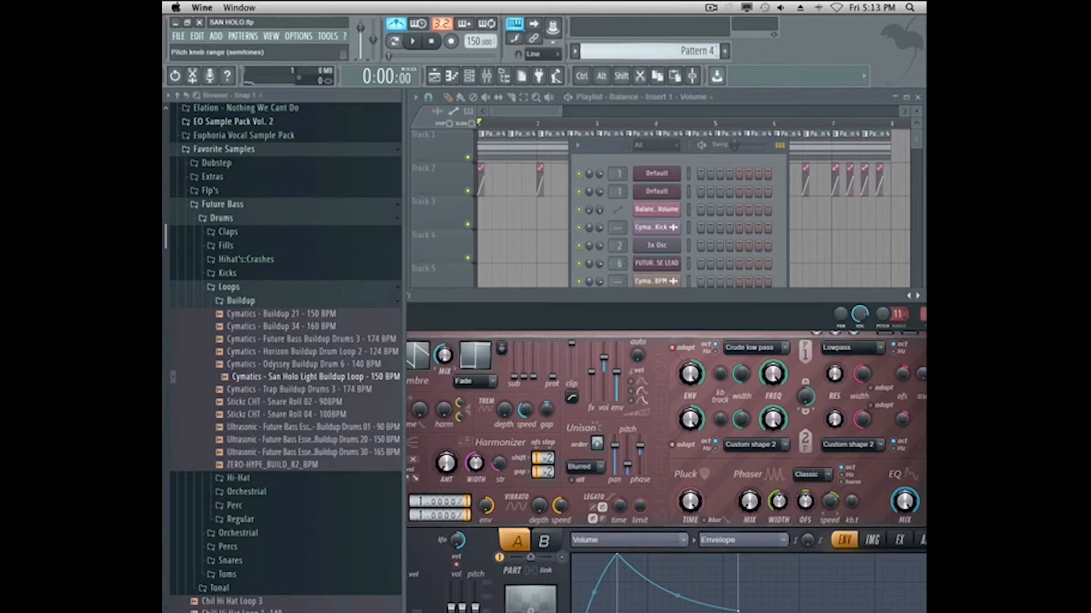
pyautogui.rightClick(882, 314)
pyautogui.click(869, 393)
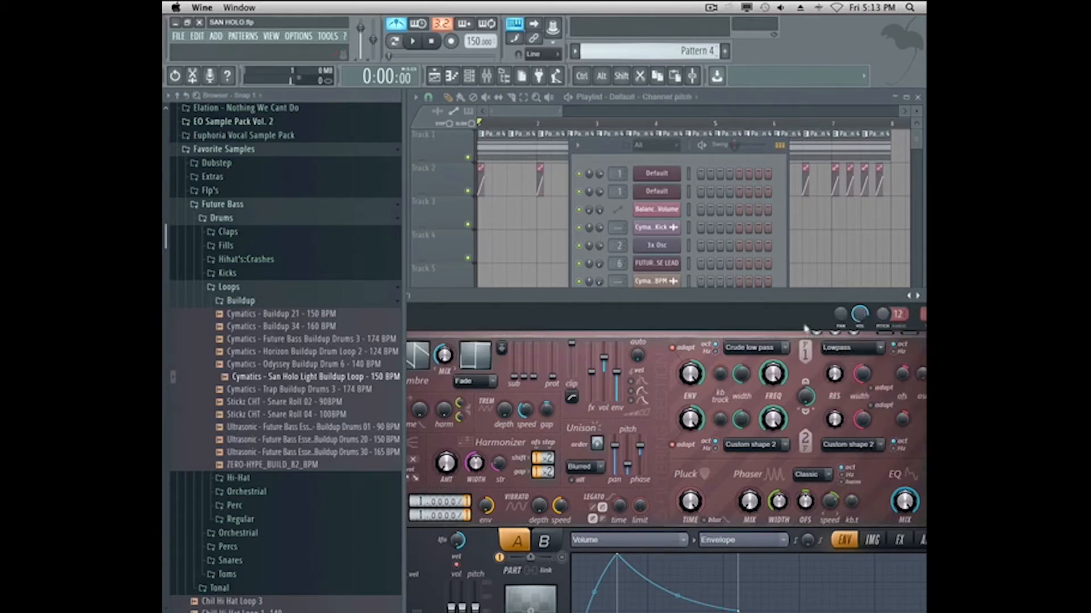
pyautogui.click(677, 387)
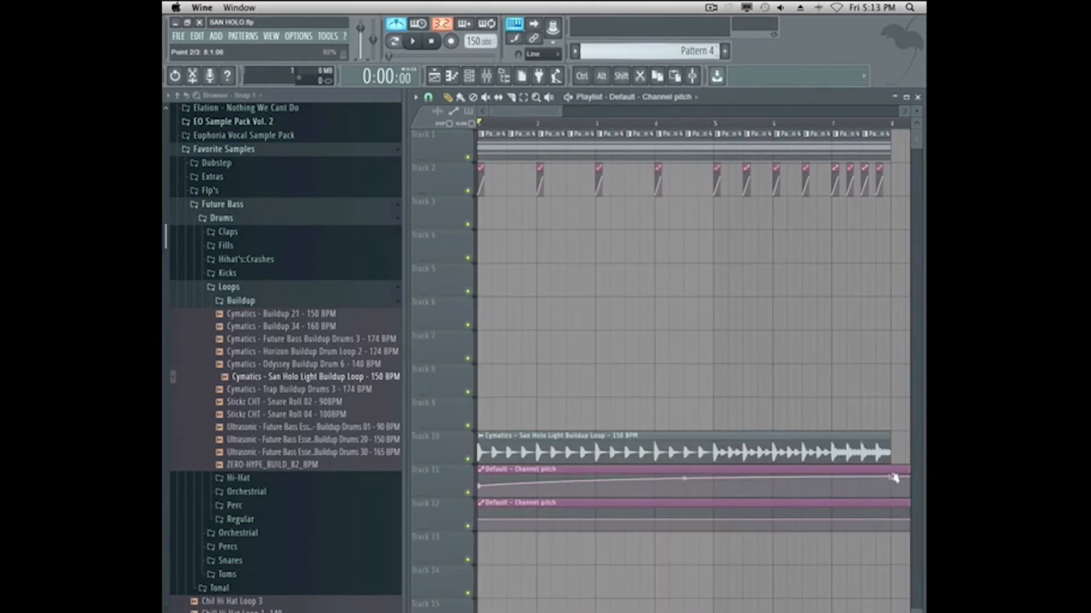
# Raise the bar 8 point of the Track 11 pitch automation to 100% and copy its starting point's value.
pyautogui.moveTo(893, 475); pyautogui.dragTo(893, 467)
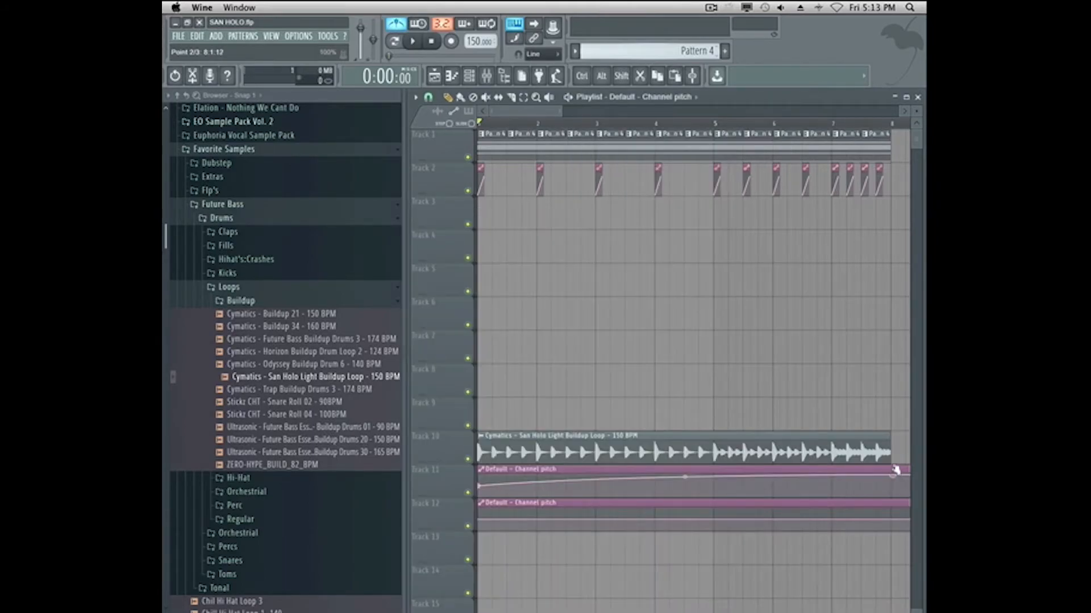
pyautogui.rightClick(476, 490)
pyautogui.click(470, 490)
pyautogui.rightClick(478, 486)
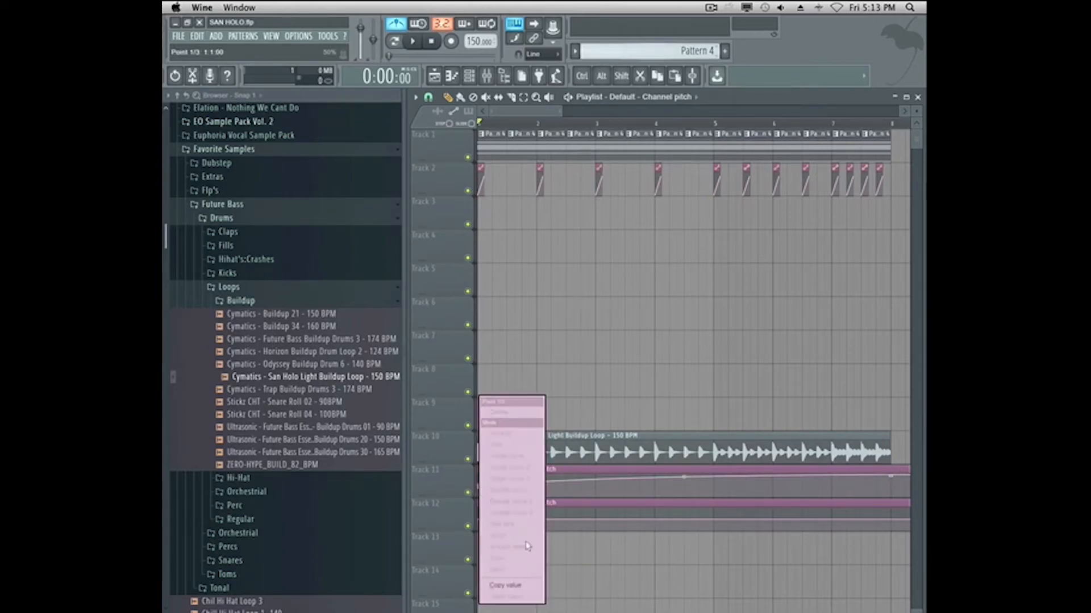
pyautogui.click(509, 586)
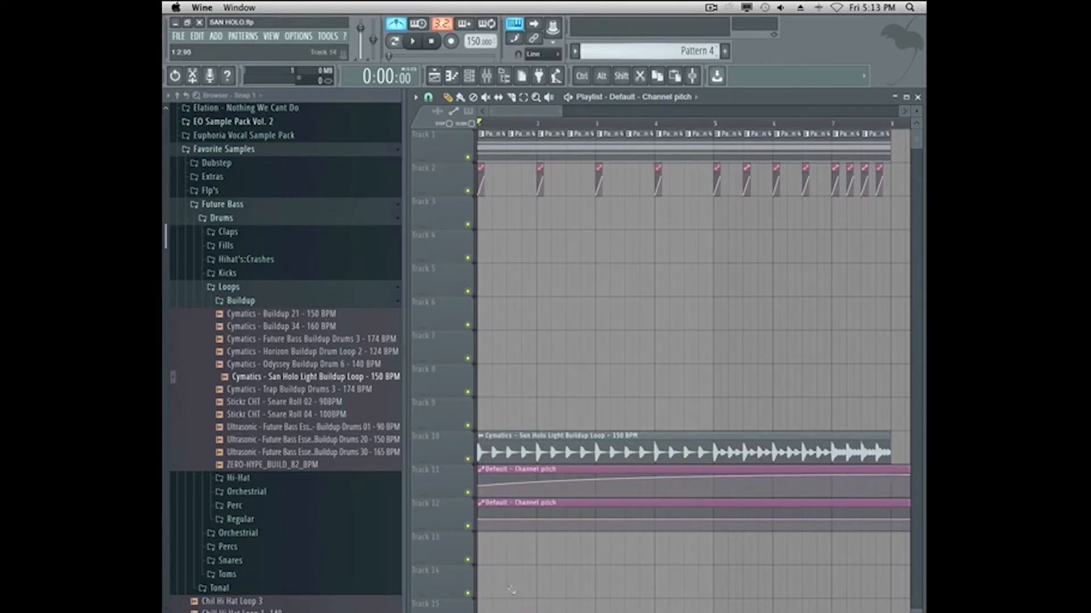
# Add a 50% point at bar 5 of the Track 11 pitch automation and straighten the rise to bar 8.
pyautogui.rightClick(718, 493)
pyautogui.rightClick(715, 490)
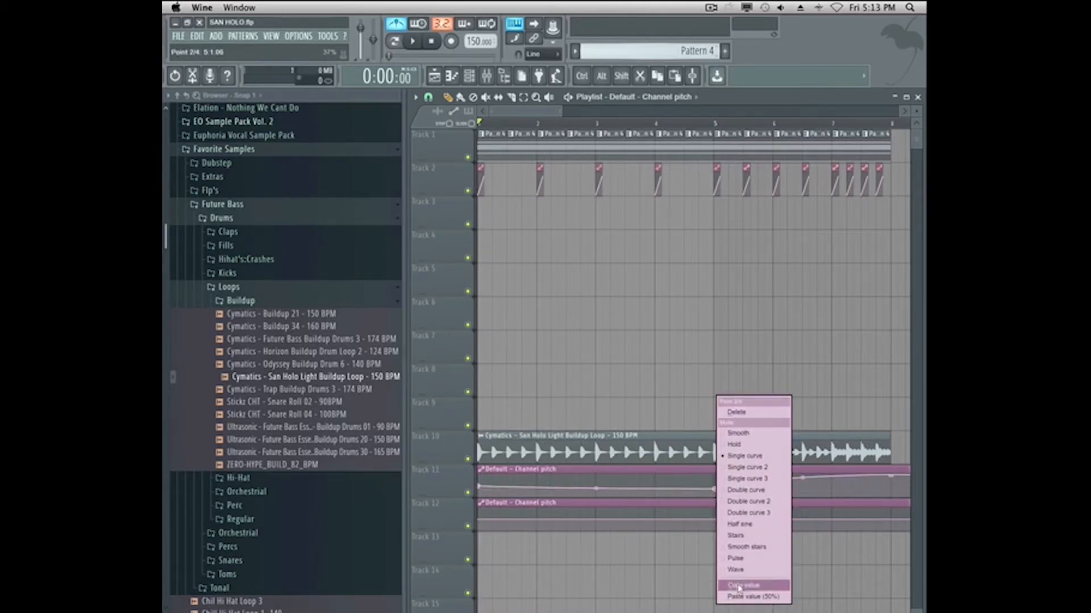
pyautogui.click(742, 596)
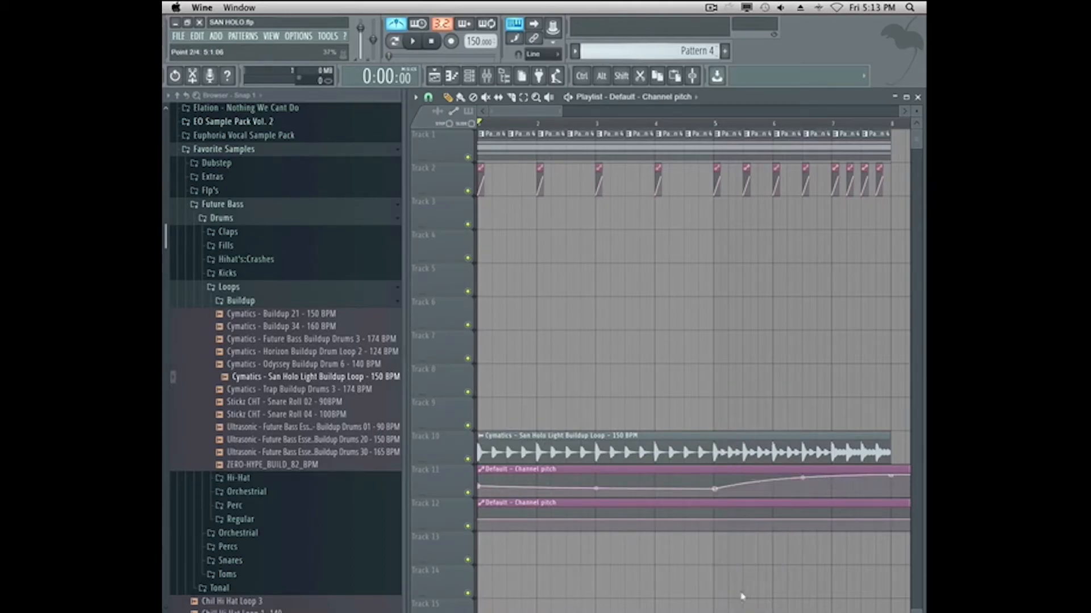
pyautogui.rightClick(717, 488)
pyautogui.click(764, 596)
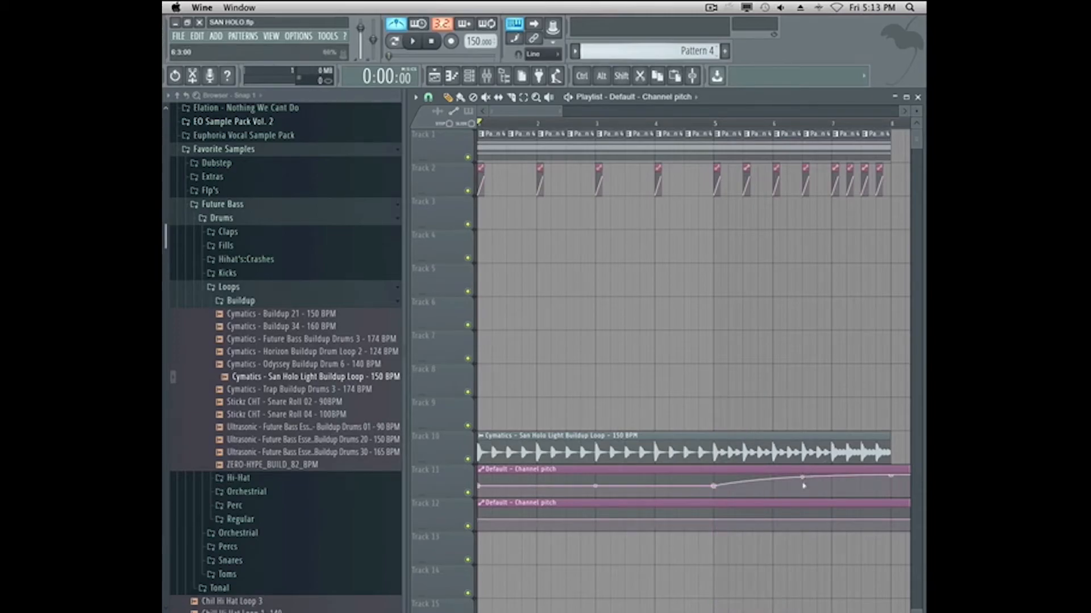
pyautogui.rightClick(801, 479)
pyautogui.click(818, 414)
# Add a 50% point at bar 5 of the Track 12 pitch automation and raise its bar 8 point to the maximum.
pyautogui.rightClick(716, 521)
pyautogui.rightClick(716, 521)
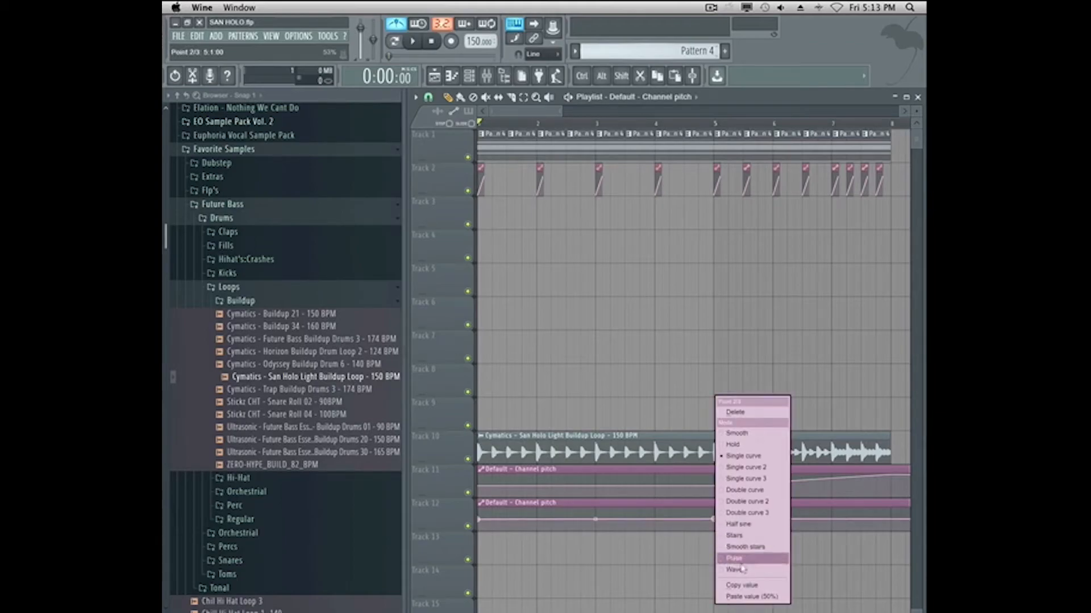
pyautogui.click(749, 596)
pyautogui.moveTo(890, 513); pyautogui.dragTo(893, 507)
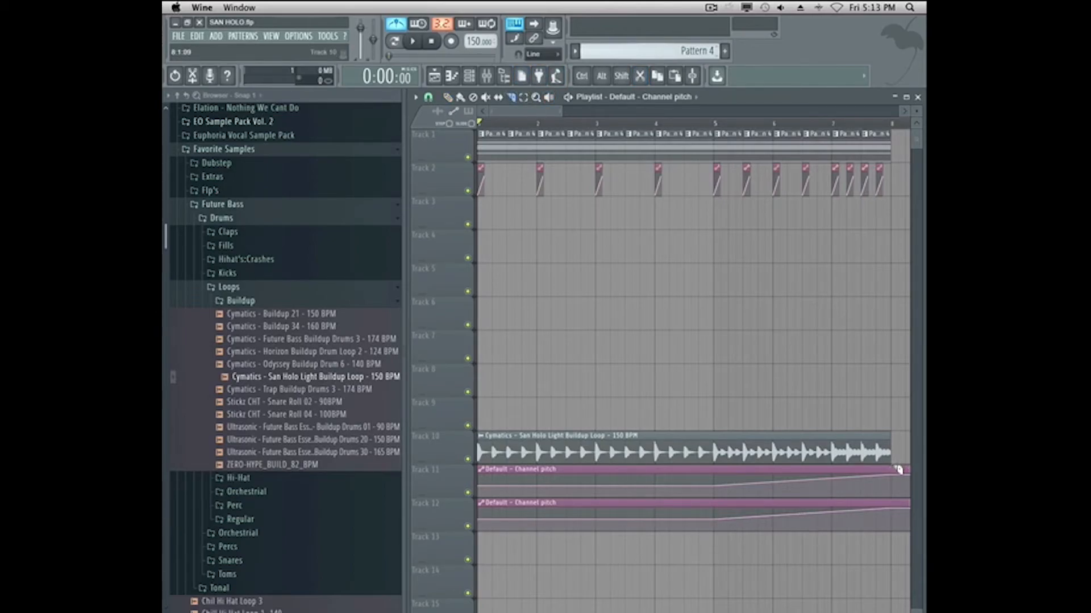
# Play the buildup and delete the leftover channel pitch automation clips after bar 8 on Tracks 11 and 12.
pyautogui.press('space')
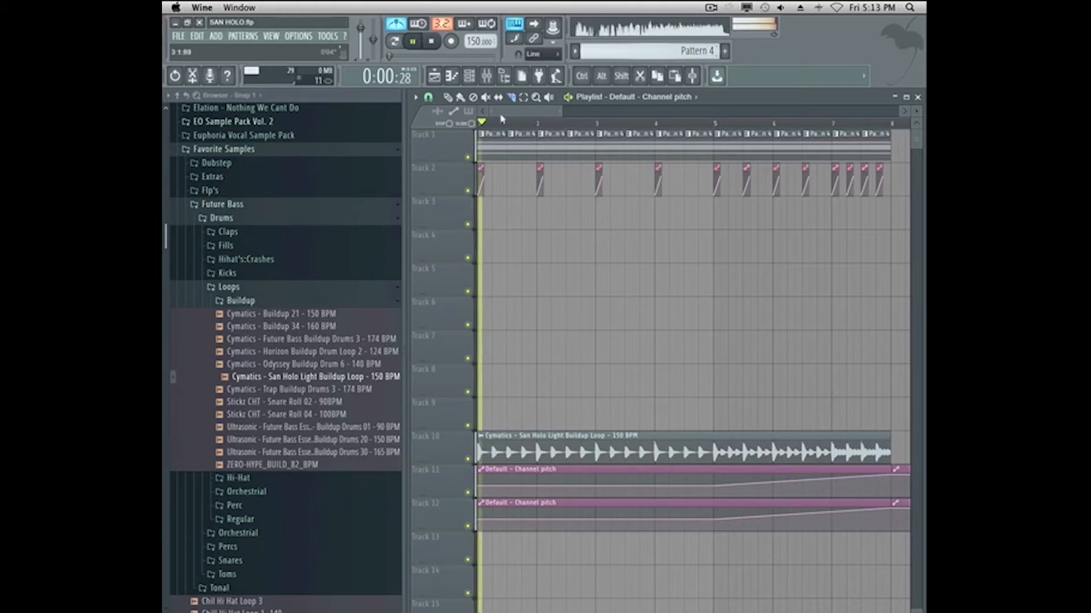
pyautogui.moveTo(521, 112); pyautogui.dragTo(556, 113)
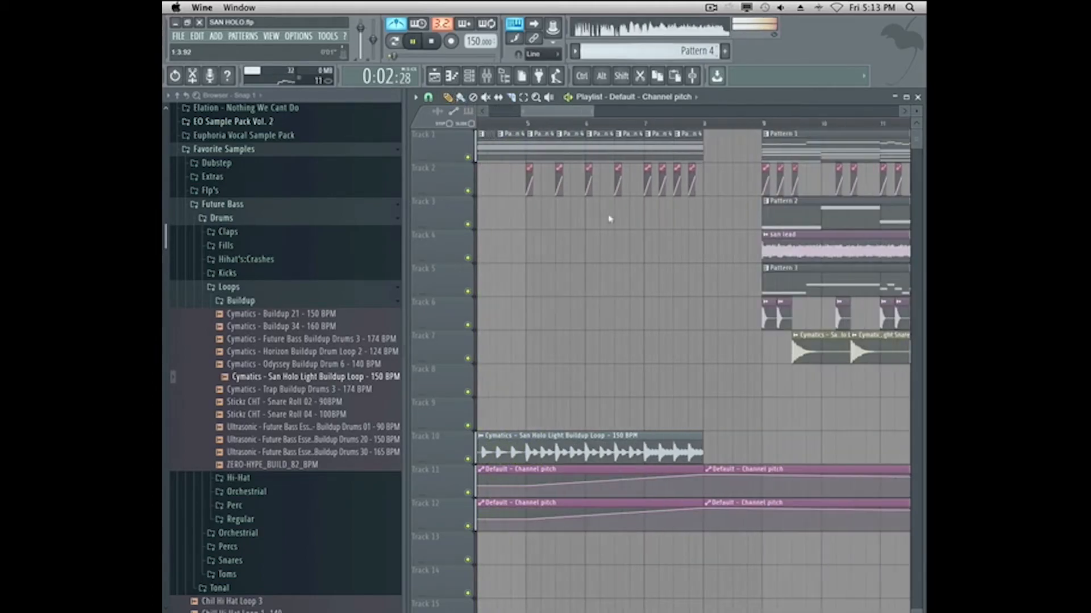
pyautogui.rightClick(755, 516)
pyautogui.rightClick(753, 483)
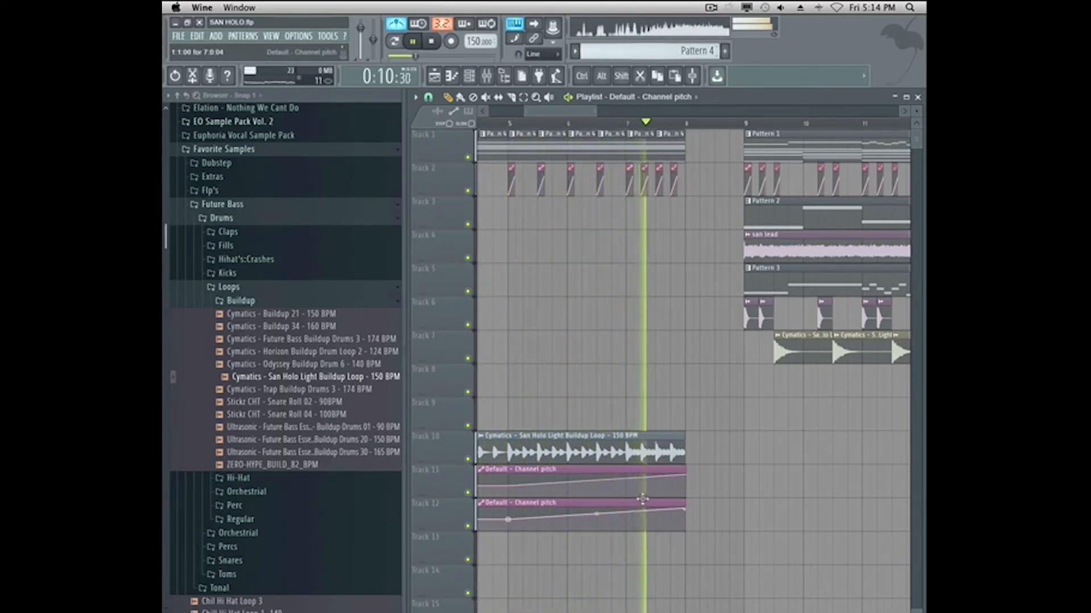
pyautogui.press('space')
# Layer 23 Downlift and a second downlifter on Tracks 3 and 4, and VDE3 128 BPM Machine FX crowd noise on Track 5, across the buildup.
pyautogui.click(487, 75)
pyautogui.click(487, 75)
pyautogui.click(278, 180)
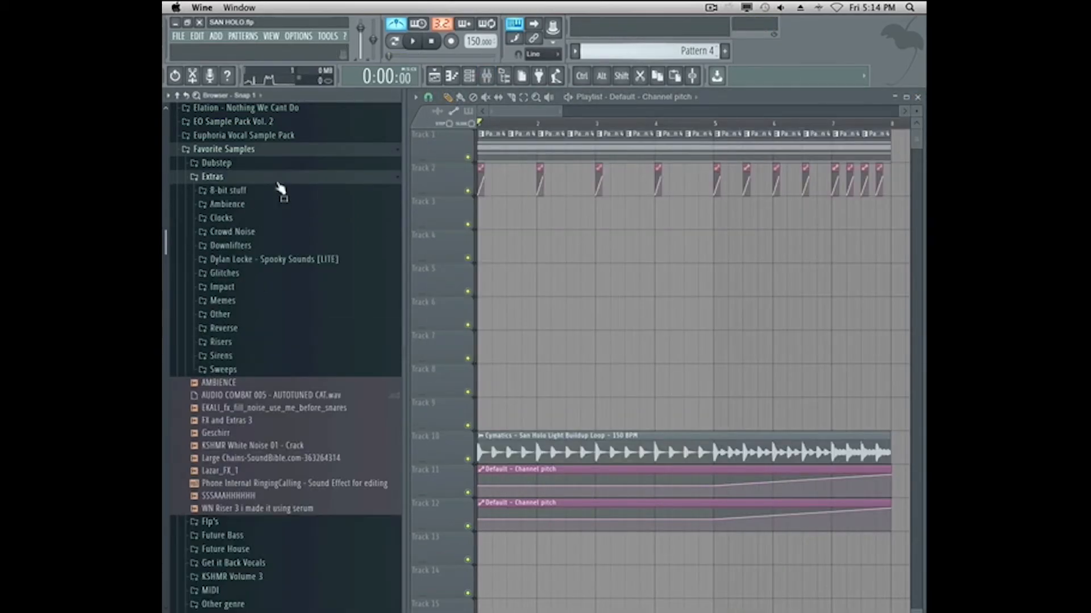
pyautogui.click(288, 234)
pyautogui.click(297, 257)
pyautogui.click(296, 259)
pyautogui.click(297, 259)
pyautogui.moveTo(293, 285); pyautogui.dragTo(534, 221)
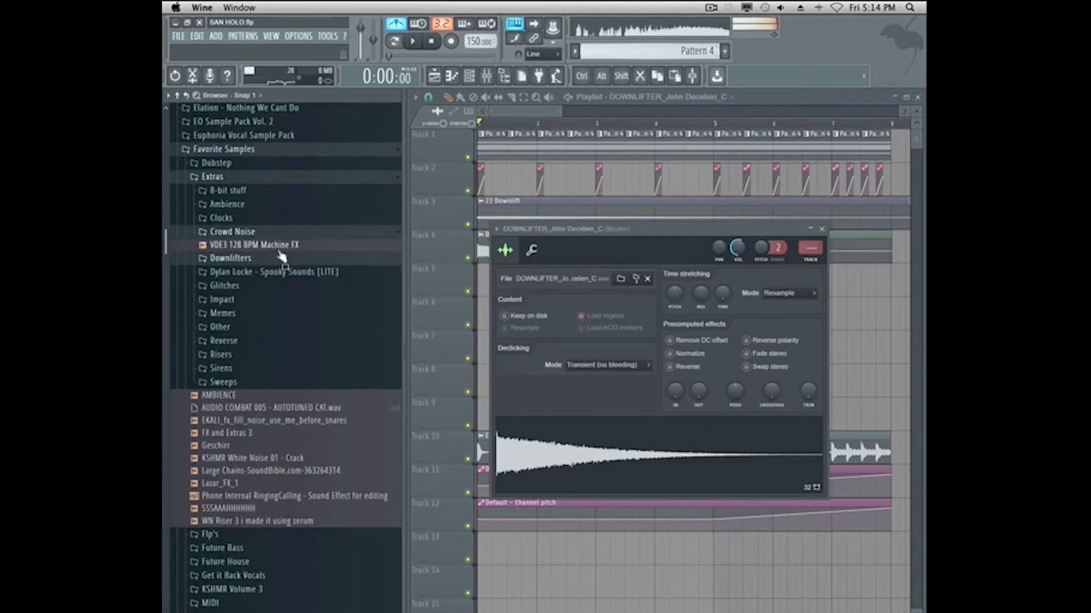
pyautogui.moveTo(259, 244); pyautogui.dragTo(855, 284)
pyautogui.moveTo(607, 326); pyautogui.dragTo(500, 345)
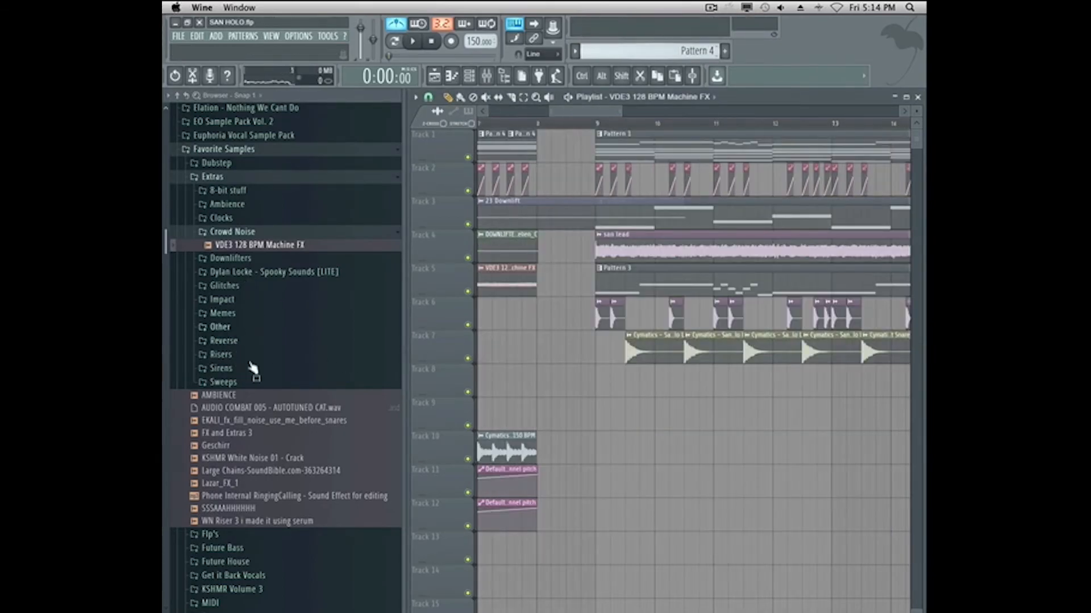
# Place BAZZ UPLIFTER 1 on Track 9 and Cymatics - White Noise Up 5 on Track 8 in the buildup, with the San Holo Light Fill at bar 8.
pyautogui.click(220, 354)
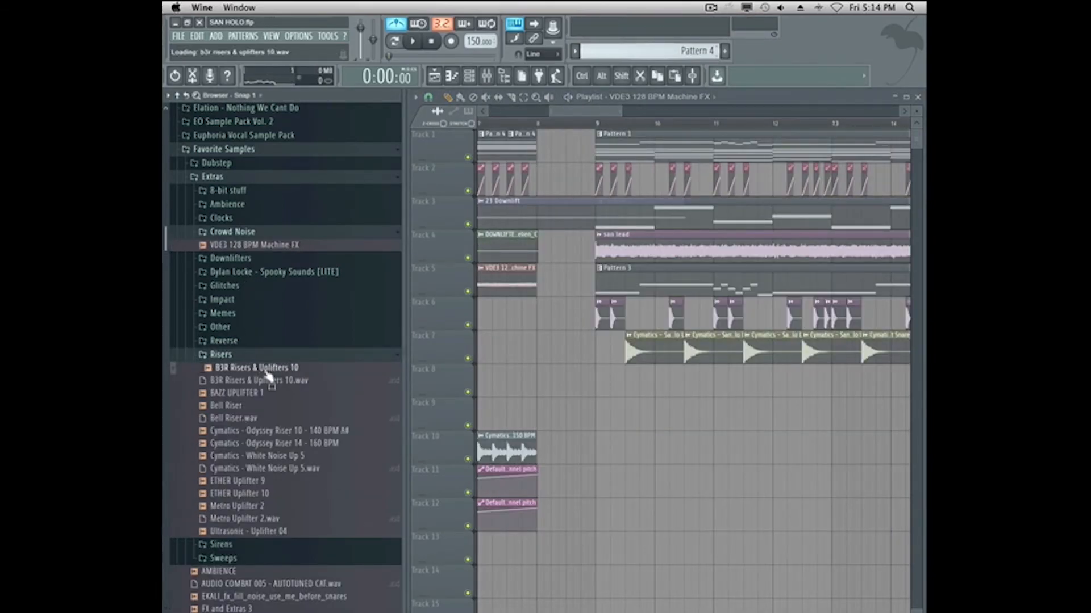
pyautogui.moveTo(250, 393); pyautogui.dragTo(487, 379)
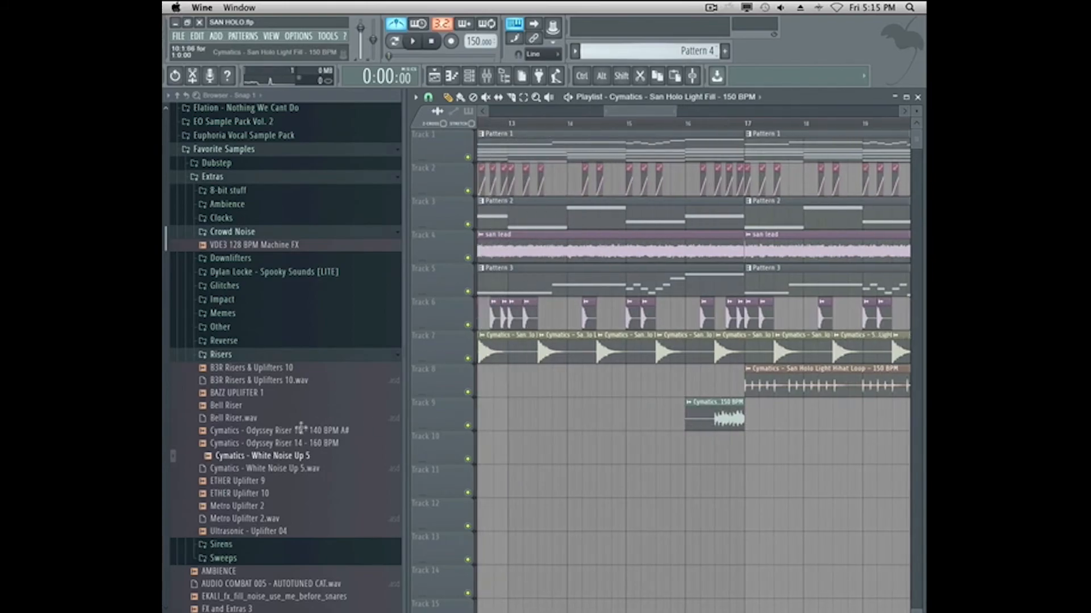
pyautogui.moveTo(301, 429); pyautogui.dragTo(532, 386)
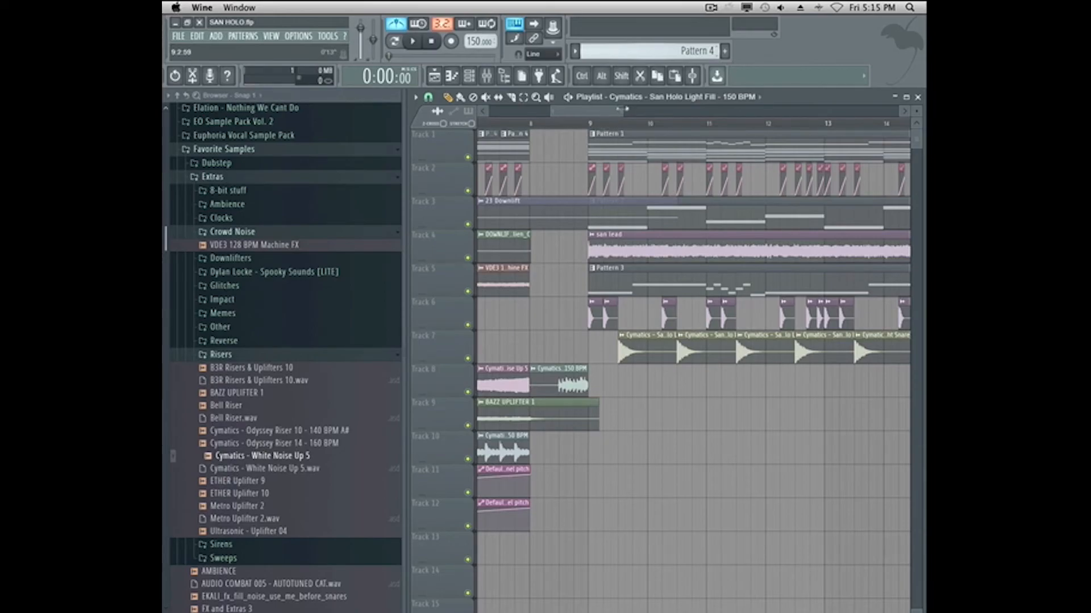
pyautogui.moveTo(625, 109); pyautogui.dragTo(896, 133)
pyautogui.moveTo(781, 113); pyautogui.dragTo(655, 170)
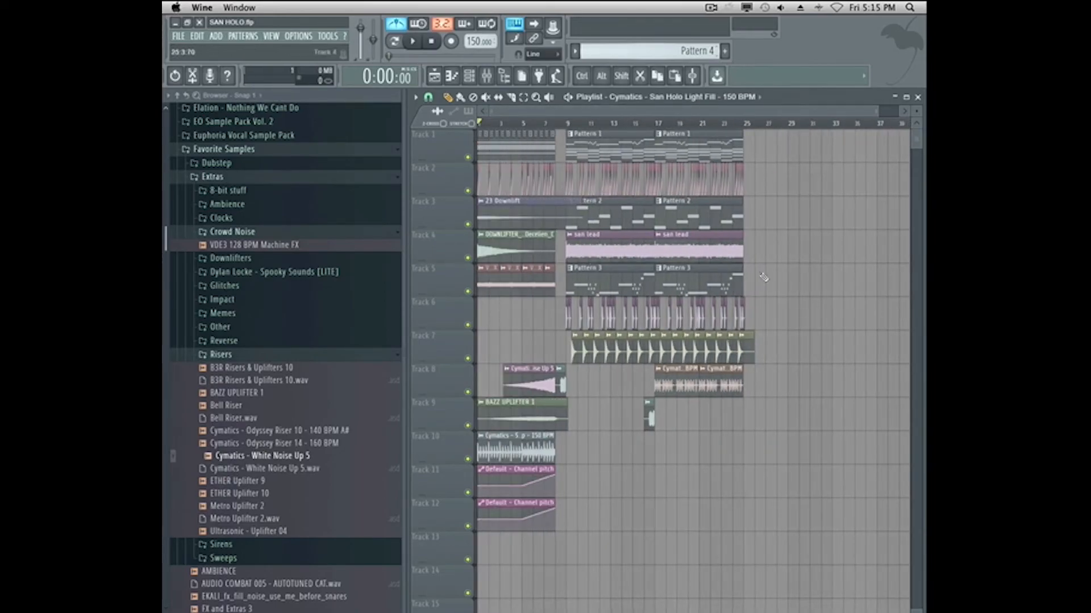